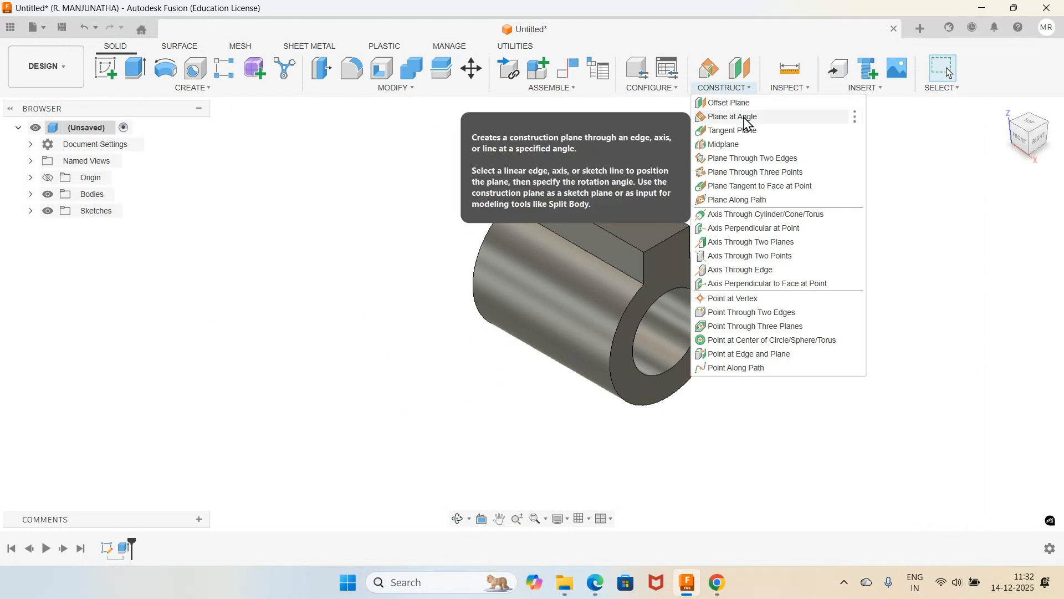
Step: Create a construction plane offset -20 mm from the ring-shaped end face of the body
click(742, 103)
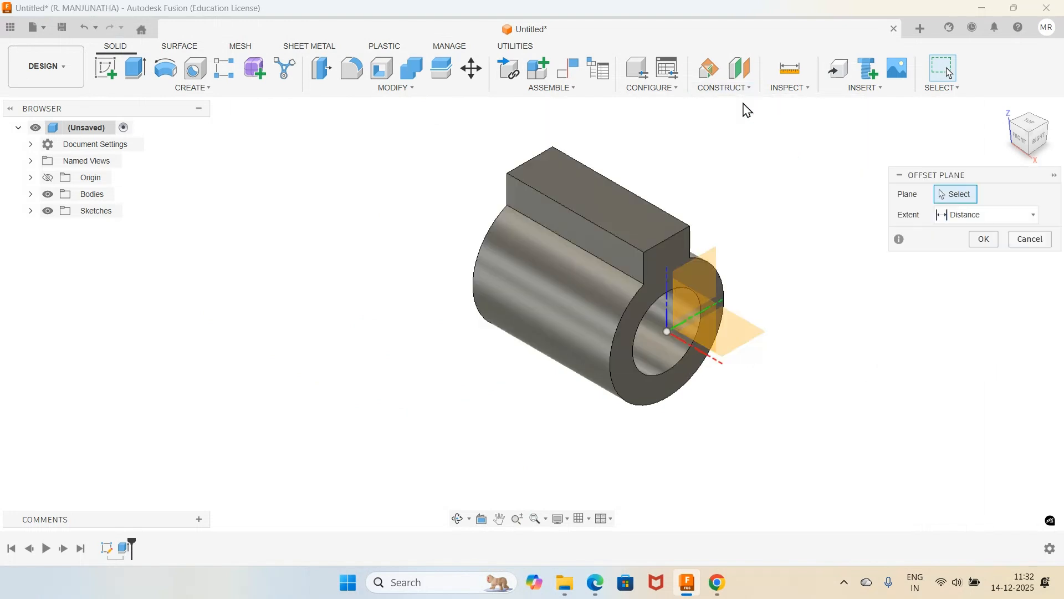
click(665, 252)
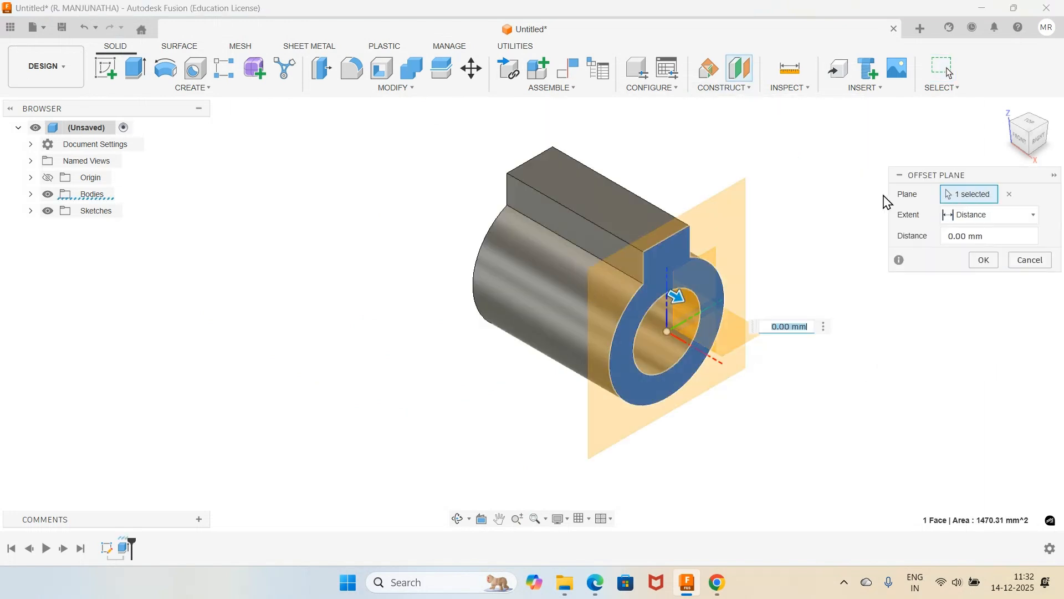
text(-20)
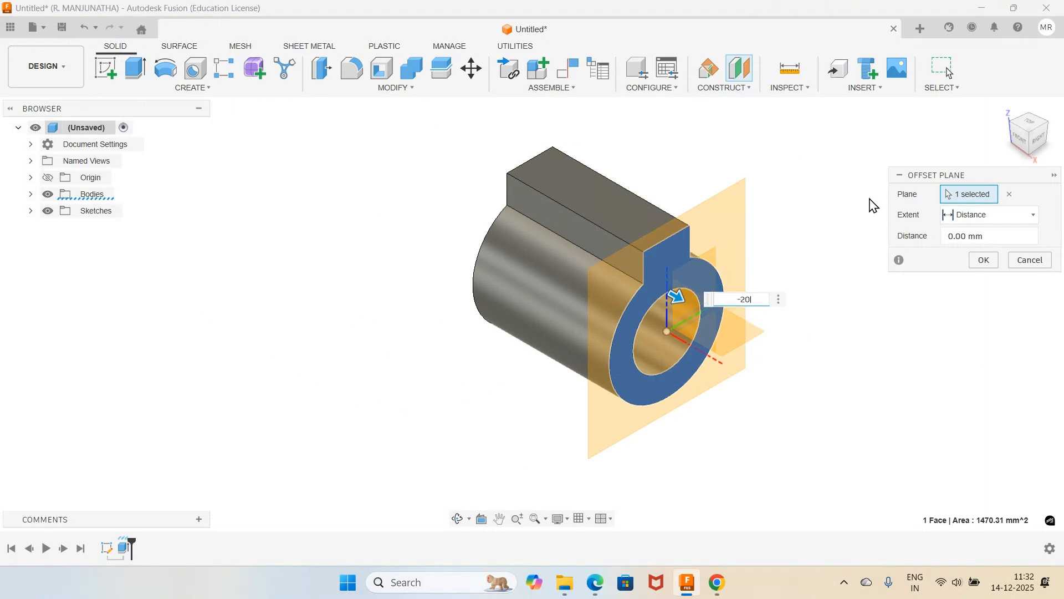
key(Return)
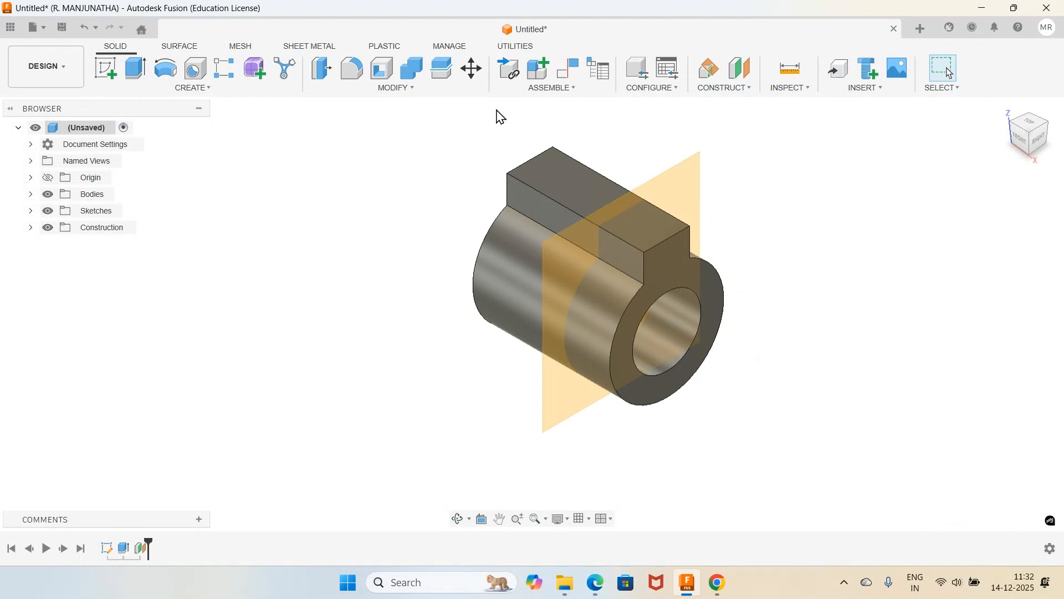
Step: Start a sketch on the offset plane and consult the ISO_8 drawing in the CAEG Manual PDF in the browser
click(105, 69)
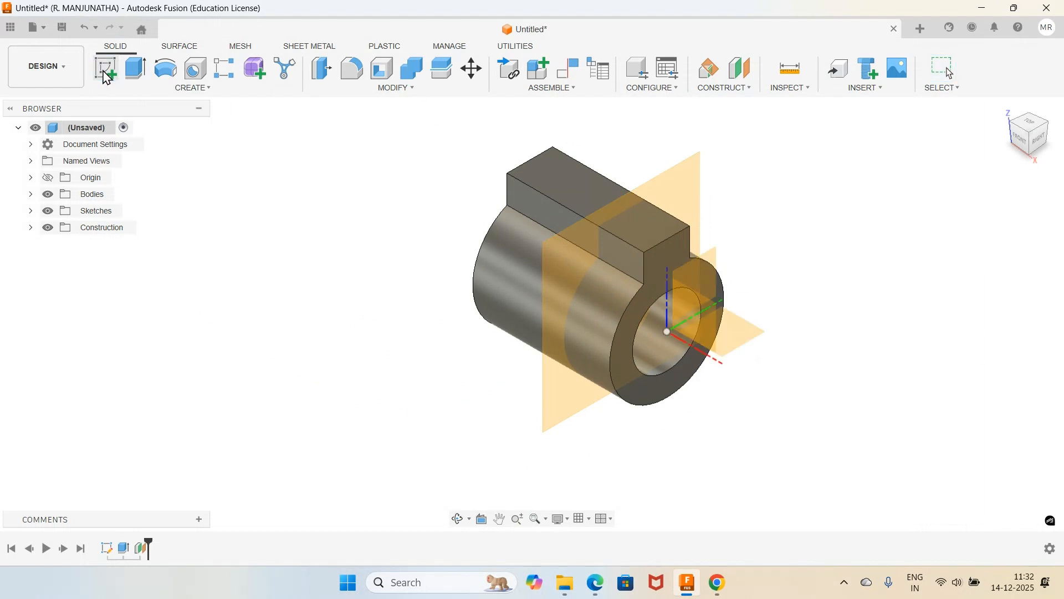
click(558, 272)
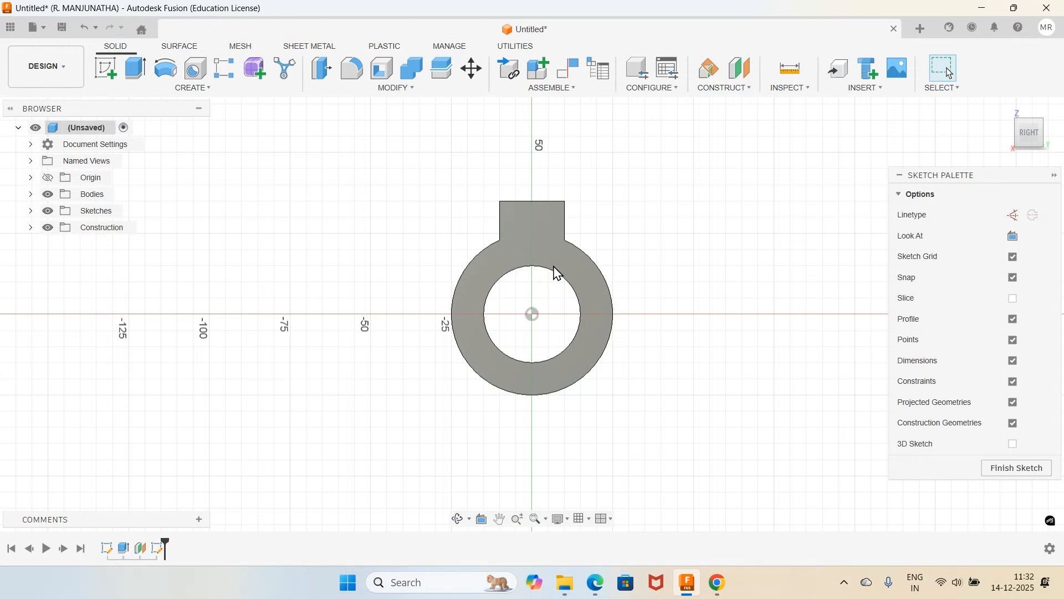
mouse_move(596, 588)
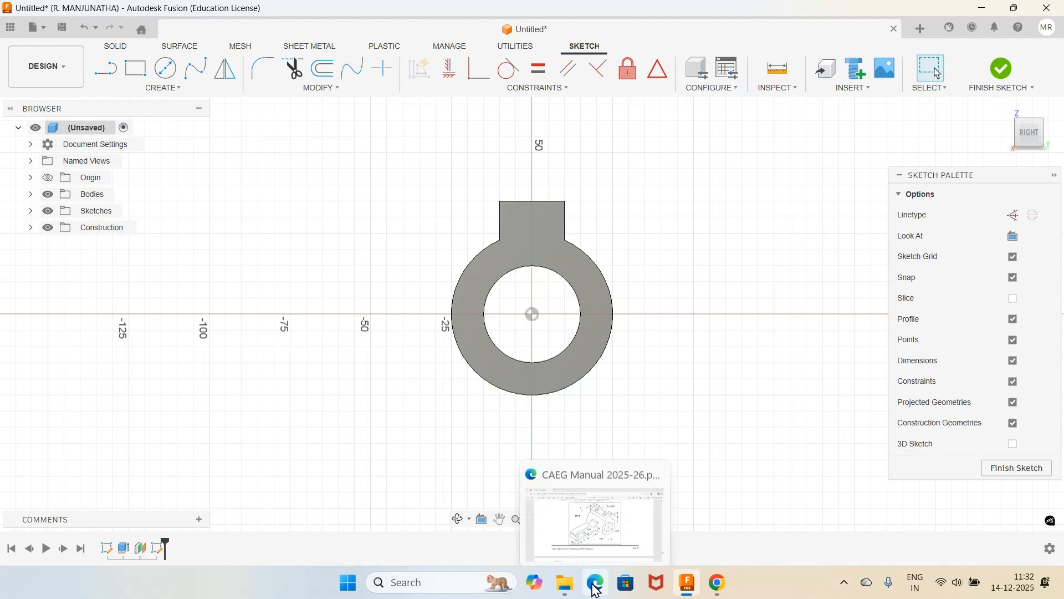
click(595, 588)
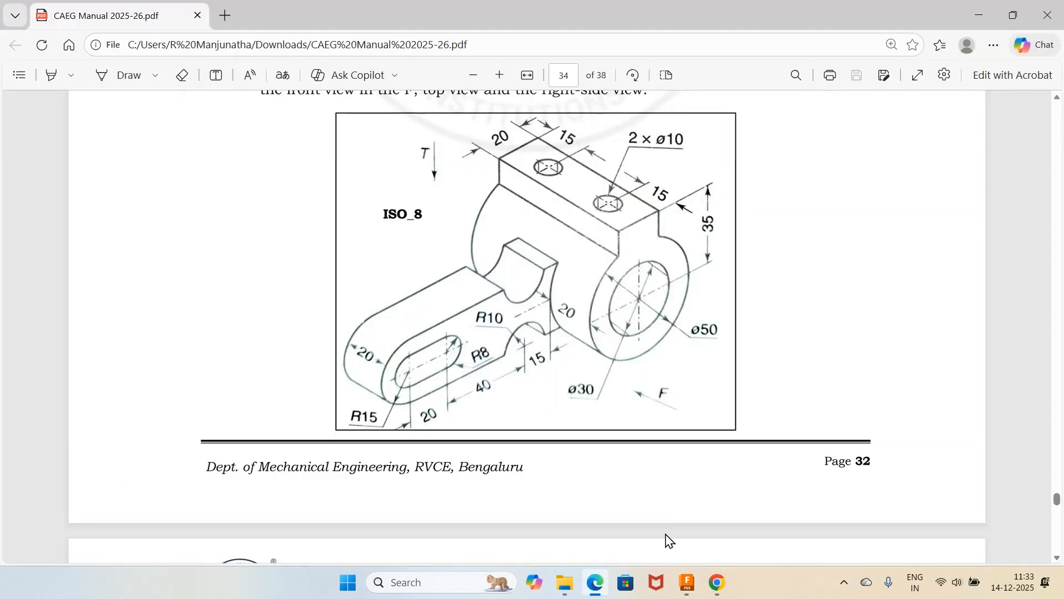
click(686, 582)
Step: Project the cylinder's outer circular edge into the sketch
click(163, 87)
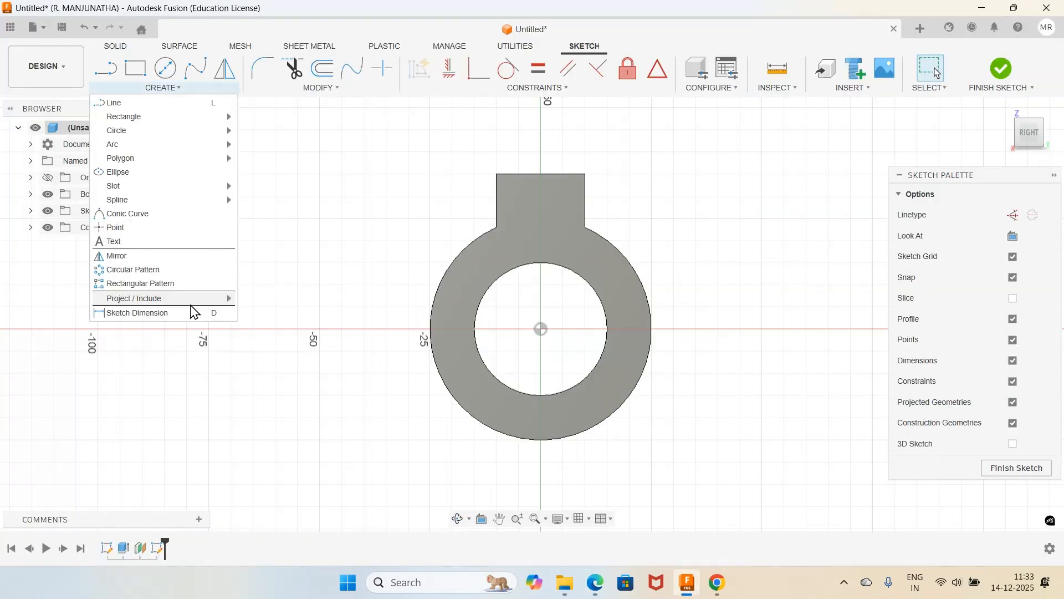
mouse_move(194, 299)
click(291, 299)
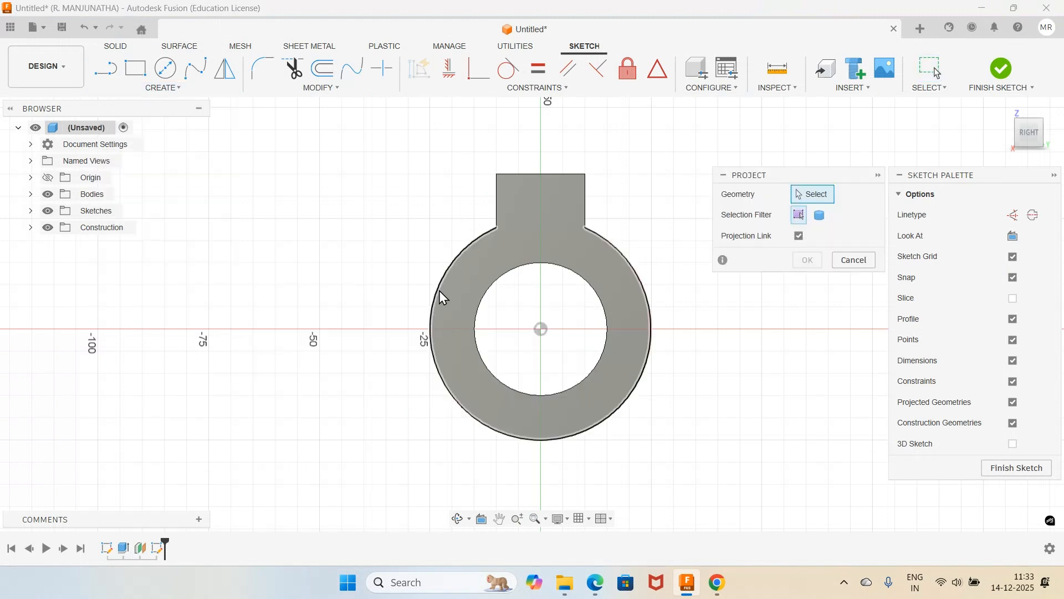
click(440, 292)
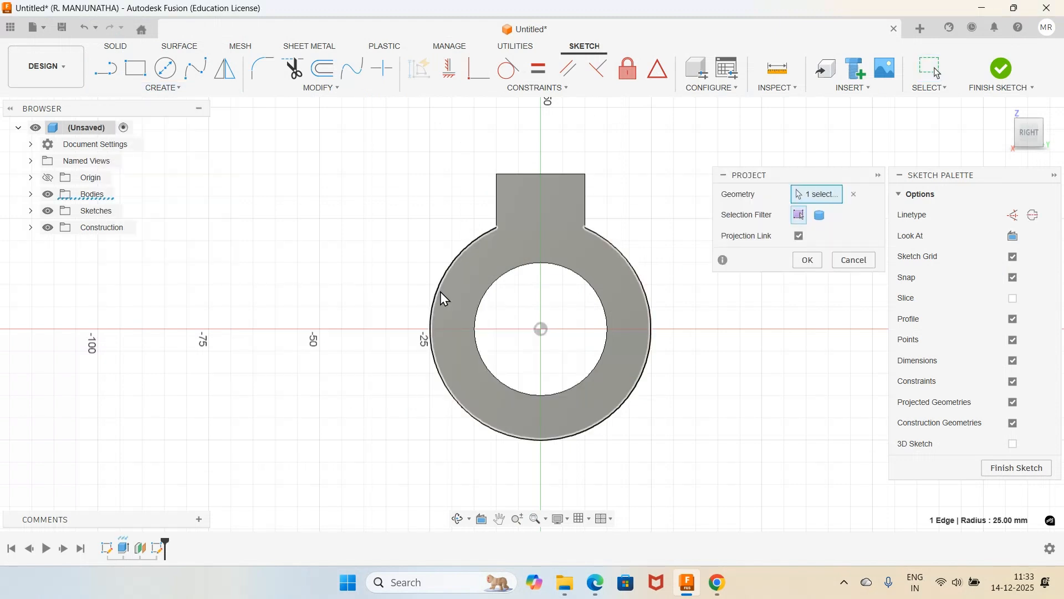
click(813, 260)
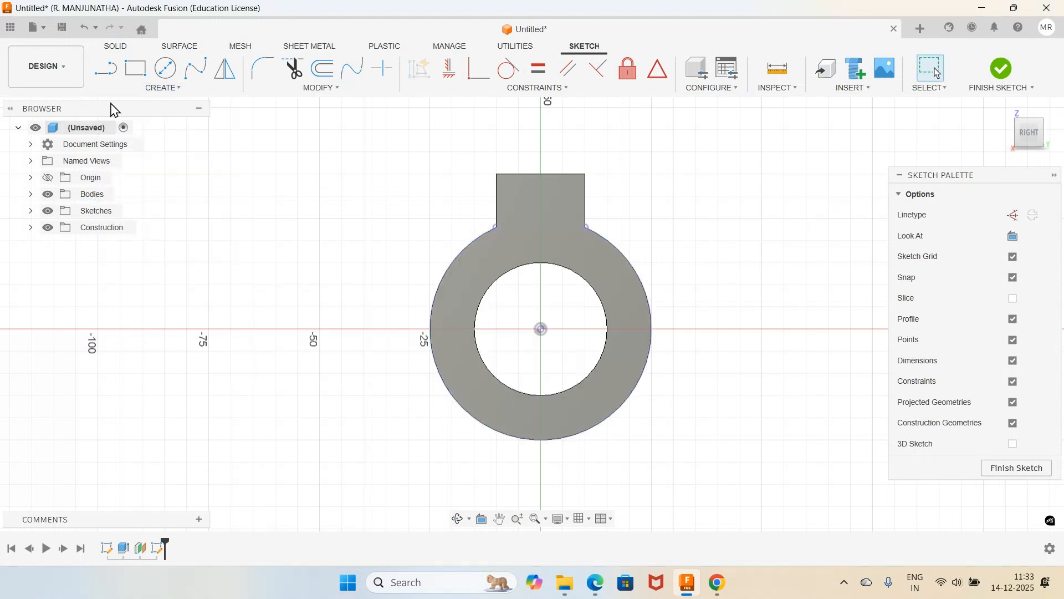
Step: Sketch a horizontal line about 43 mm long extending away from the ring's upper outer edge
click(107, 71)
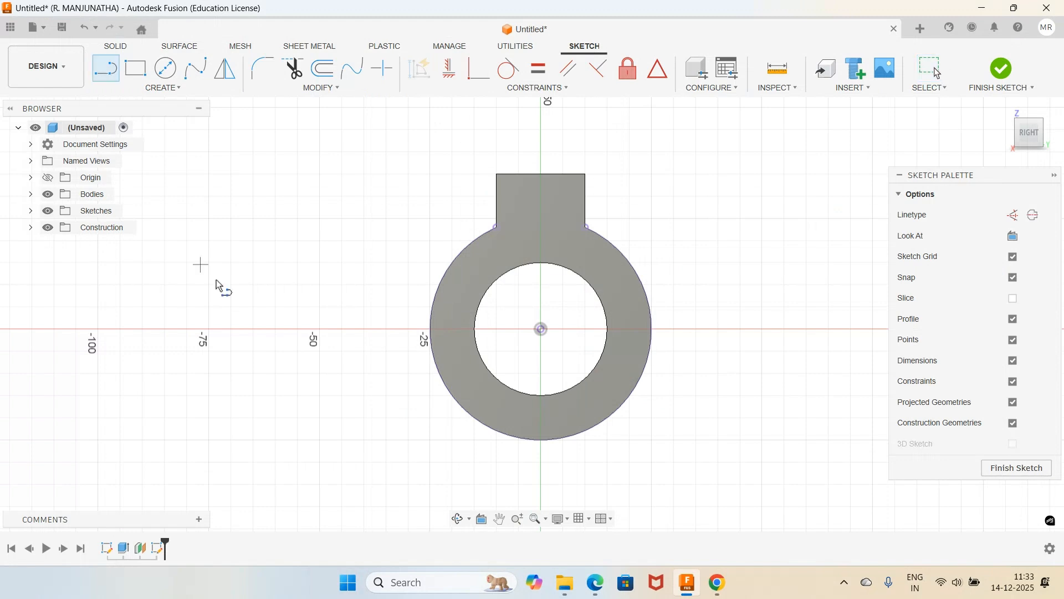
click(470, 241)
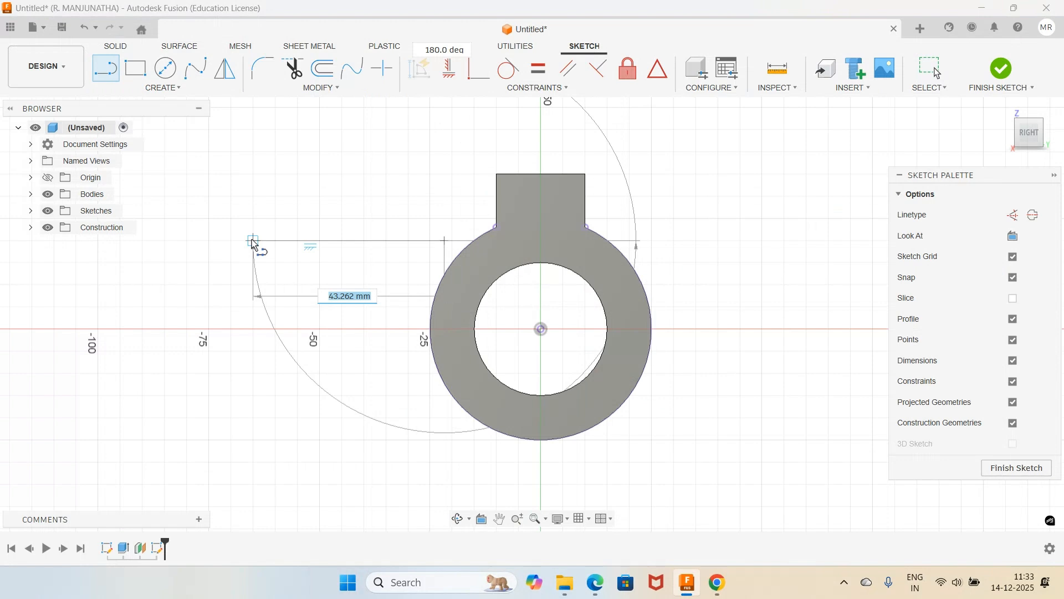
click(254, 240)
key(Escape)
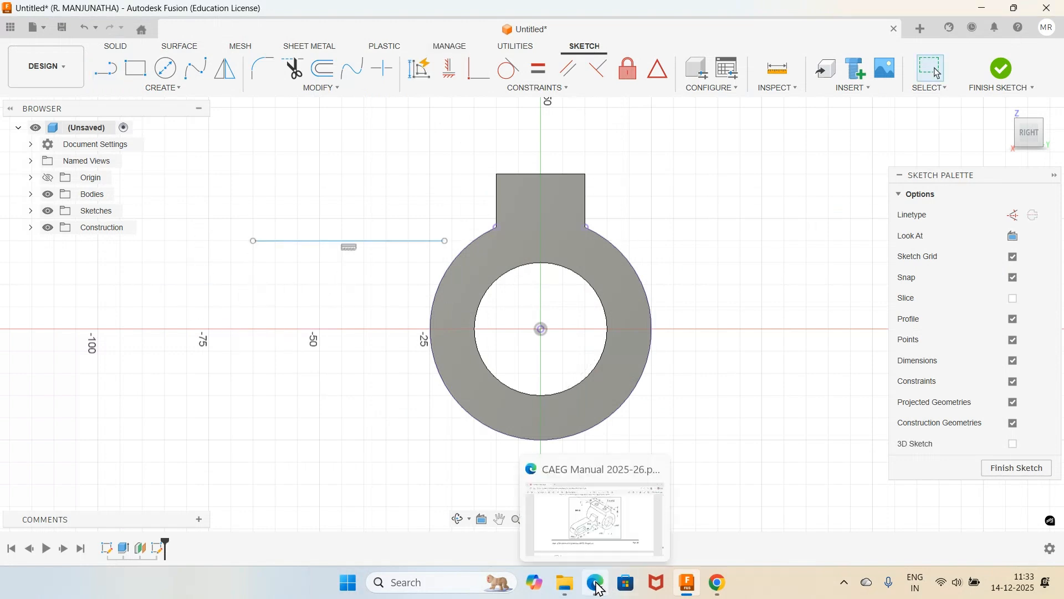
Step: Check the arm dimensions in the PDF drawing and constrain the line's inner endpoint onto the projected outer circle
click(598, 585)
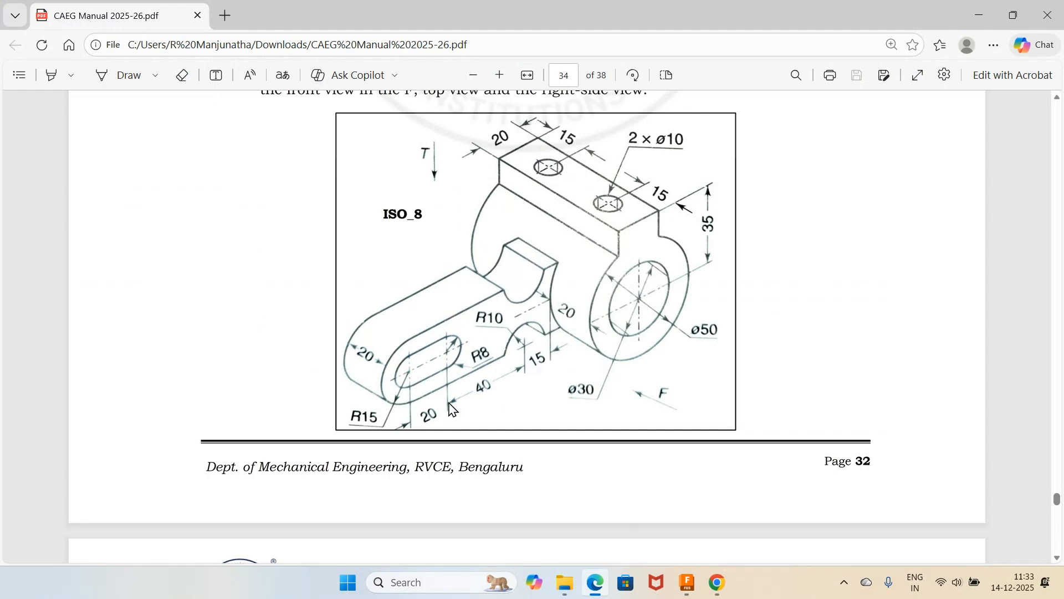
click(716, 582)
click(686, 583)
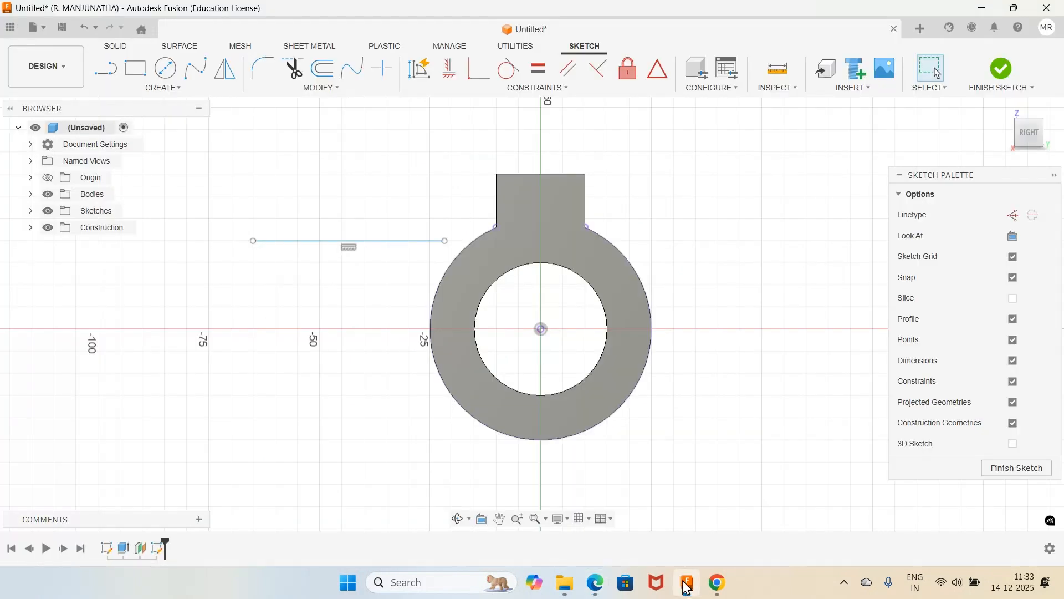
click(479, 68)
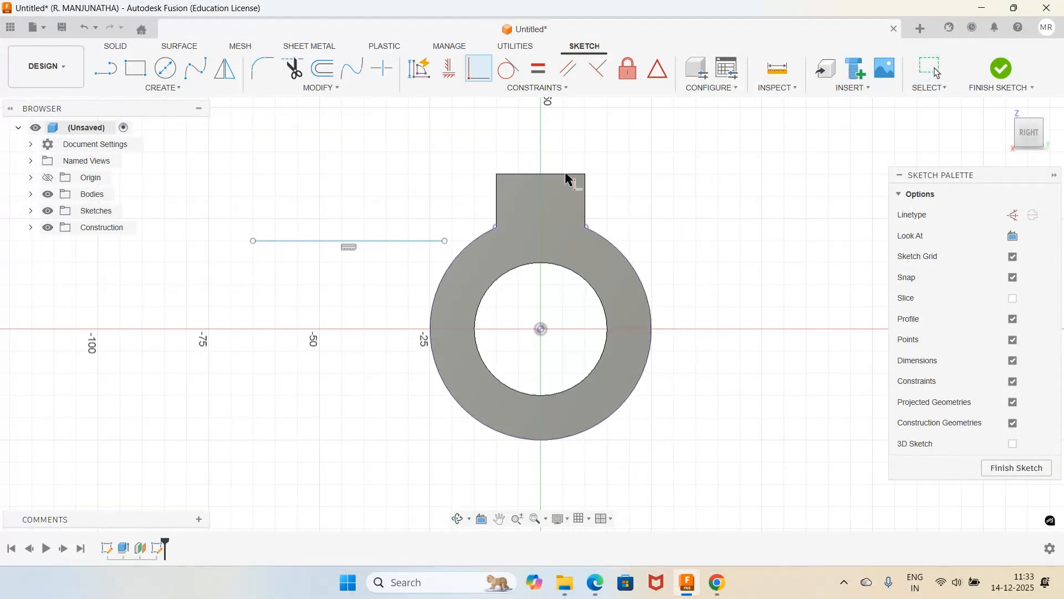
click(458, 247)
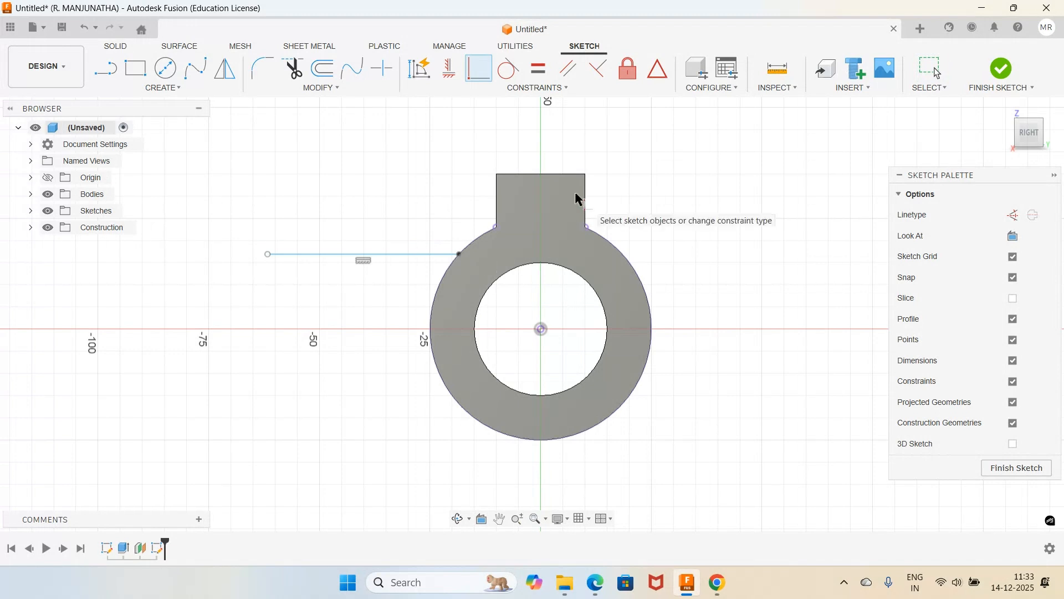
Step: Check the arm's end radius in the PDF drawing and dimension the line 15 mm above the ring's centre
click(596, 587)
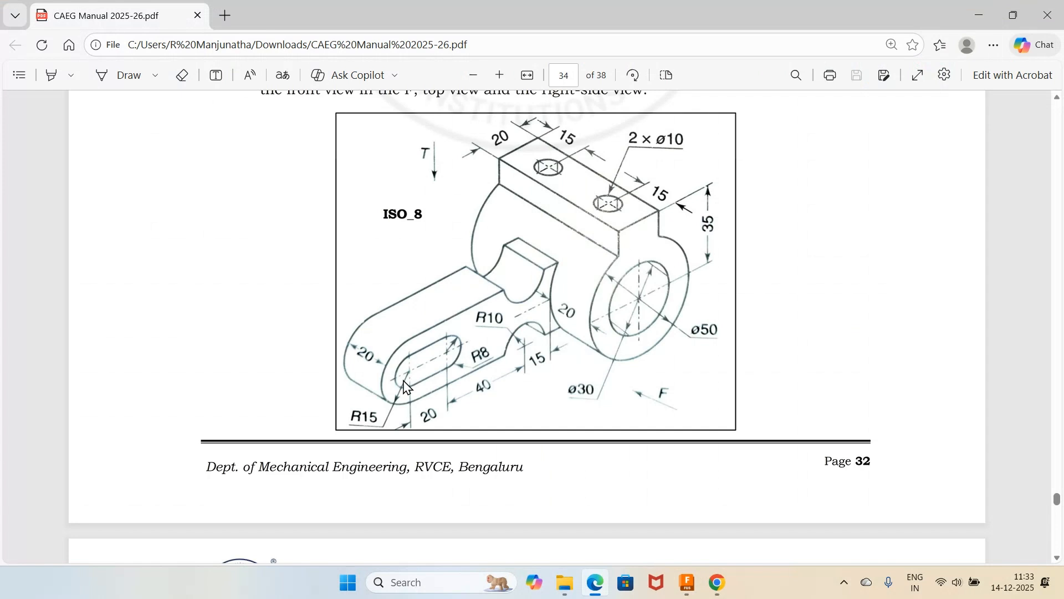
click(685, 583)
click(408, 255)
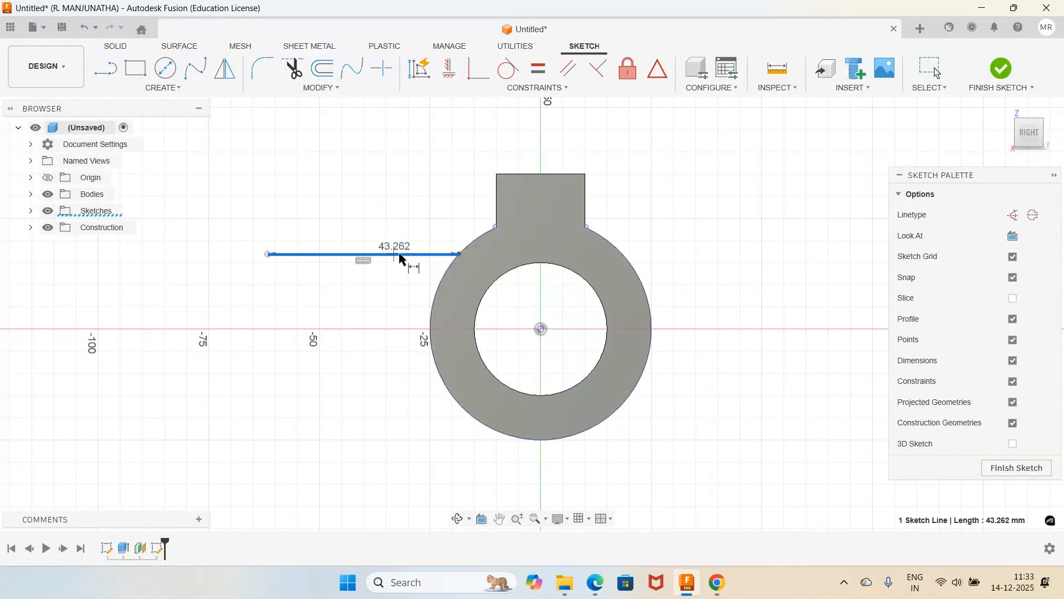
click(540, 329)
click(403, 315)
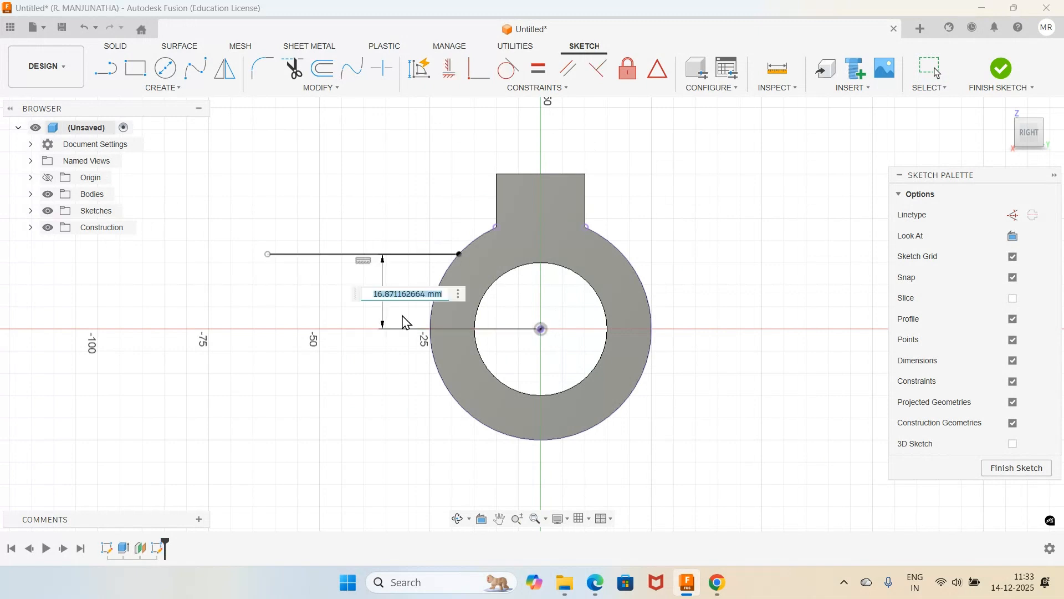
text(15)
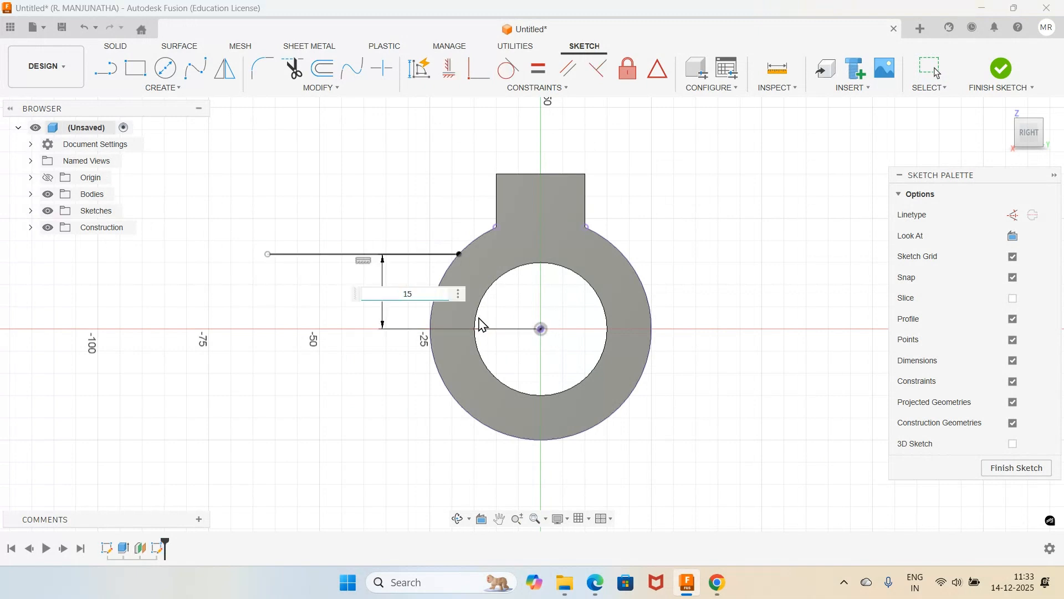
key(Return)
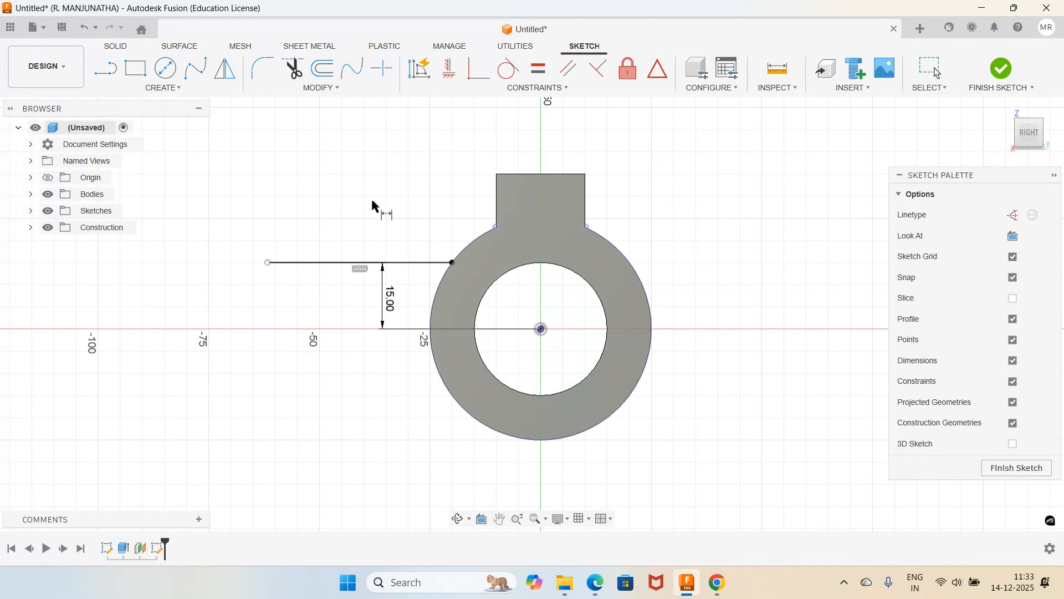
Step: Check the arm's length in the PDF drawing and set the horizontal line's length to 90 mm
click(593, 583)
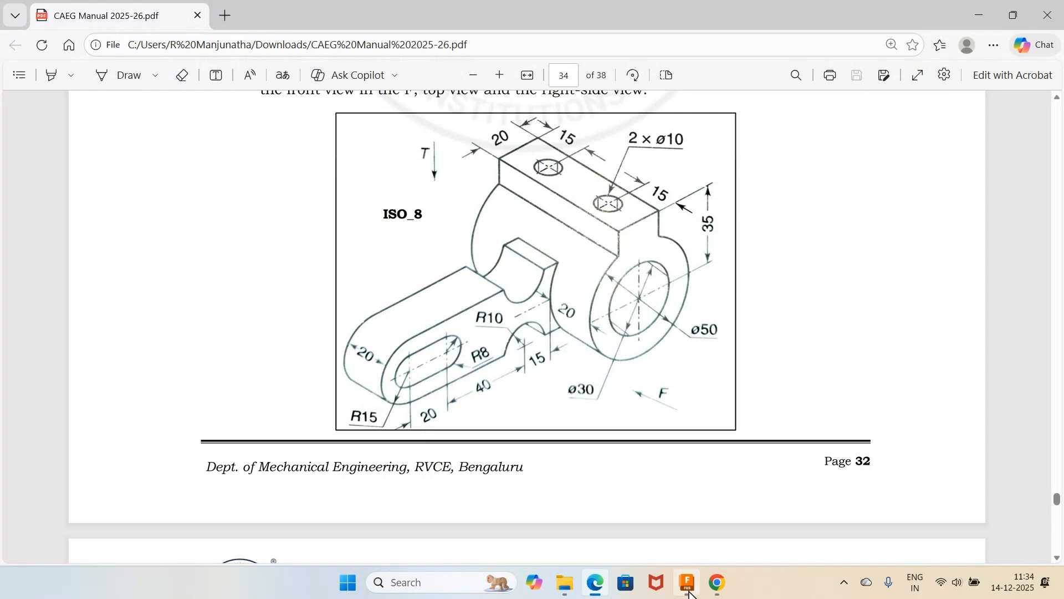
click(685, 547)
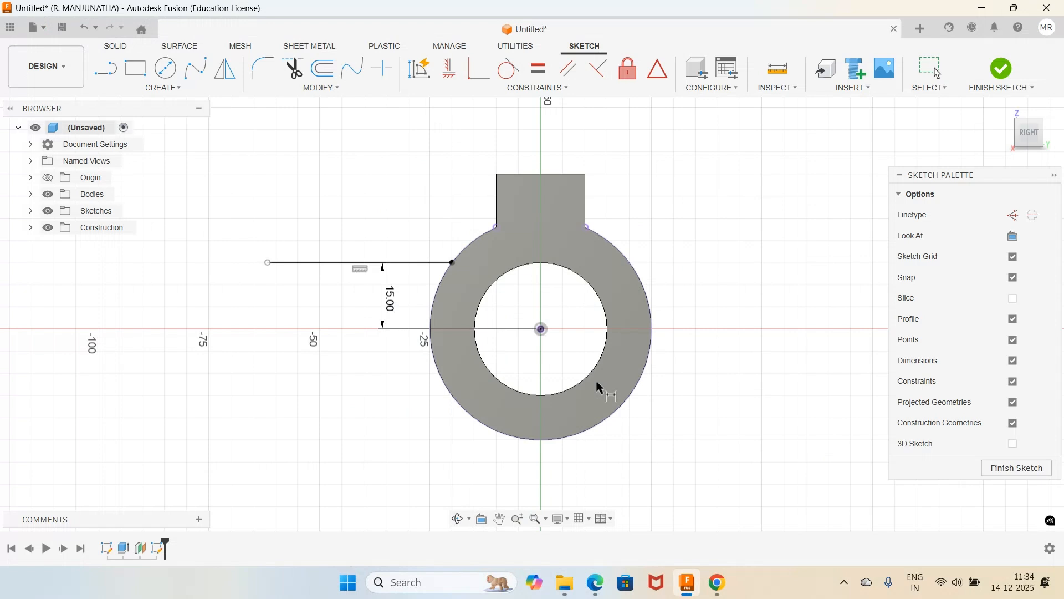
click(357, 260)
text(d90)
key(Return)
Step: Draw a circle about 54 mm in diameter below and beyond the outer end of the horizontal line
scroll(443, 300, down, 4)
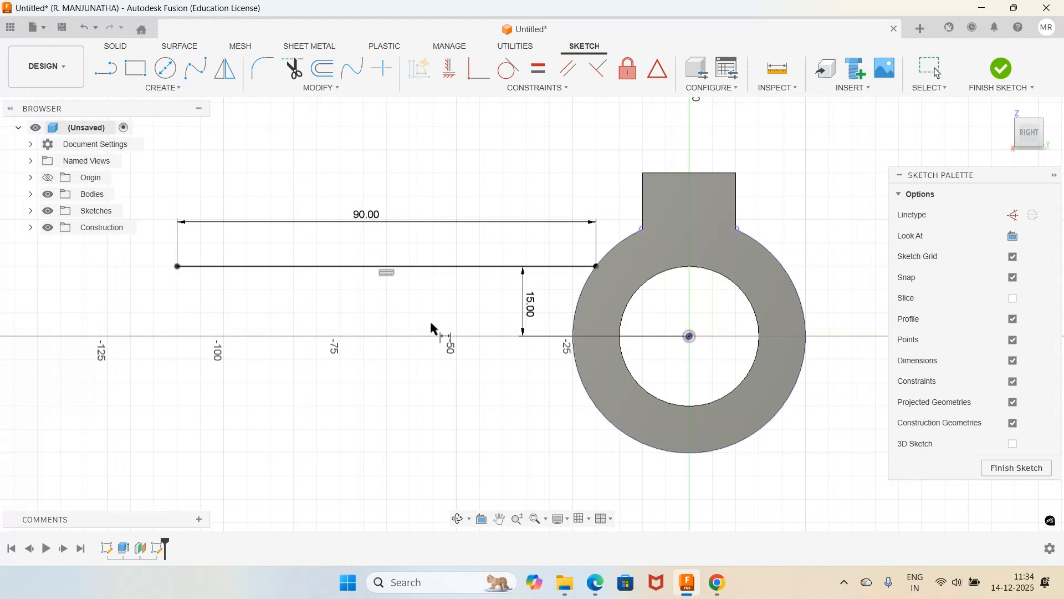
scroll(441, 320, down, 2)
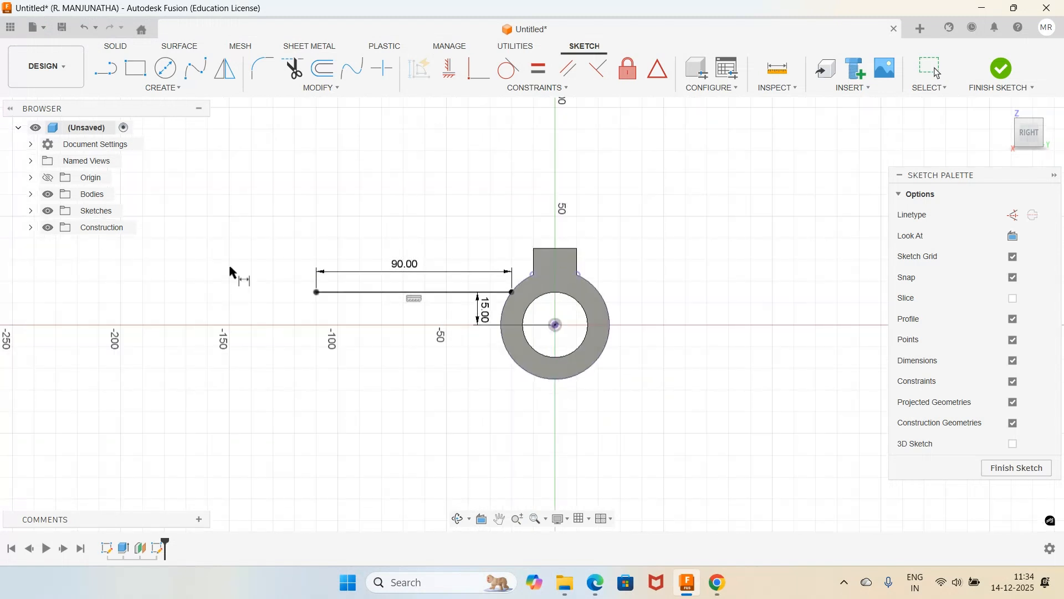
key(l)
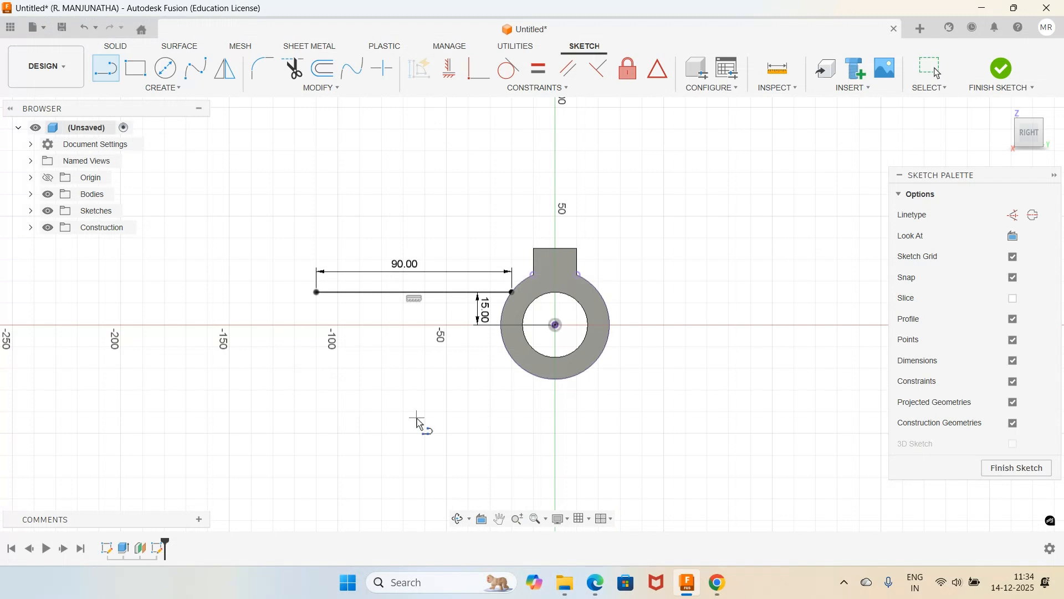
key(Escape)
click(165, 68)
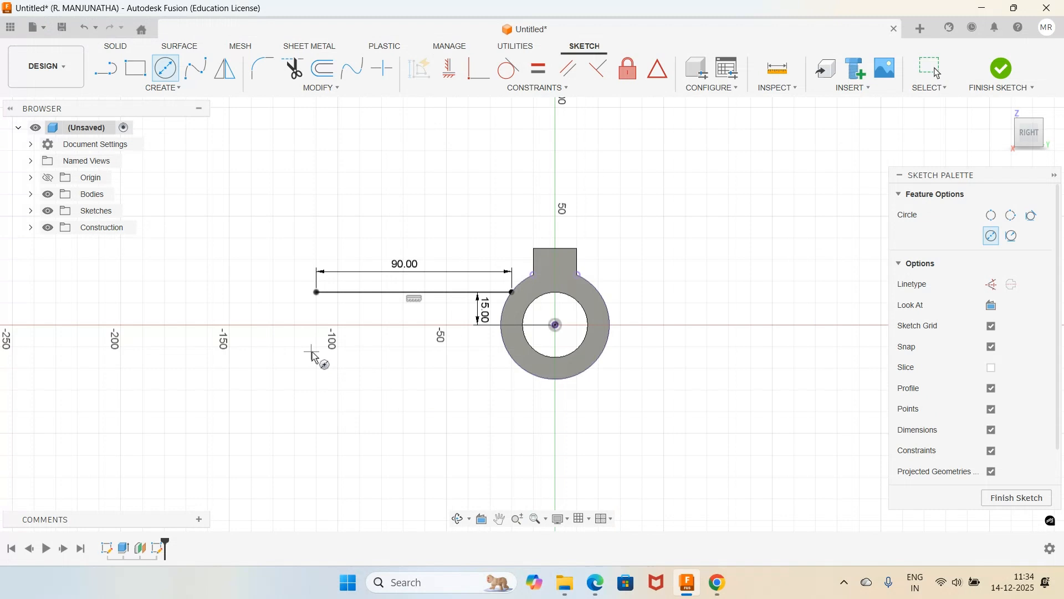
click(282, 350)
click(261, 405)
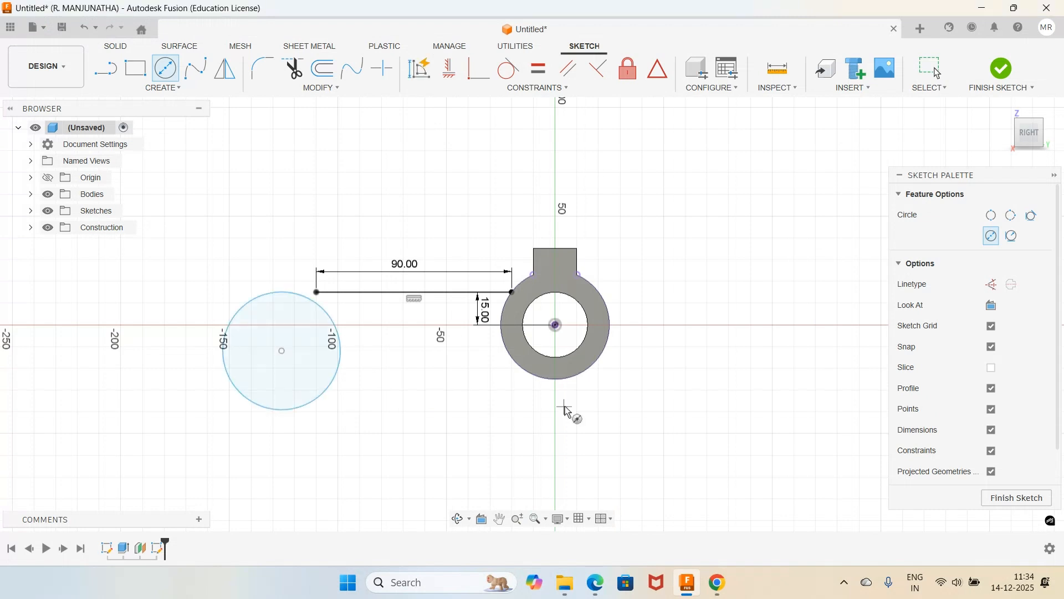
Step: Check the end radius in the PDF drawing and set the circle's diameter to 30 mm
click(596, 595)
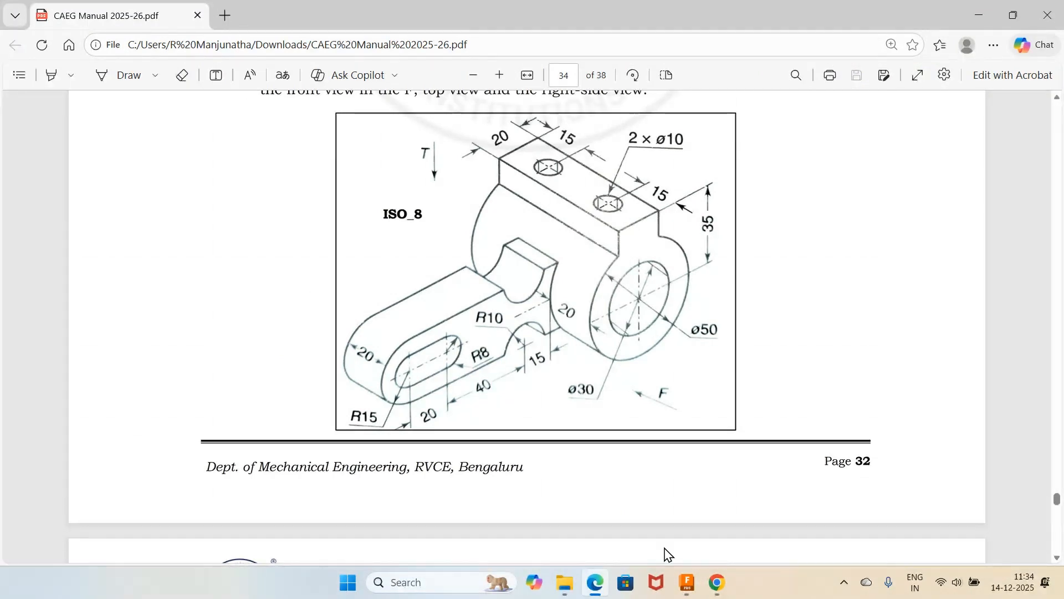
click(687, 582)
key(d)
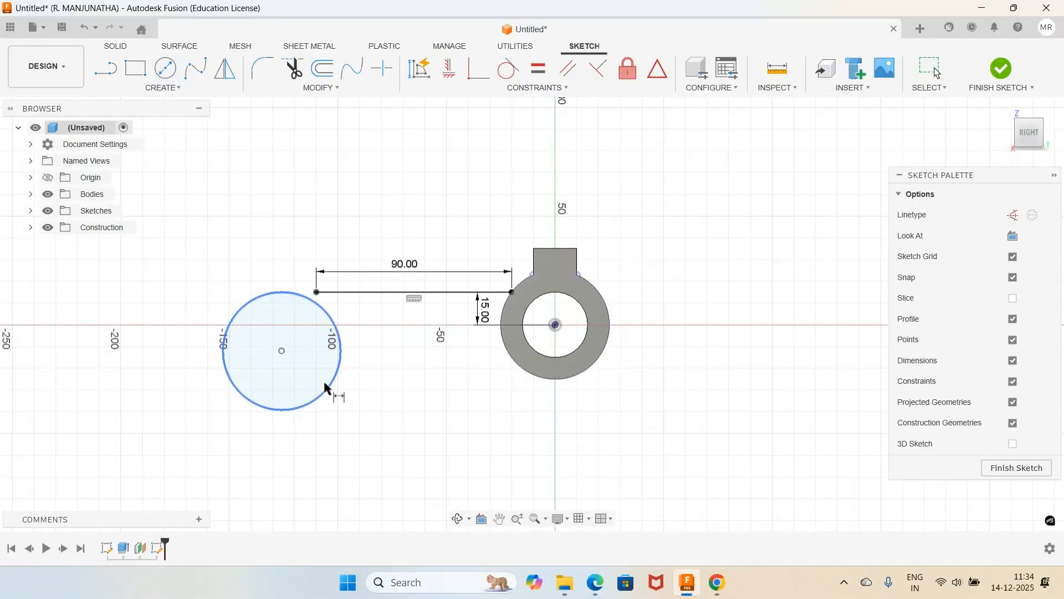
click(324, 380)
click(349, 424)
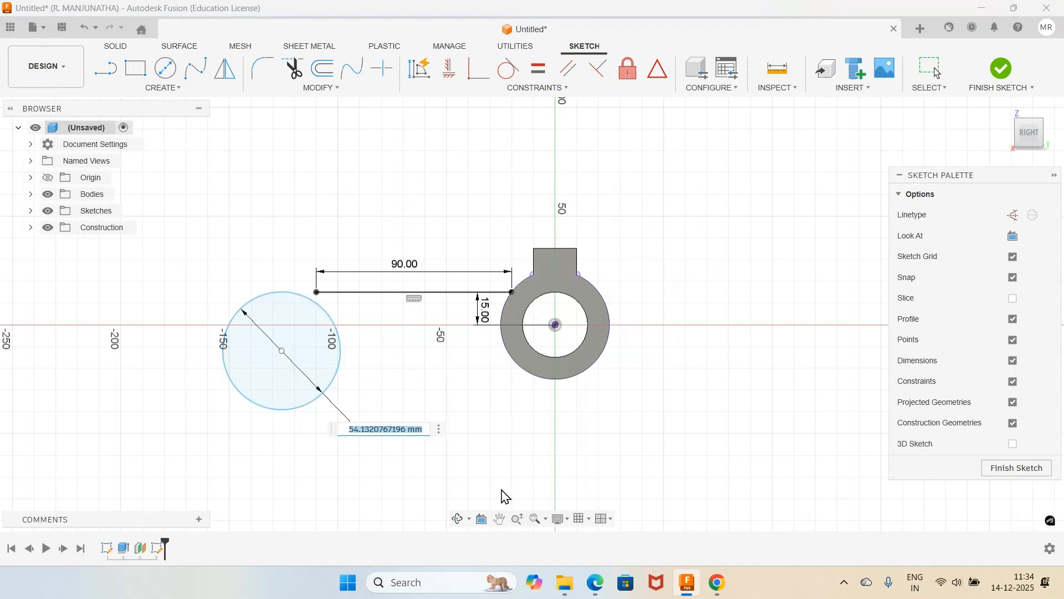
text(30)
key(Return)
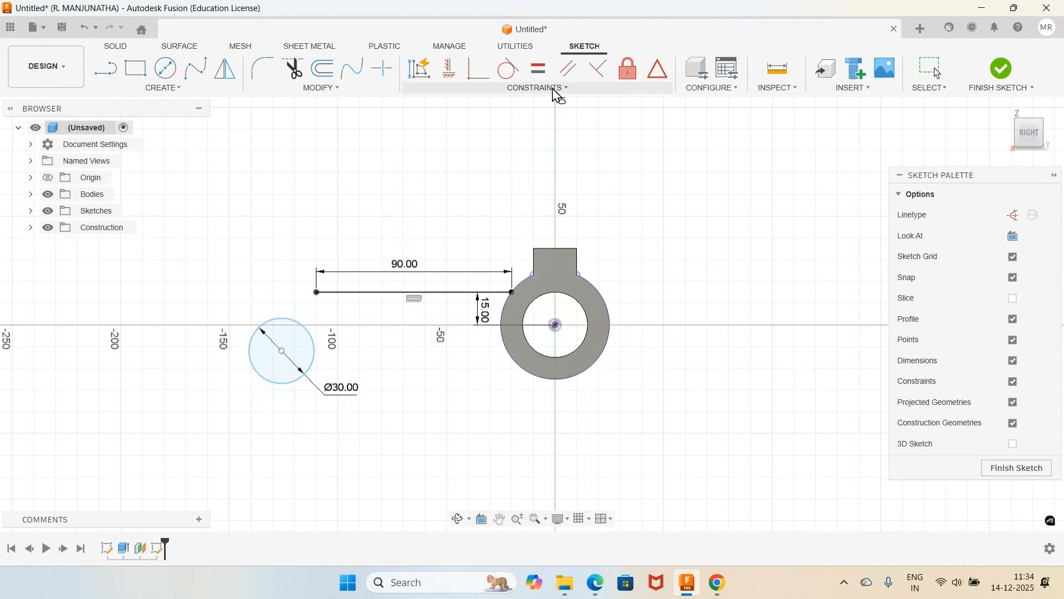
Step: Make the 30 mm circle tangent to the 90 mm horizontal line
click(509, 68)
click(310, 330)
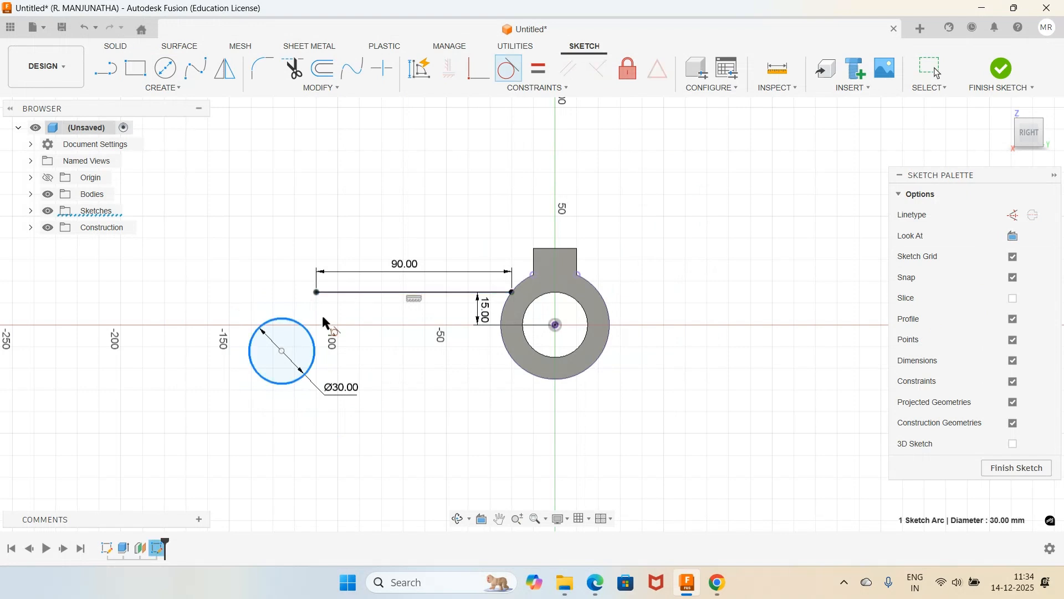
click(338, 290)
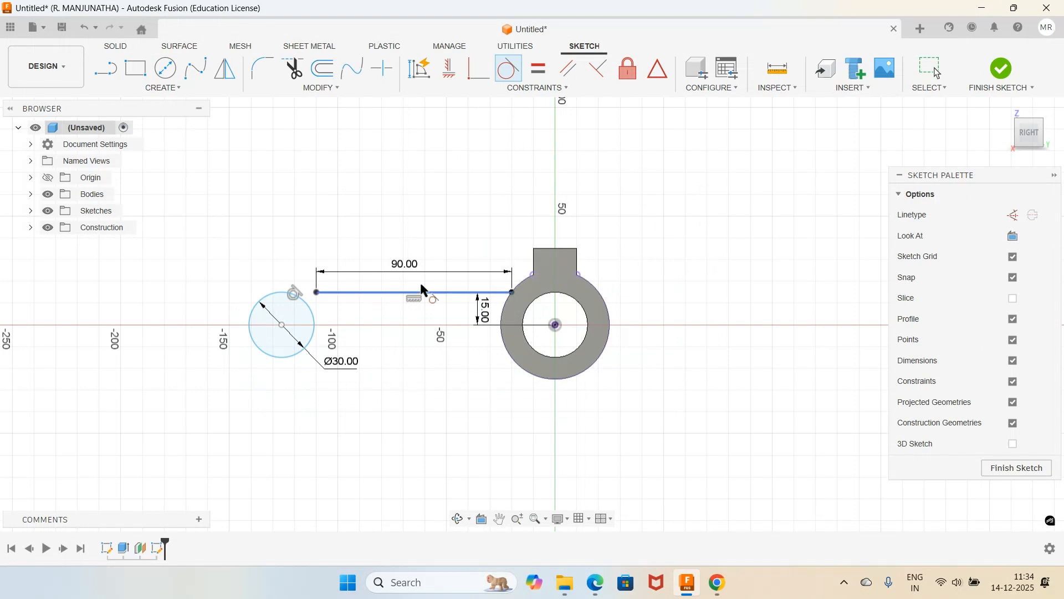
click(448, 68)
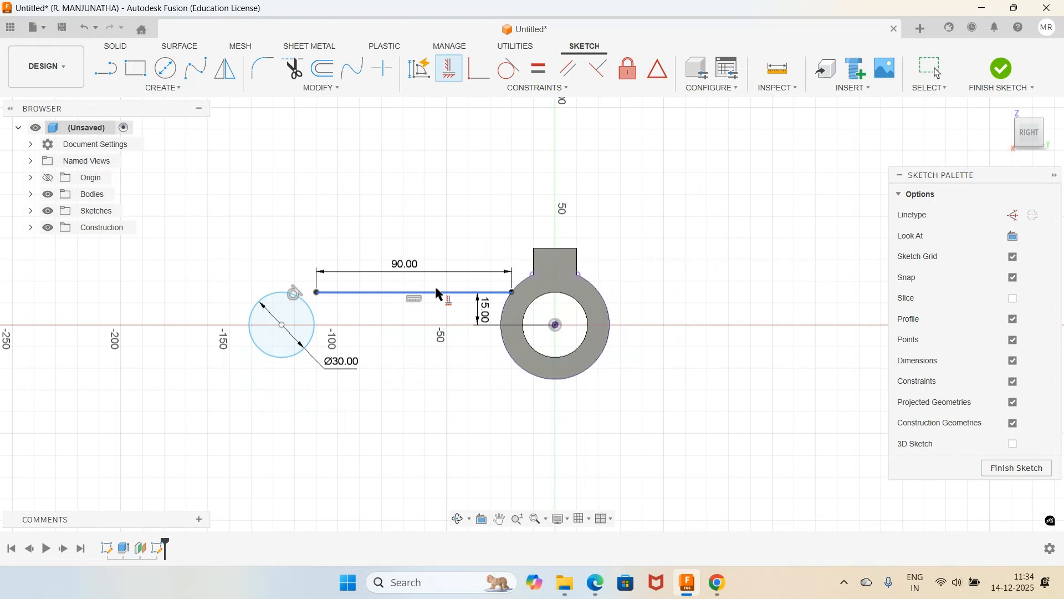
key(Escape)
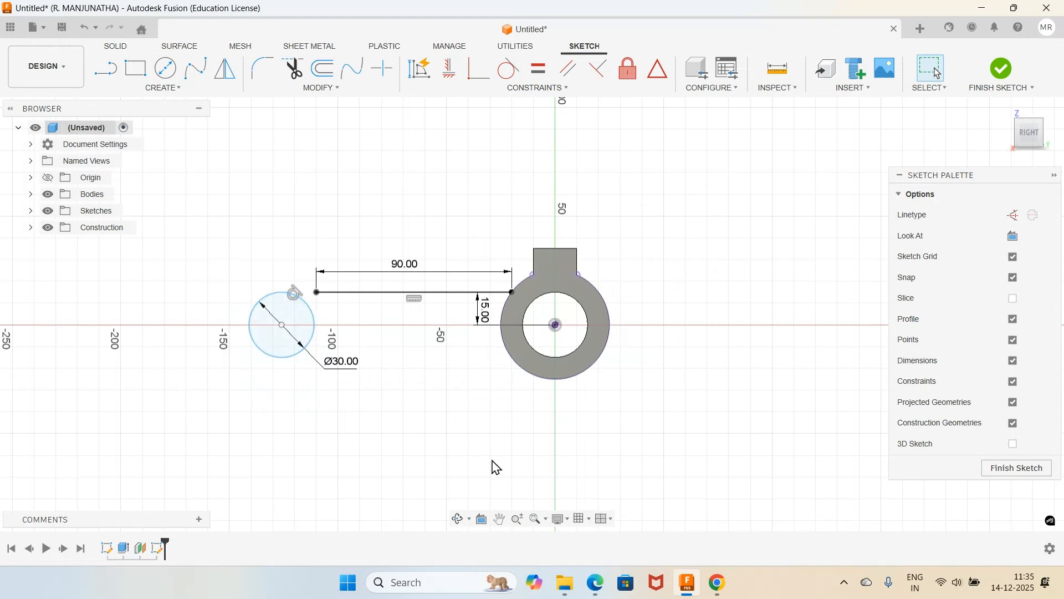
Step: Check the arm's shape in the PDF drawing and move the circle toward the ring so it sits beneath the line's outer portion
click(595, 591)
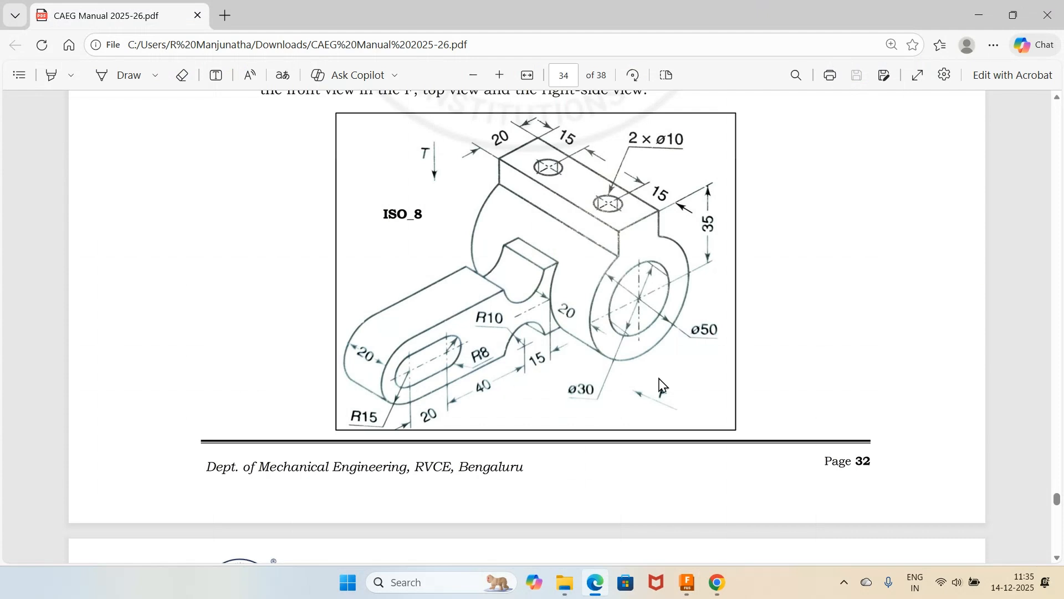
click(688, 582)
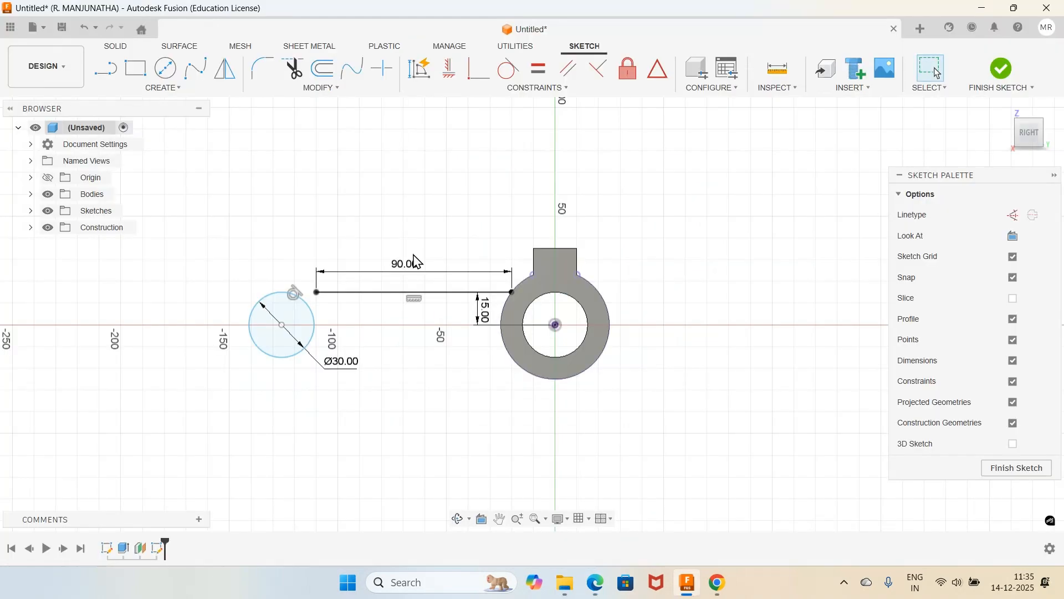
click(111, 71)
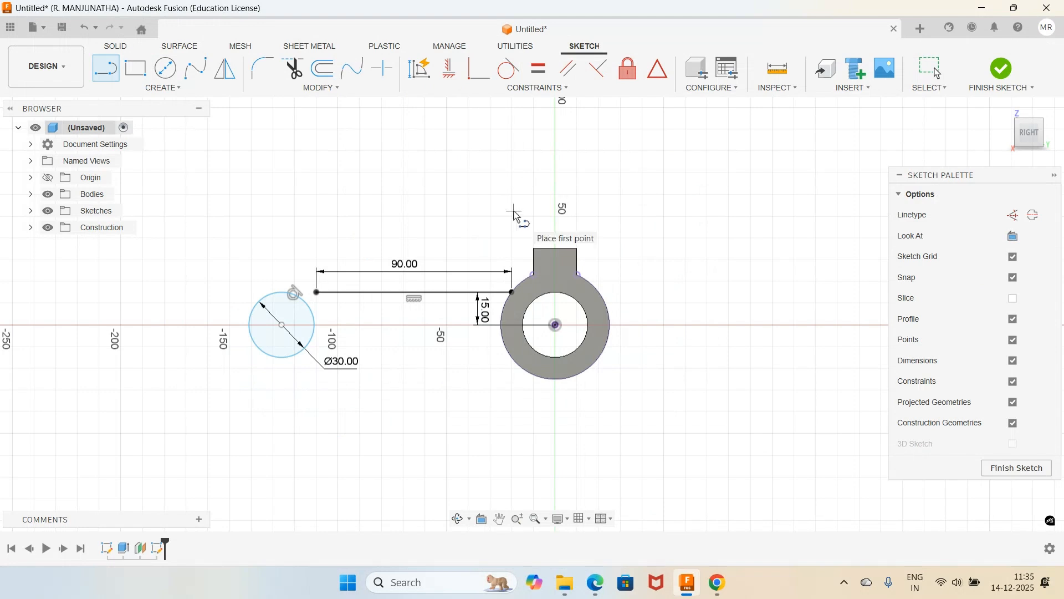
click(931, 68)
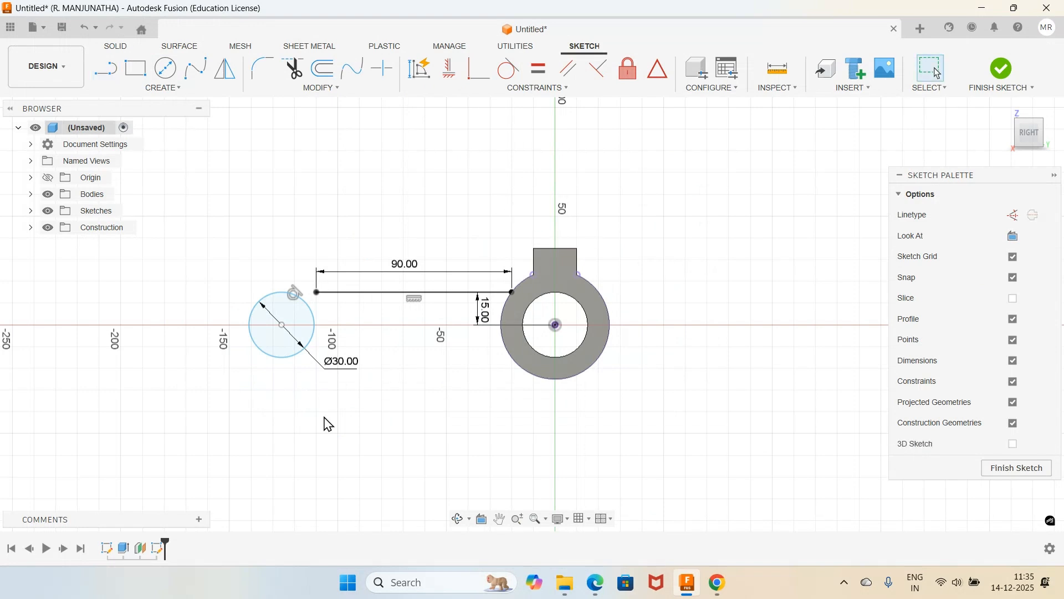
click(289, 363)
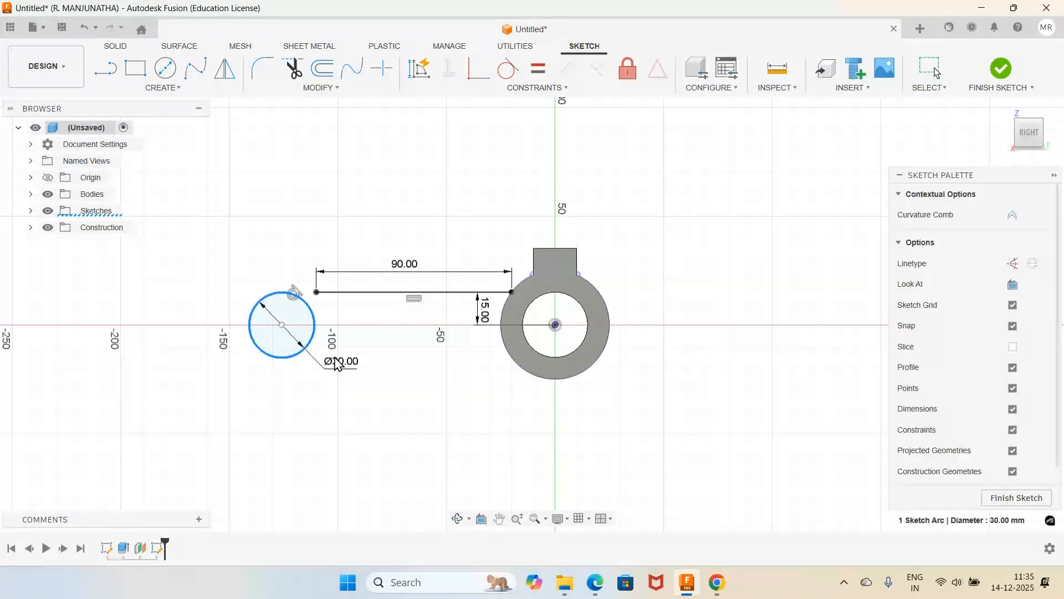
drag(336, 364, 397, 374)
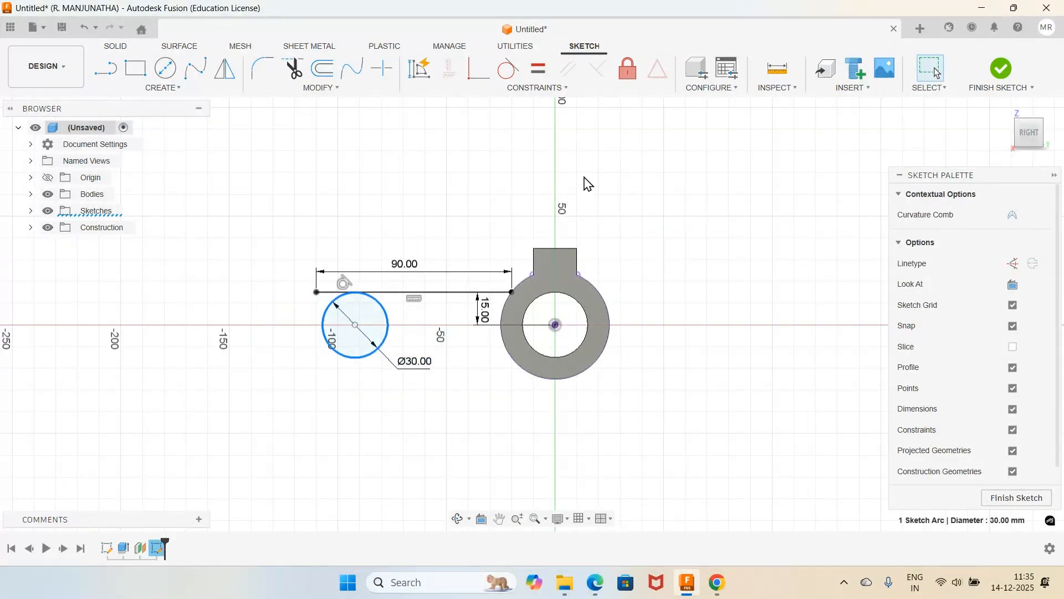
Step: Draw a second horizontal line about 90 mm long below the circle and make it tangent to the circle
key(l)
click(299, 377)
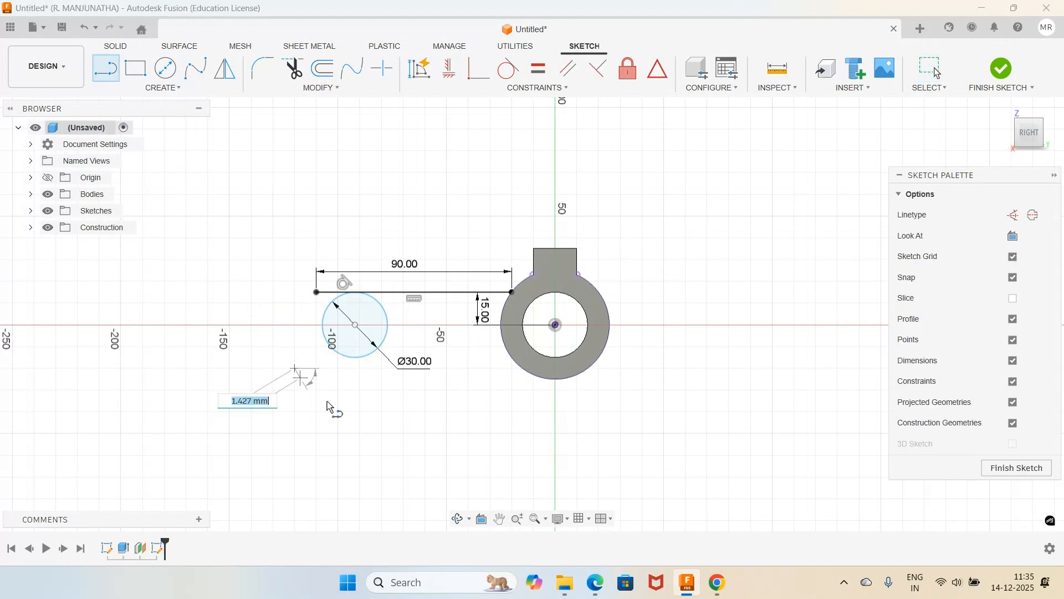
click(491, 368)
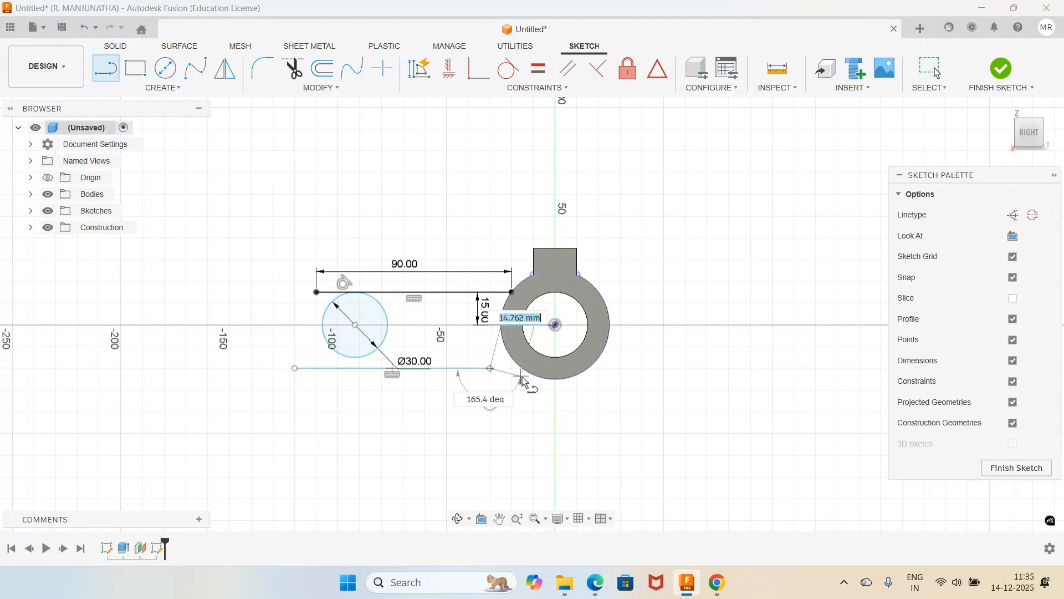
key(Escape)
click(508, 68)
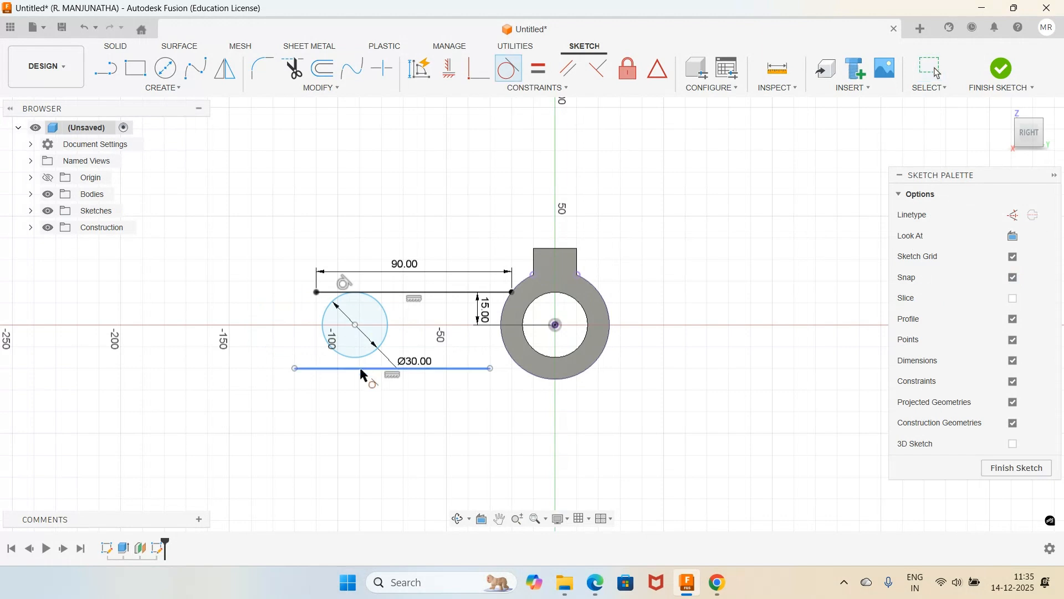
click(364, 368)
click(361, 356)
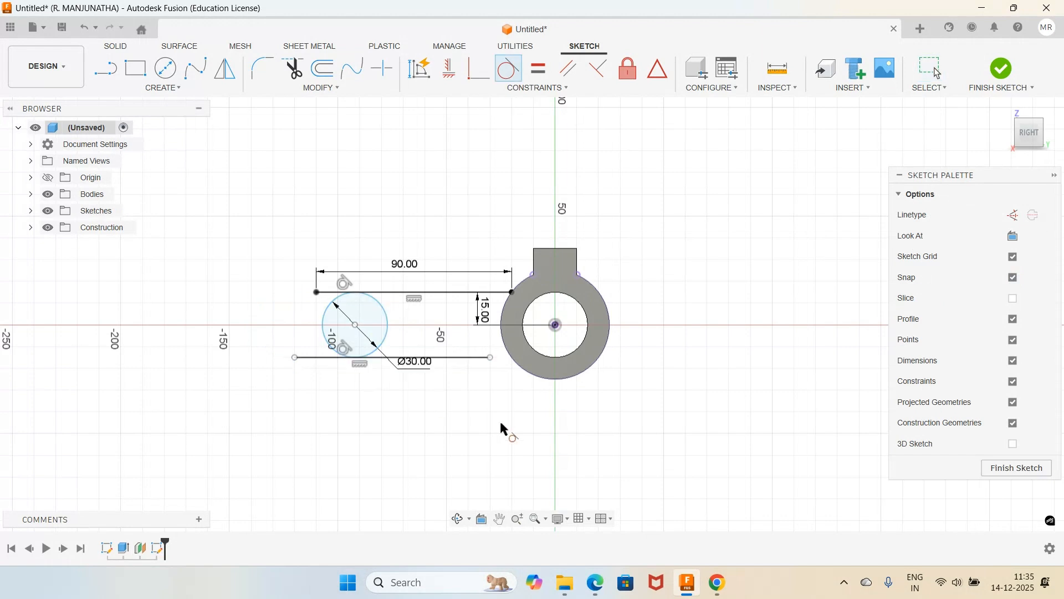
click(478, 69)
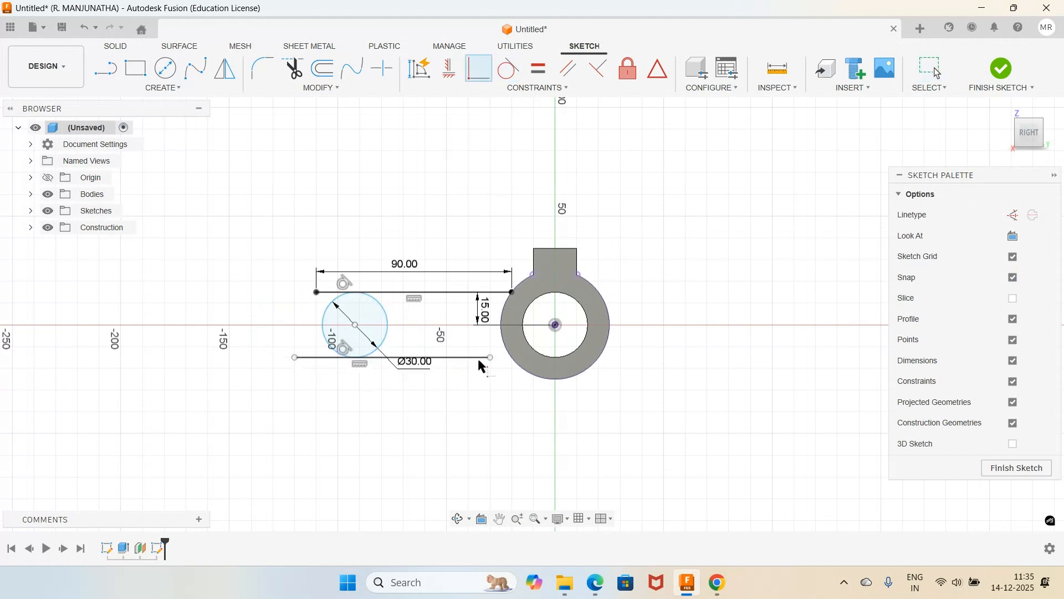
click(453, 357)
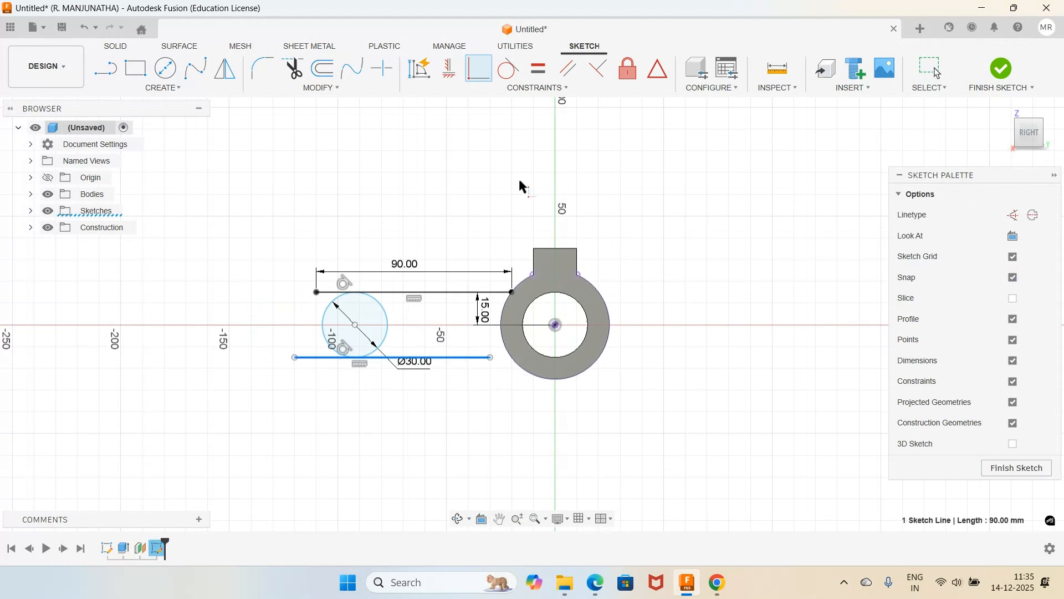
key(Escape)
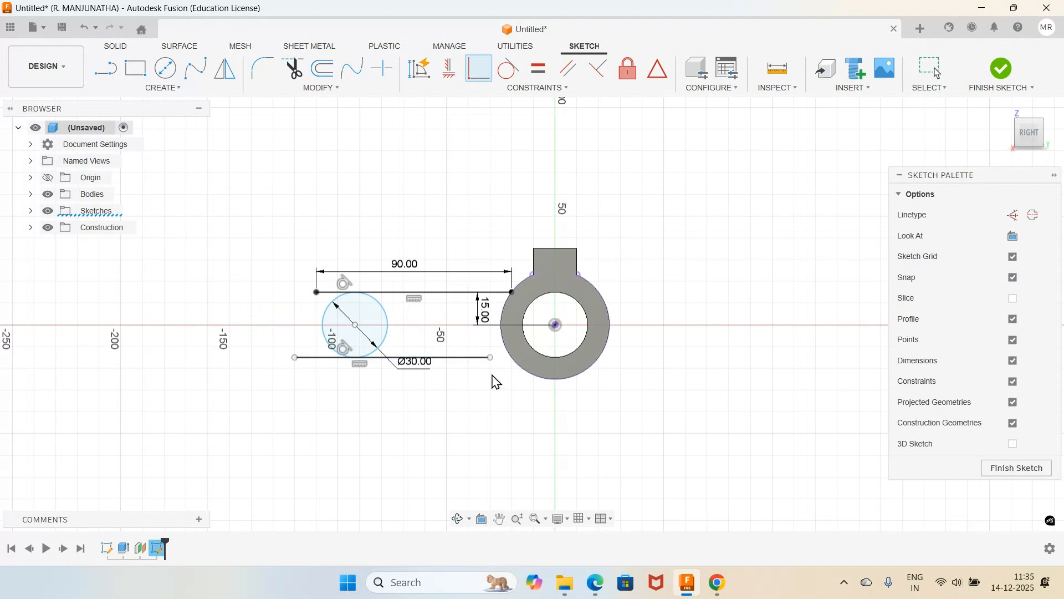
key(Escape)
click(521, 370)
key(Escape)
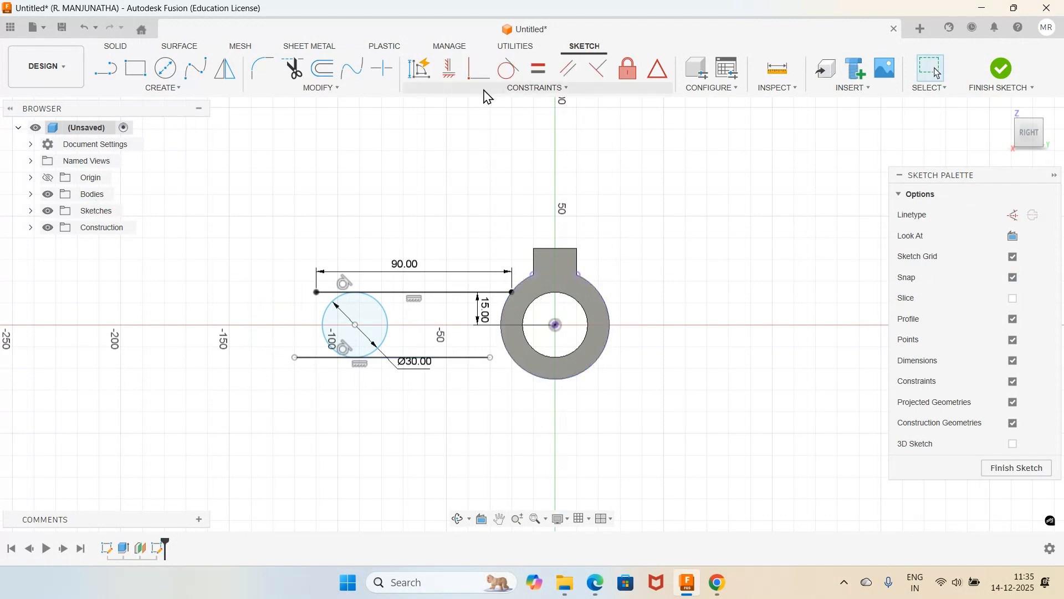
Step: Constrain the lower line's inner end onto the ring's outer circle and align its outer end vertically with the upper line's
click(478, 68)
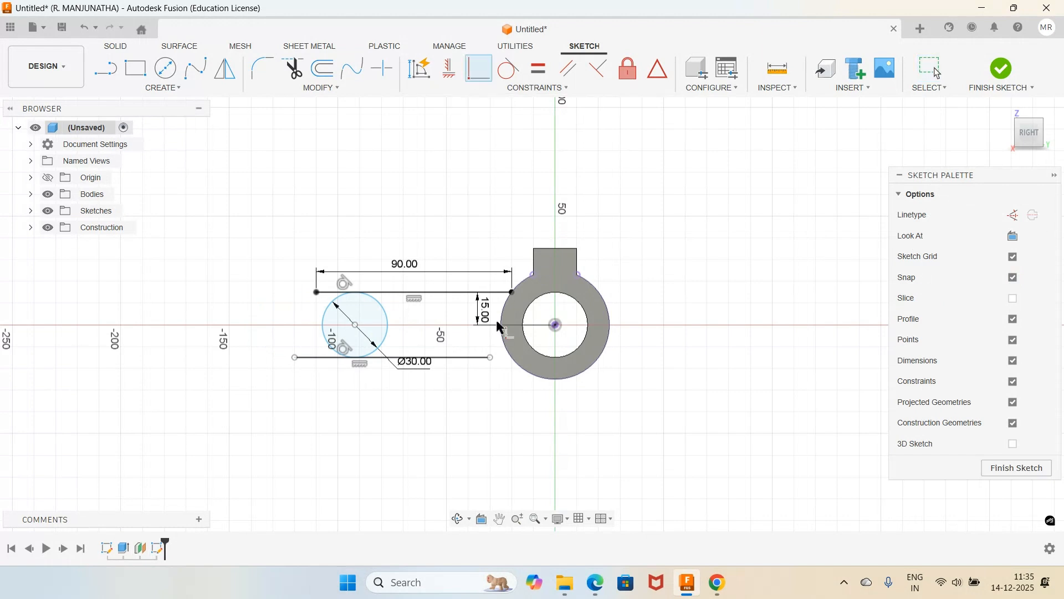
click(491, 358)
click(519, 366)
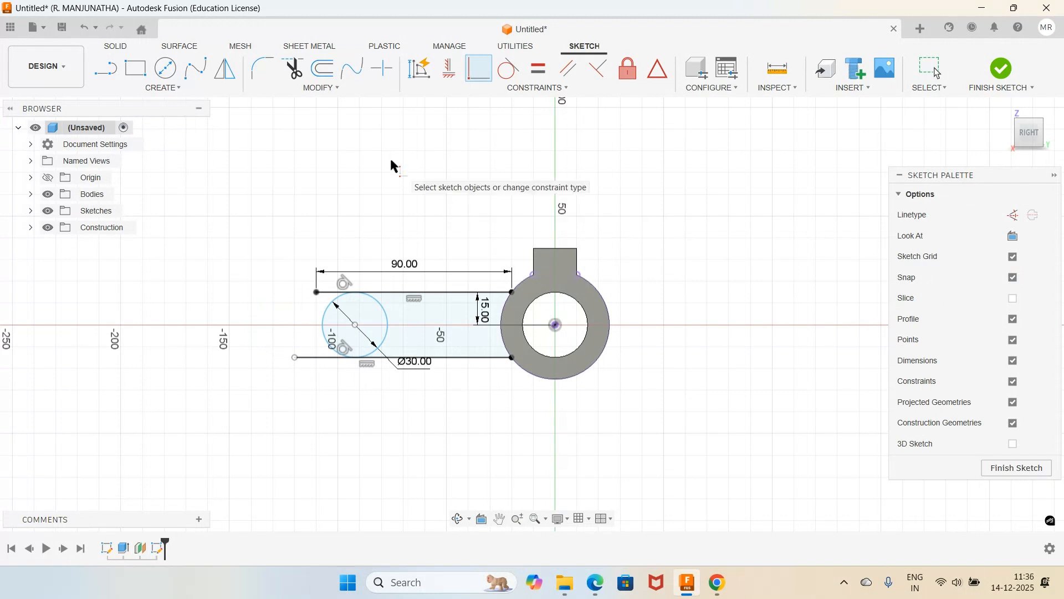
click(316, 292)
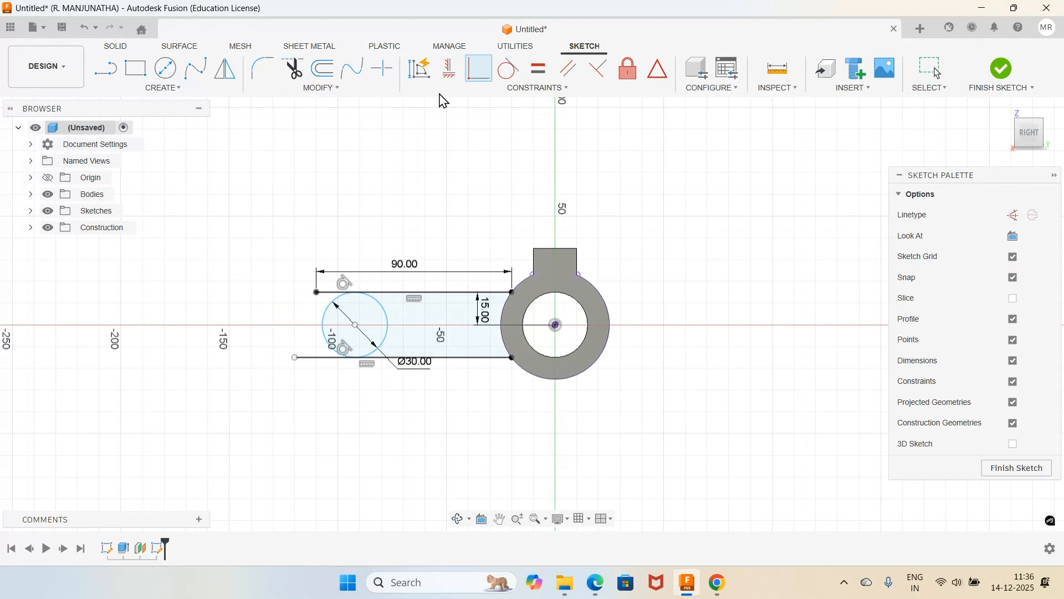
click(449, 69)
click(294, 357)
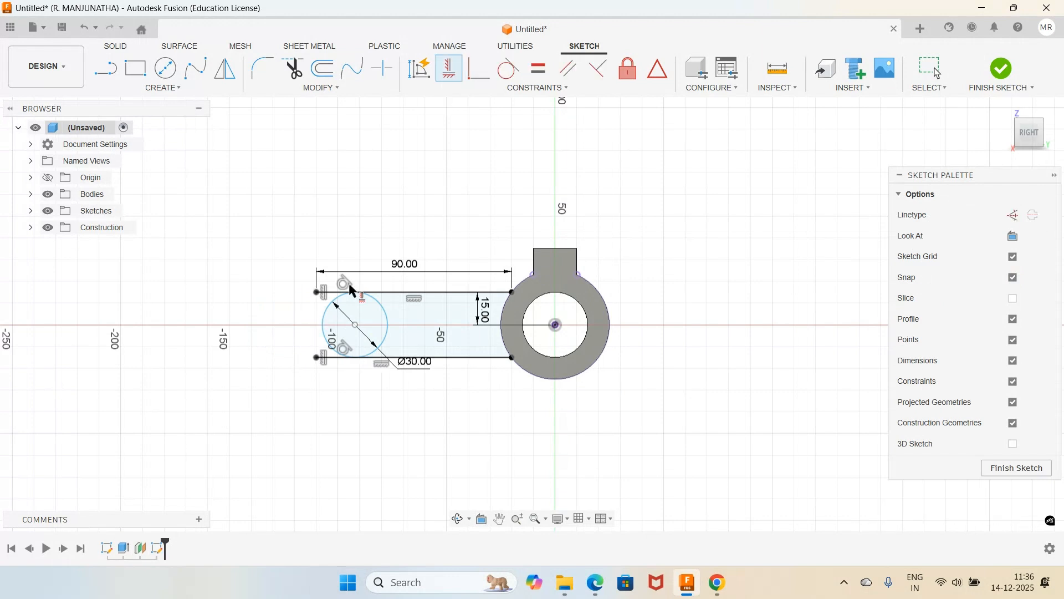
Step: Draw a vertical line joining the outer ends of the two horizontal lines and make the circle tangent to it
scroll(435, 178, up, 1)
scroll(370, 262, down, 2)
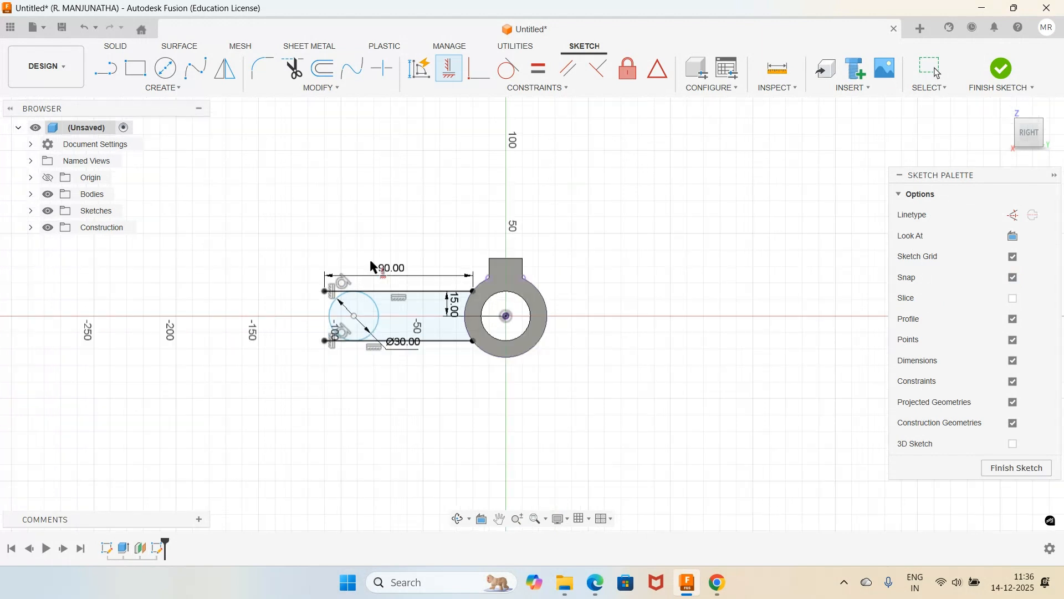
scroll(342, 302, up, 3)
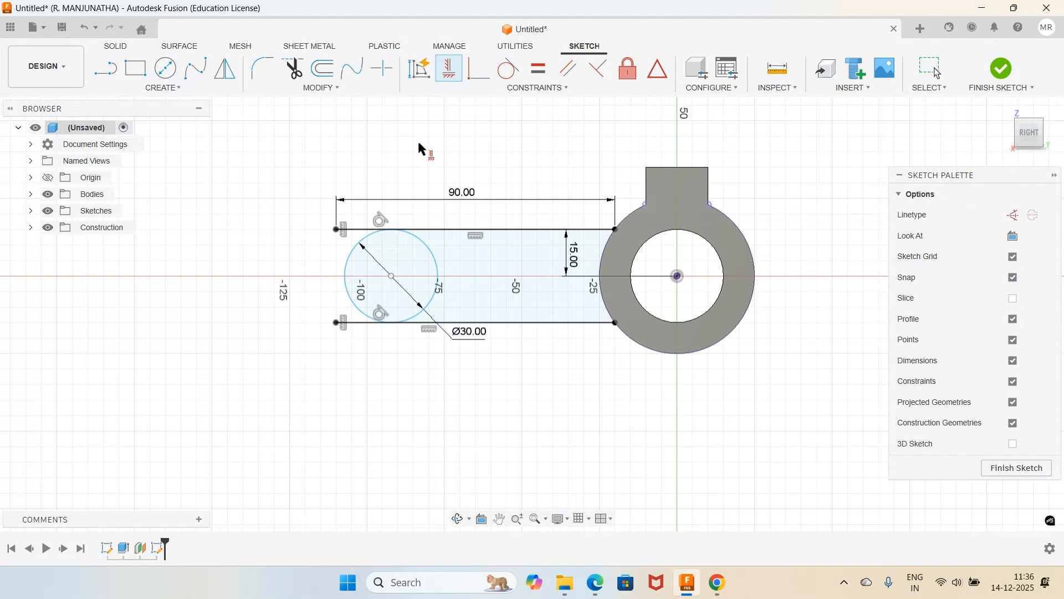
click(106, 70)
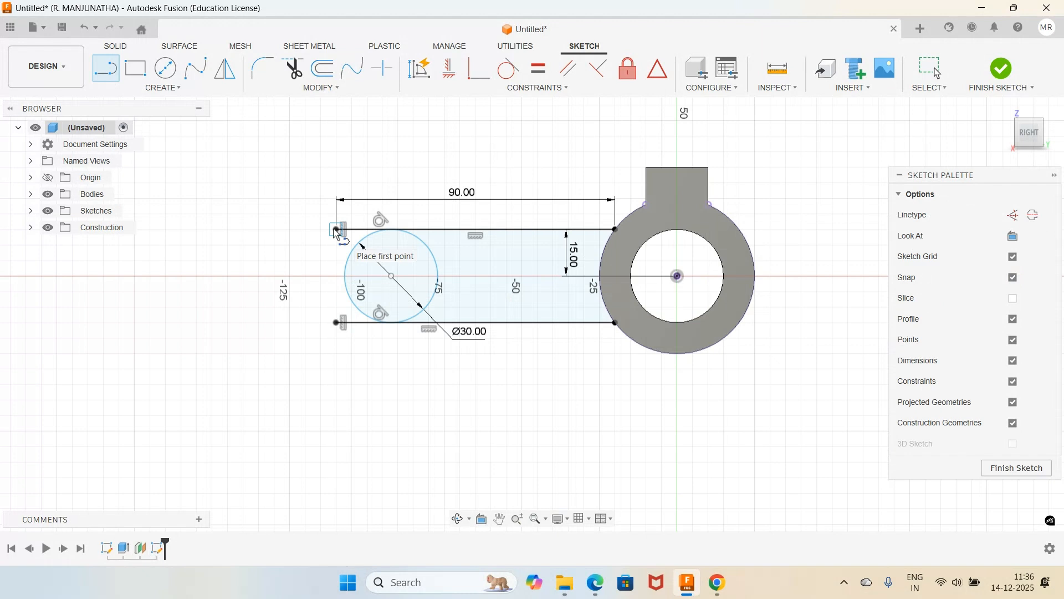
click(336, 229)
click(336, 322)
key(Escape)
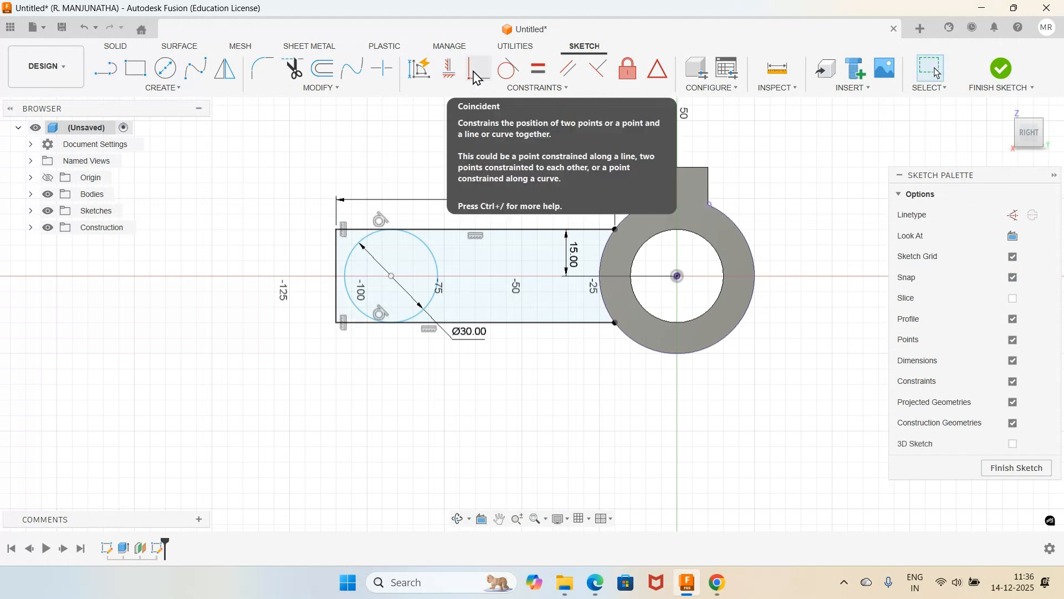
click(506, 78)
click(428, 249)
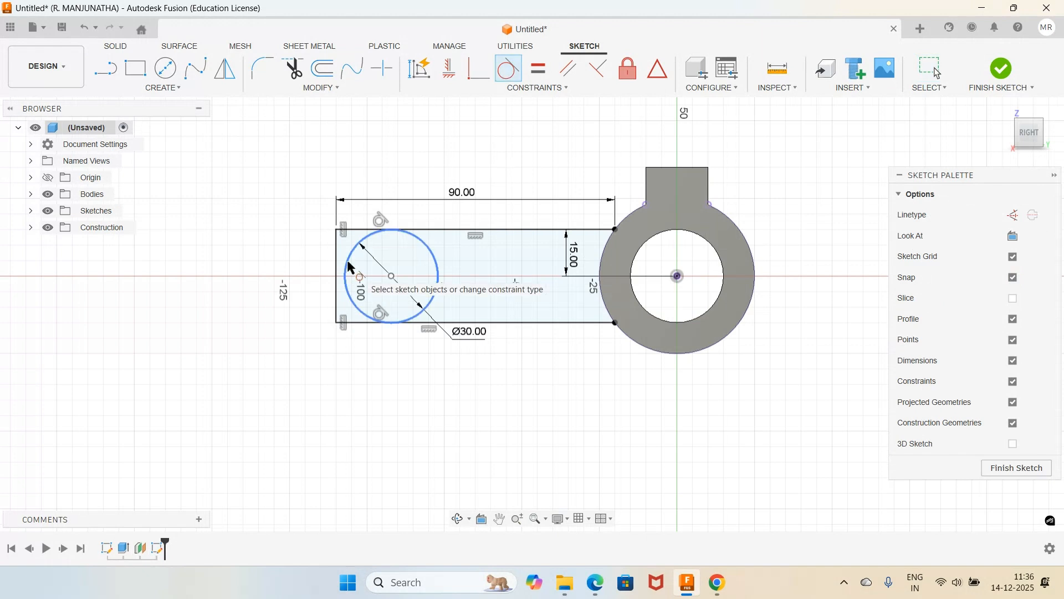
click(336, 266)
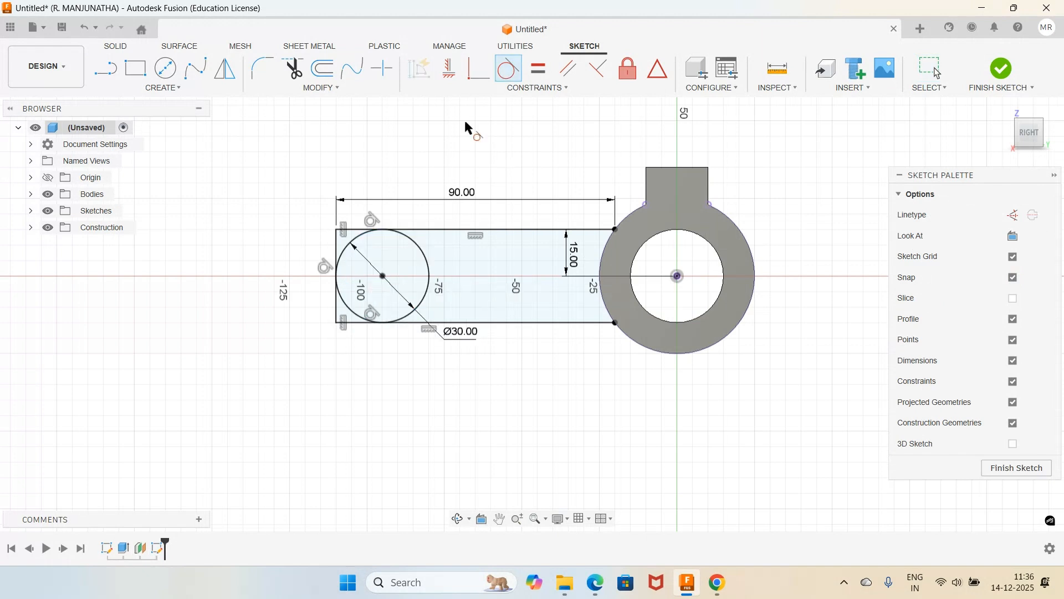
Step: Trim the outer ends of both horizontal lines back to their tangent points on the circle
key(t)
click(348, 229)
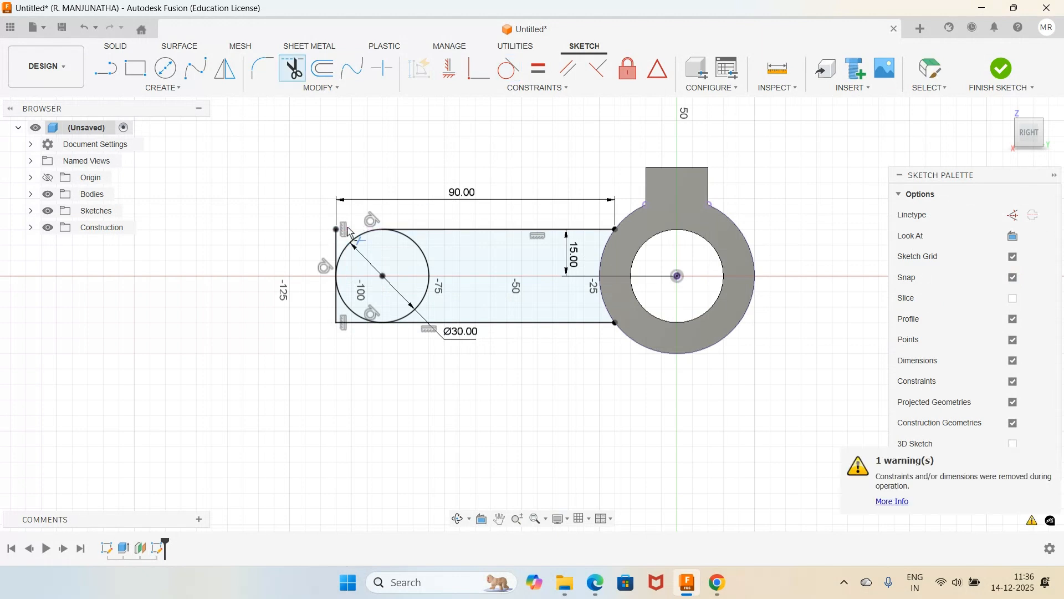
click(347, 322)
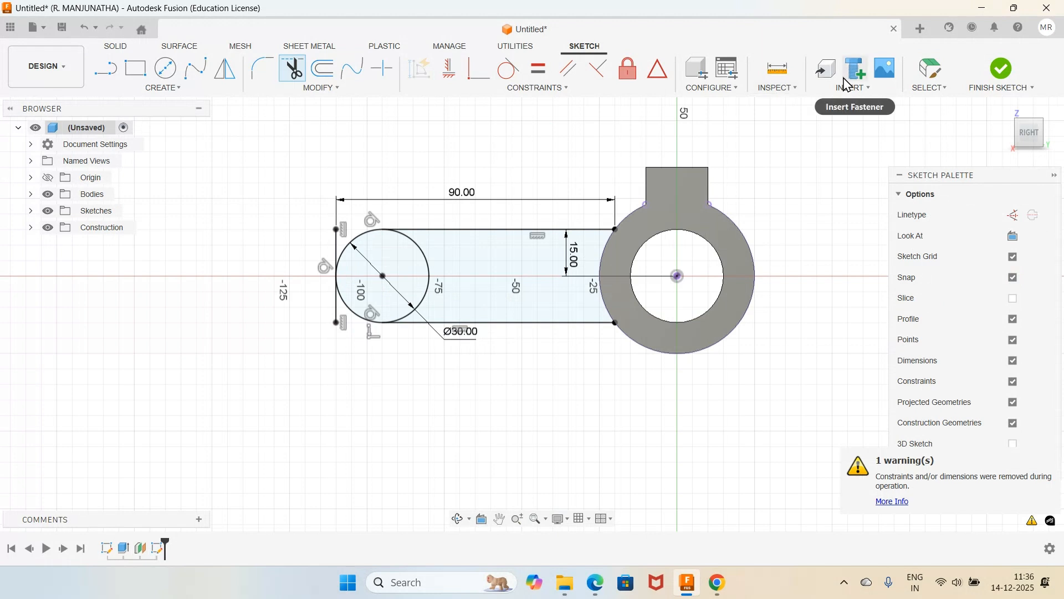
Step: Delete the vertical end line and trim away the half of the circle facing the ring
click(932, 68)
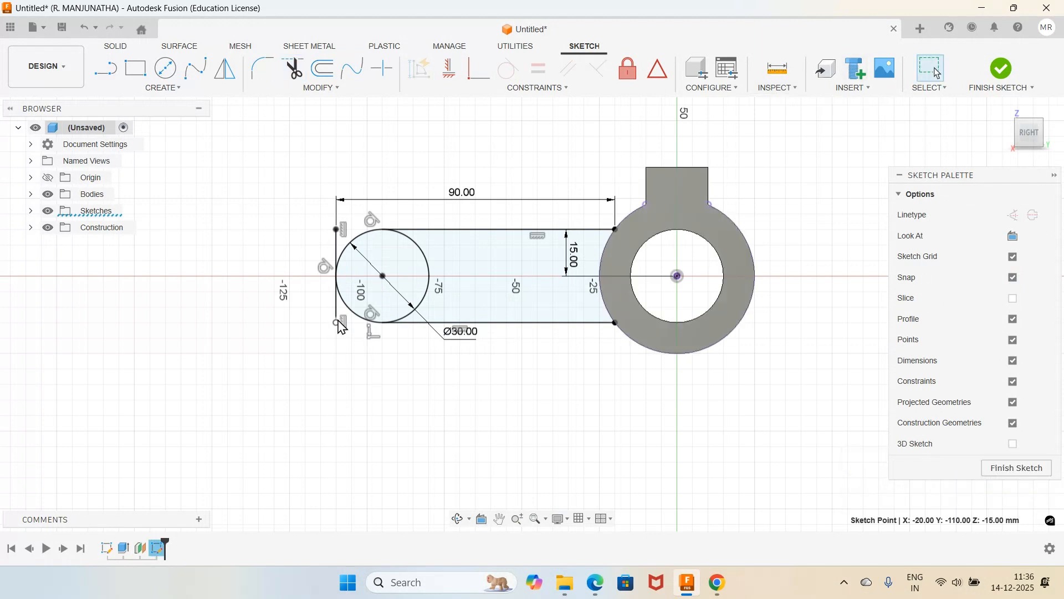
click(392, 288)
click(335, 294)
key(Delete)
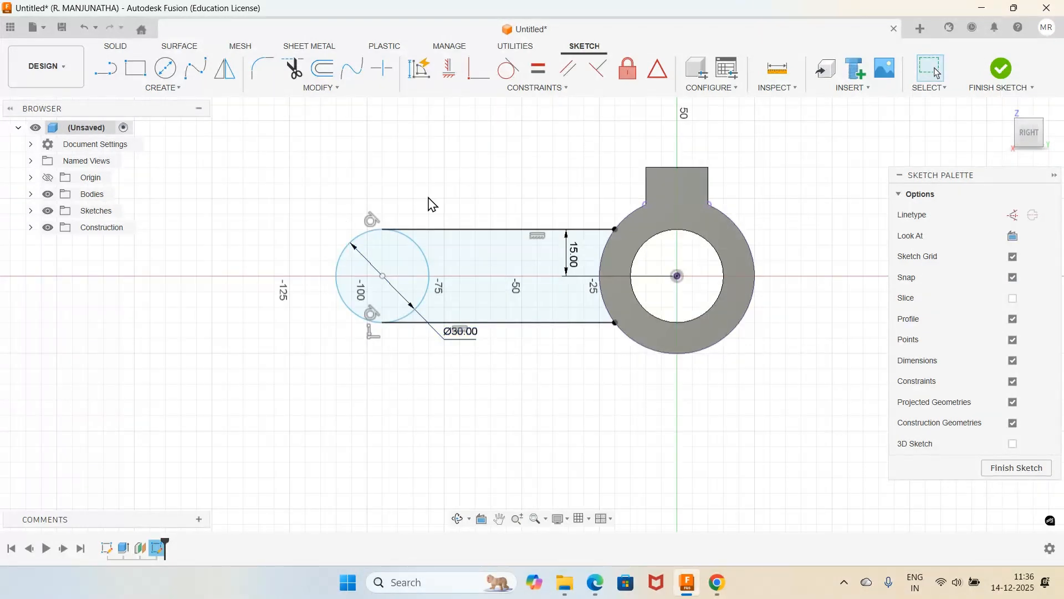
key(t)
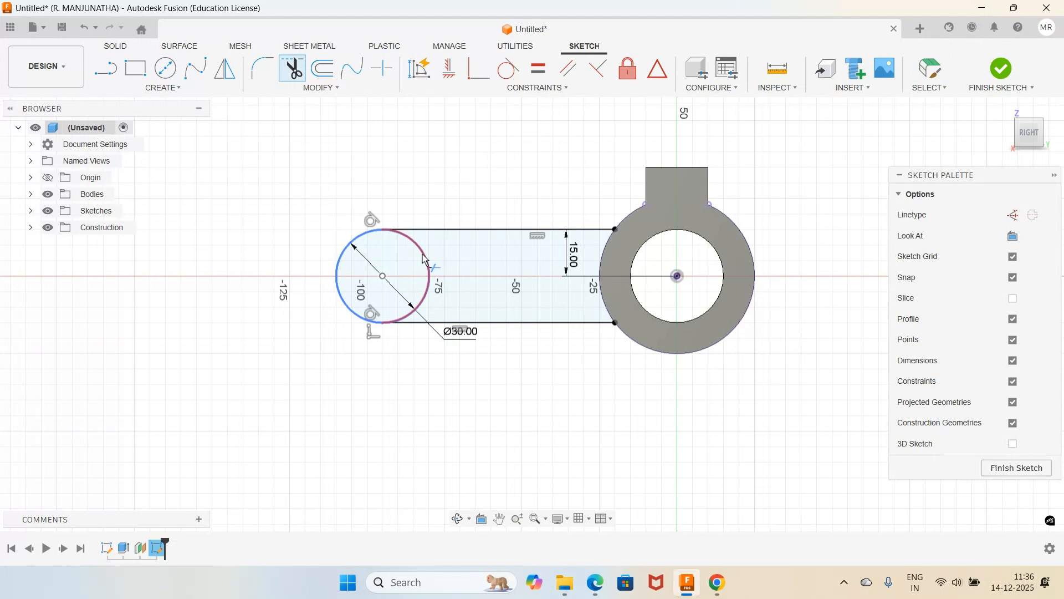
click(423, 254)
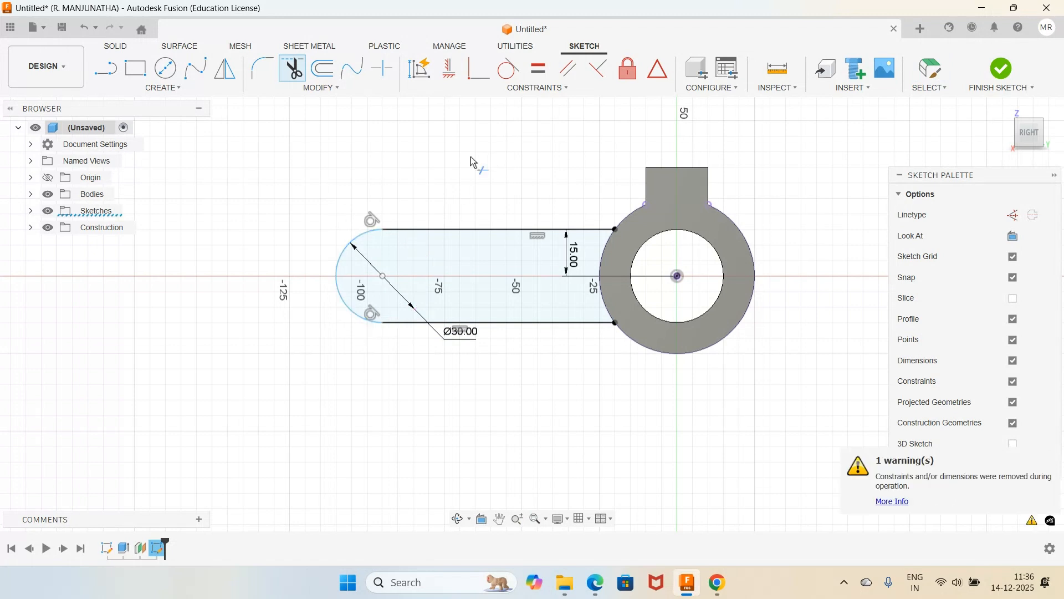
key(alt+Tab)
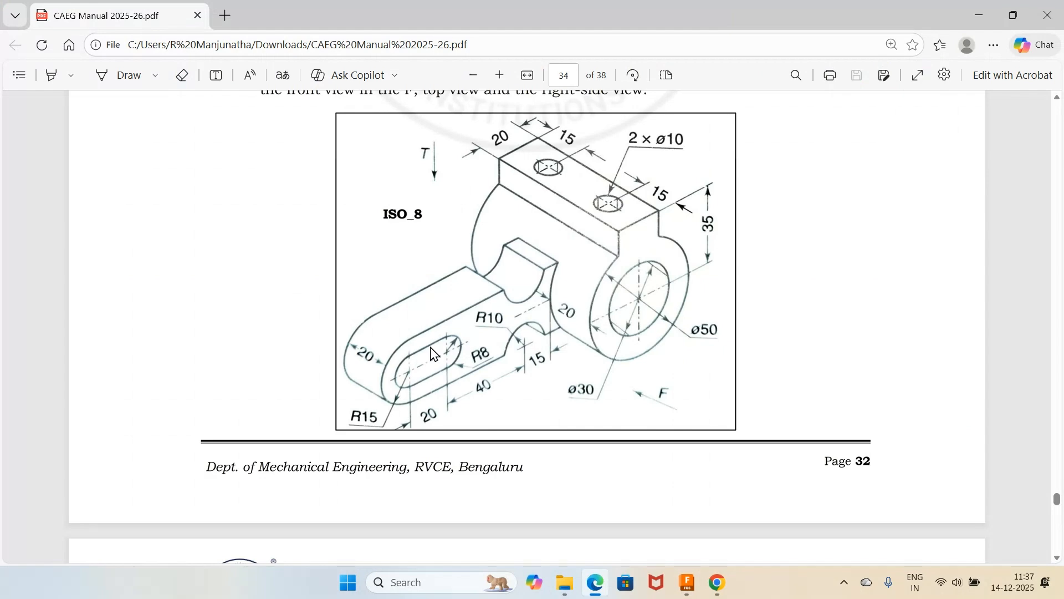
key(alt+Tab)
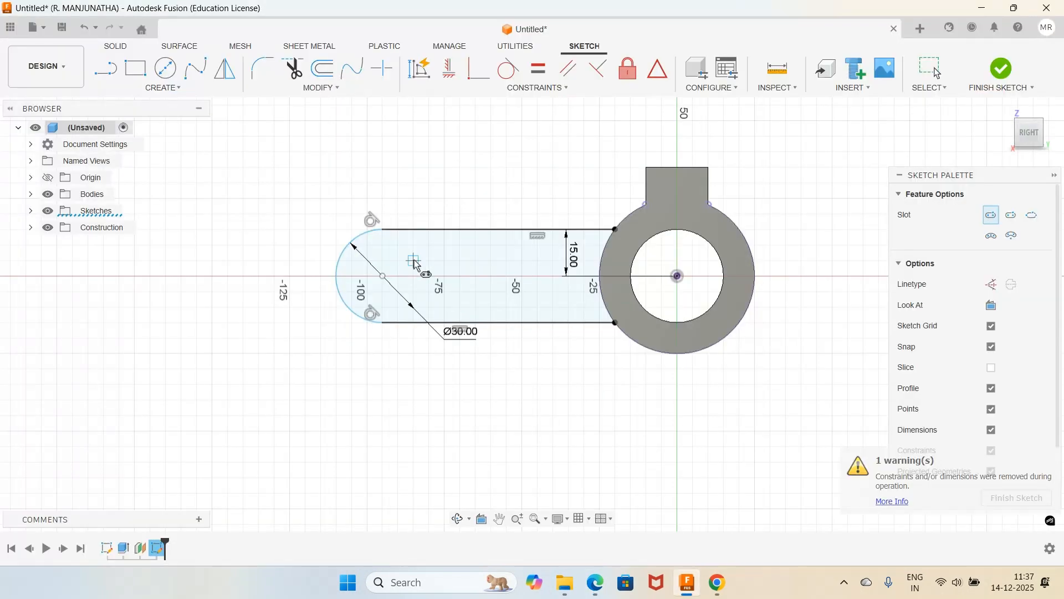
click(396, 260)
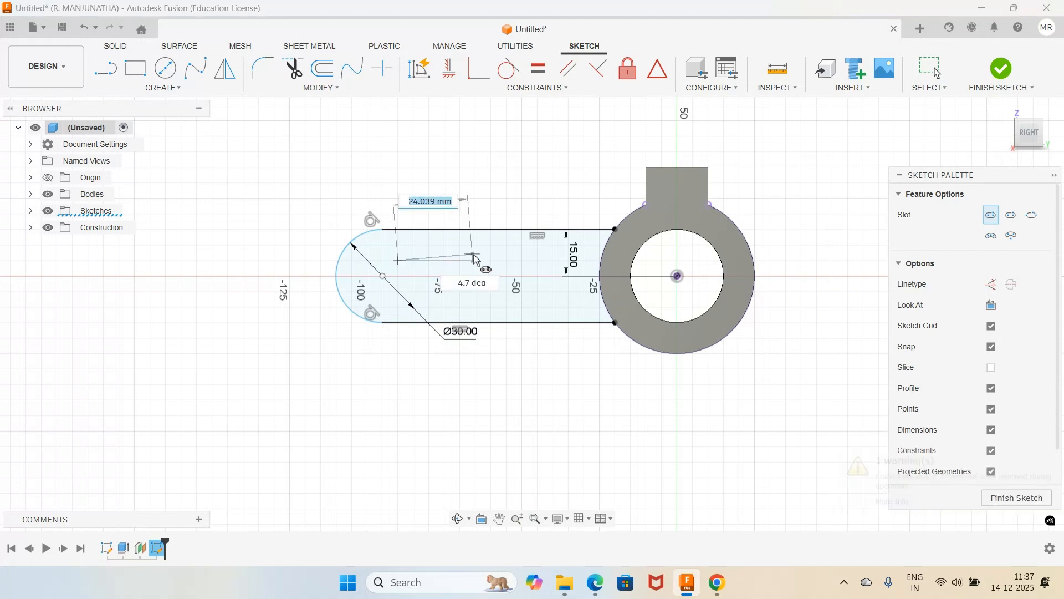
click(482, 260)
click(477, 276)
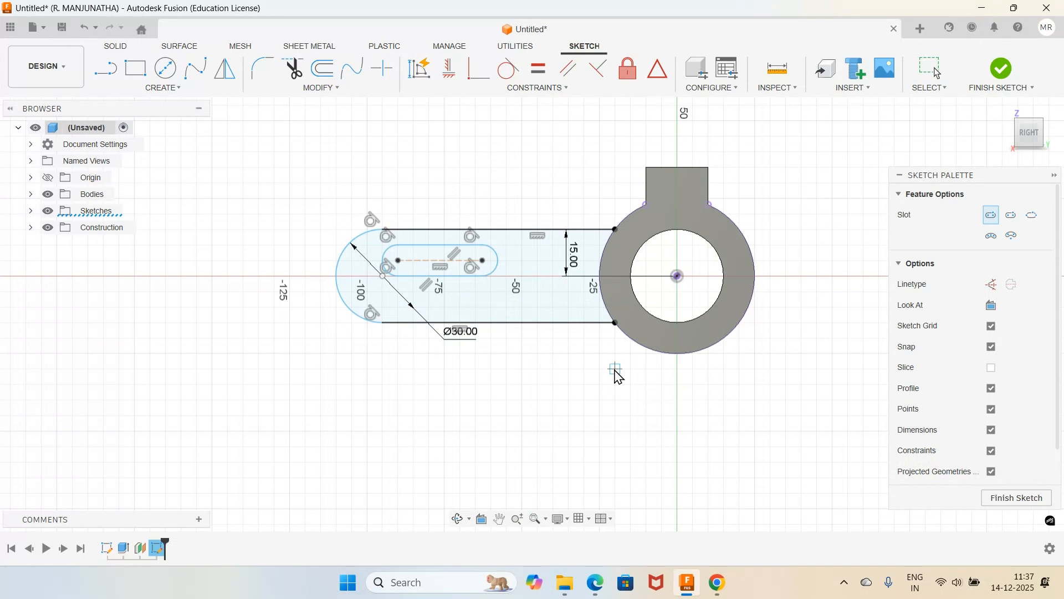
key(Escape)
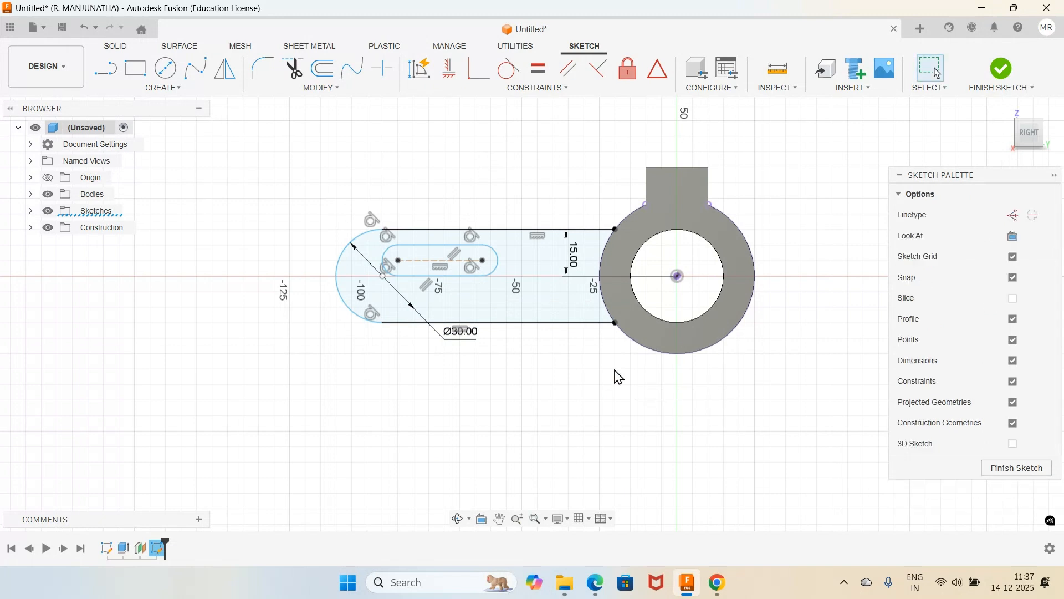
key(ctrl+z)
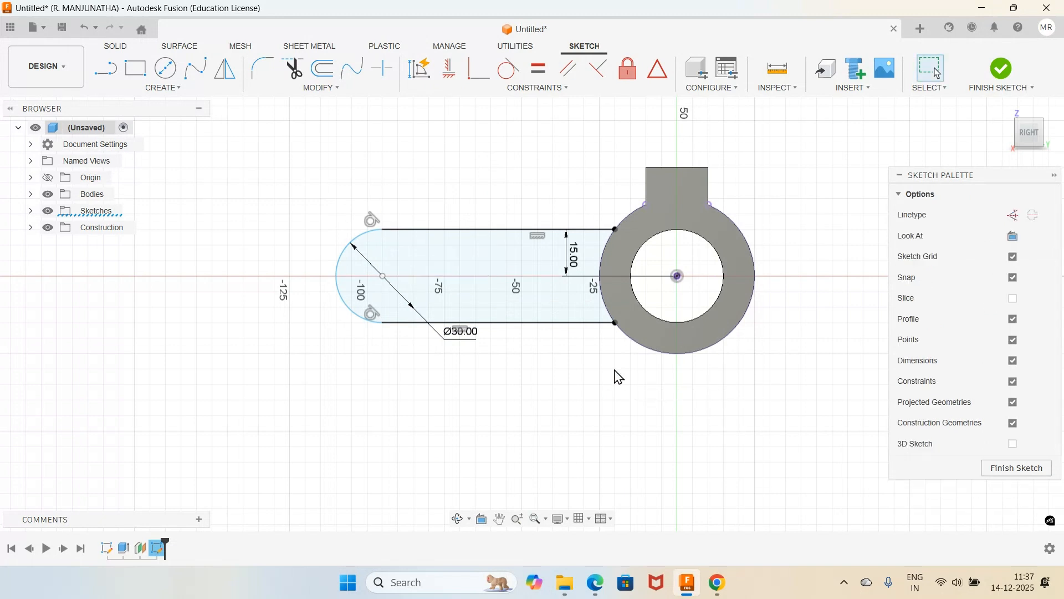
Step: Draw a center-to-center slot inside the arm, centres about 25 mm apart, and make its outer end concentric with the arm's rounded end
click(183, 90)
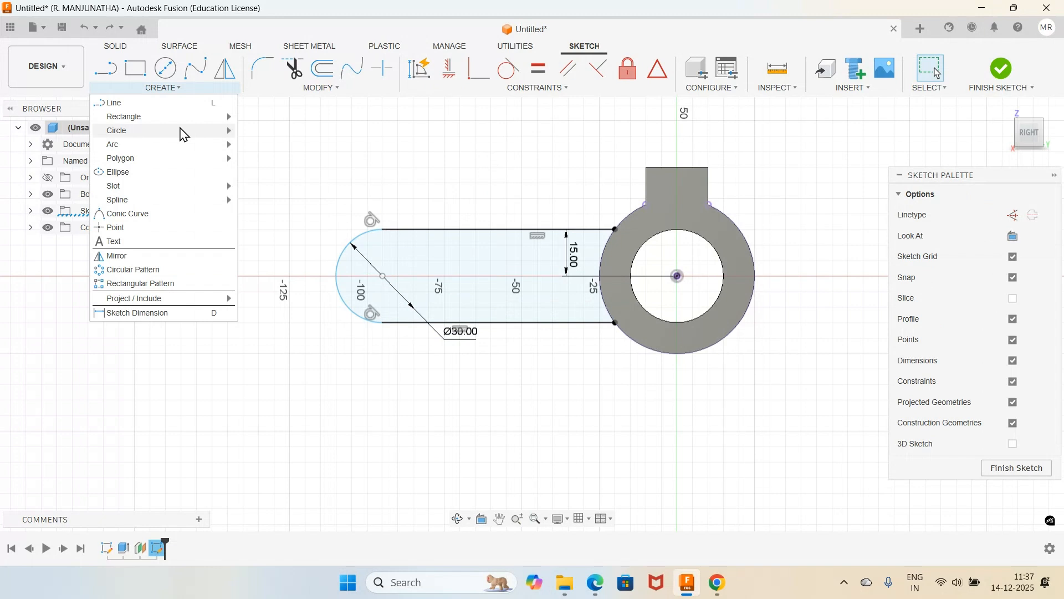
mouse_move(166, 186)
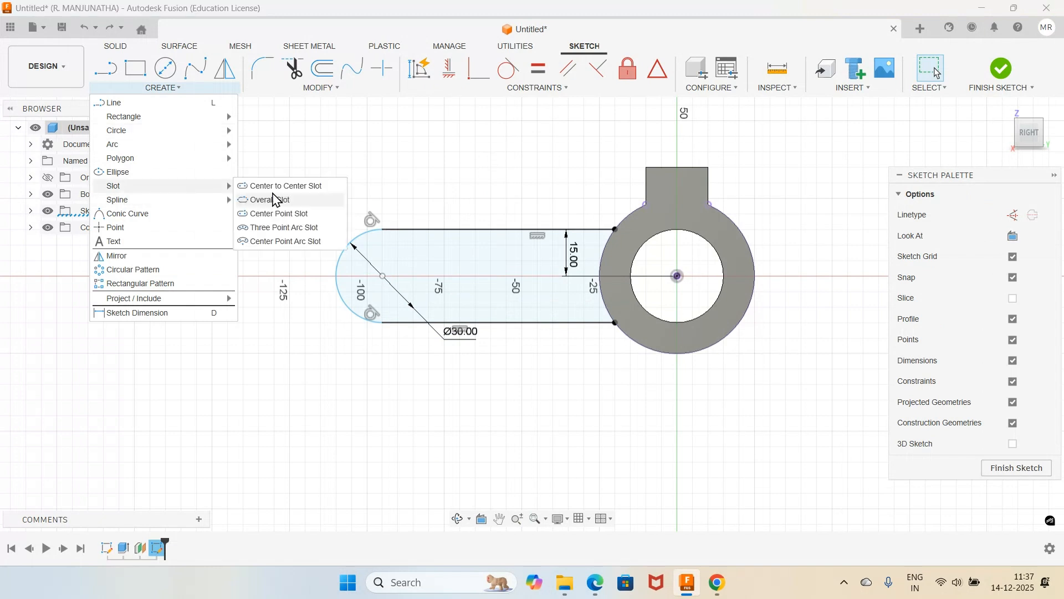
click(266, 186)
click(398, 260)
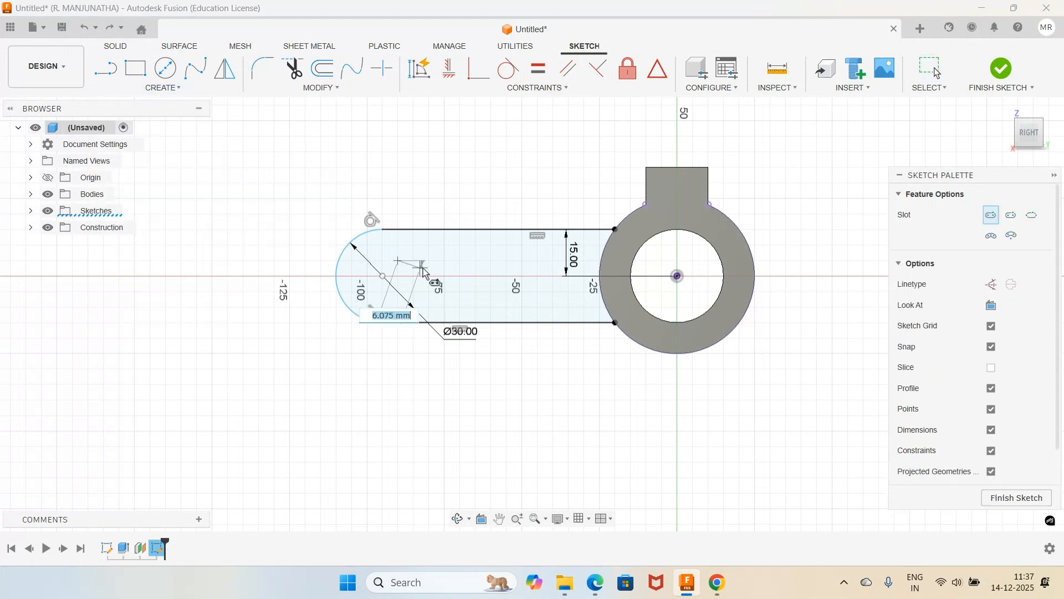
click(475, 271)
click(475, 287)
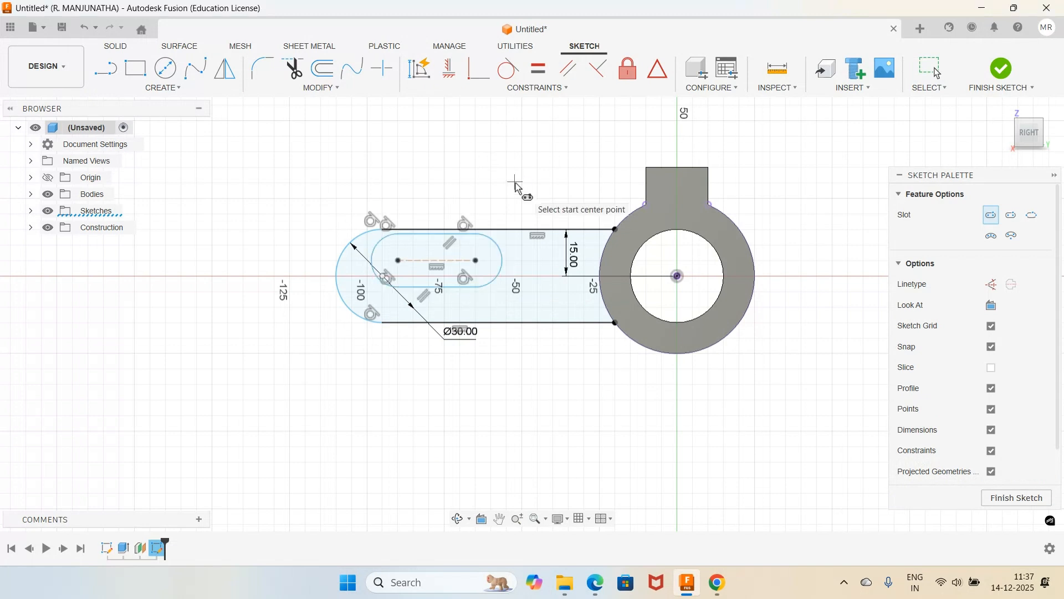
click(566, 88)
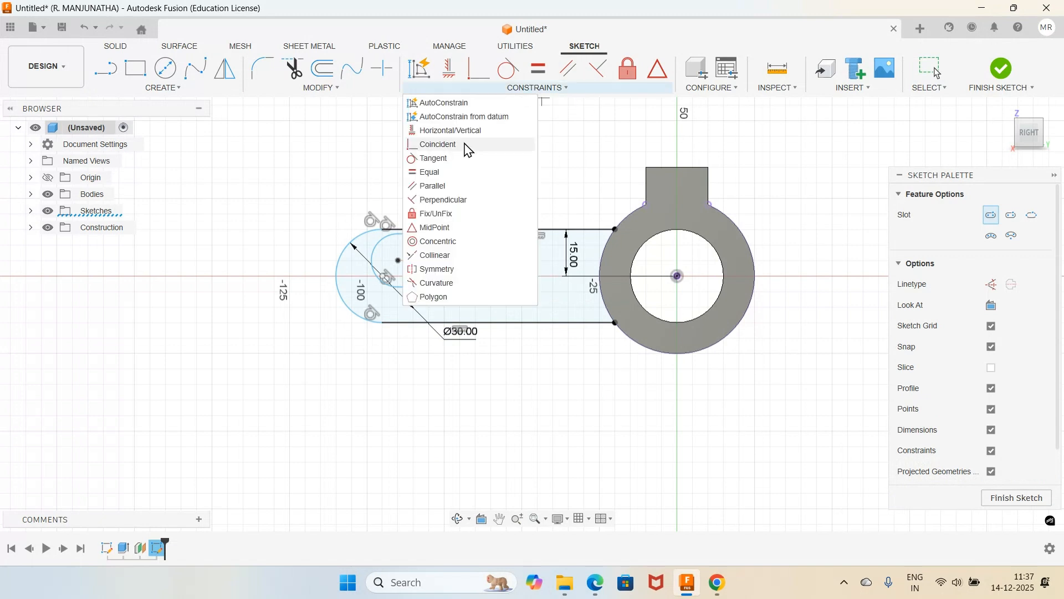
click(441, 242)
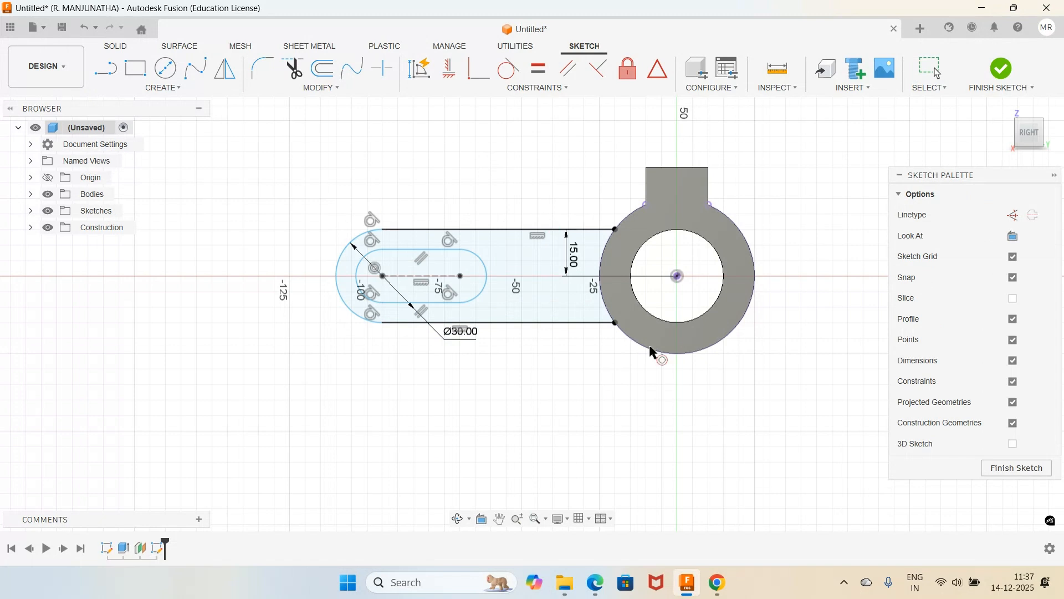
Step: Check the slot's end radius in the CAEG Manual drawing and dimension the slot's outer arc with a radius of 8 mm
click(592, 589)
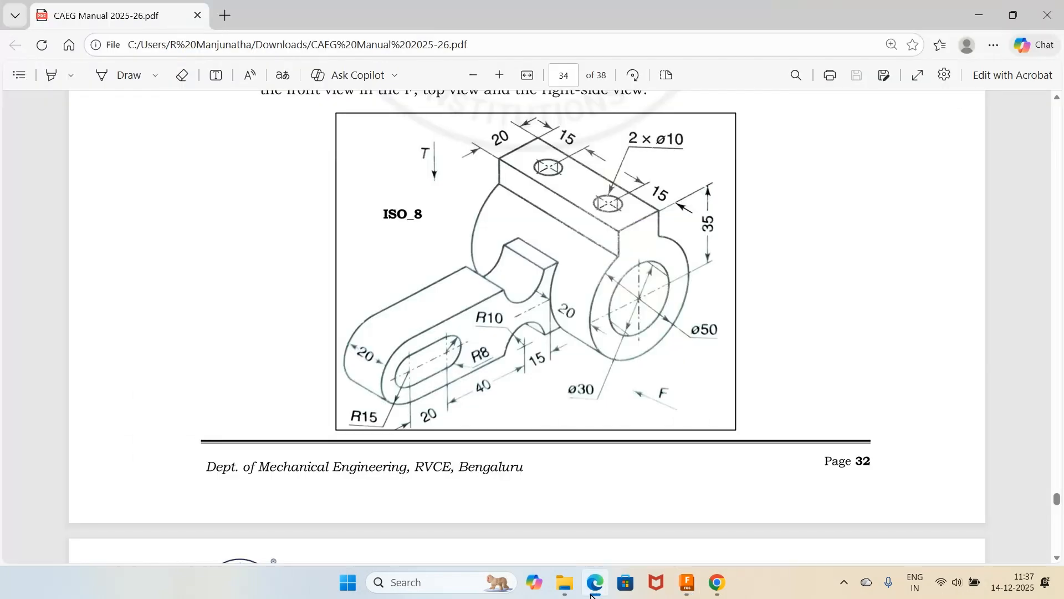
click(592, 589)
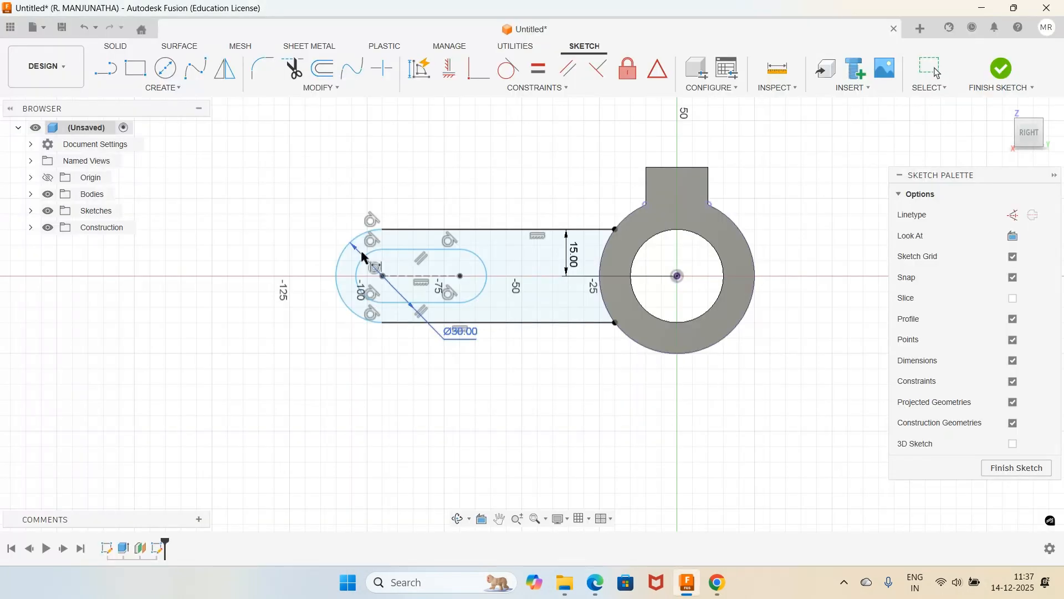
click(362, 256)
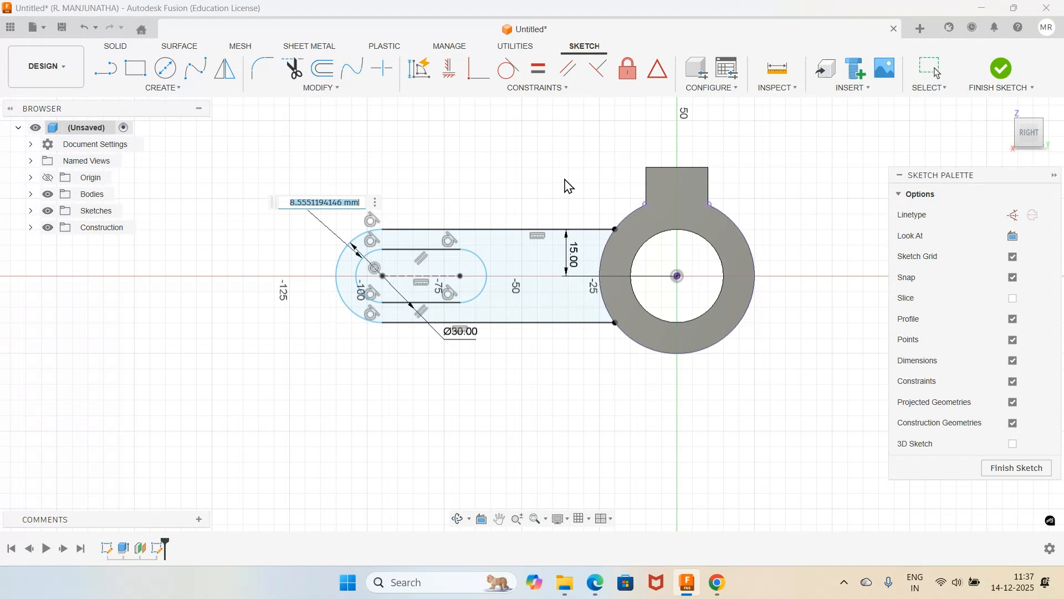
text(8)
key(Return)
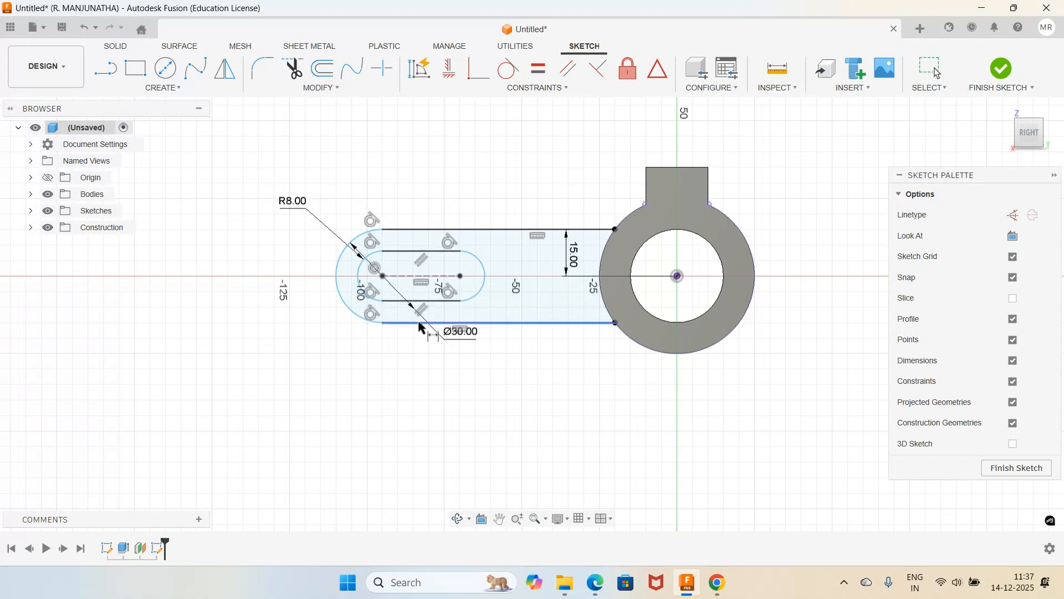
Step: Dimension the slot's centre-to-centre length and set it to 20 mm, checking the value against the manual drawing
click(413, 279)
click(427, 373)
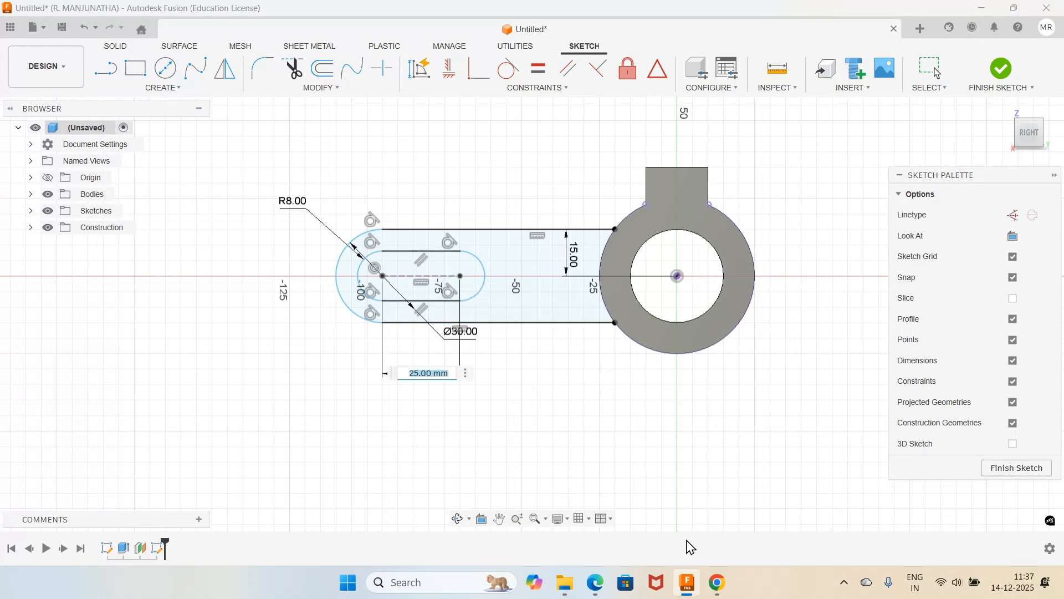
click(596, 583)
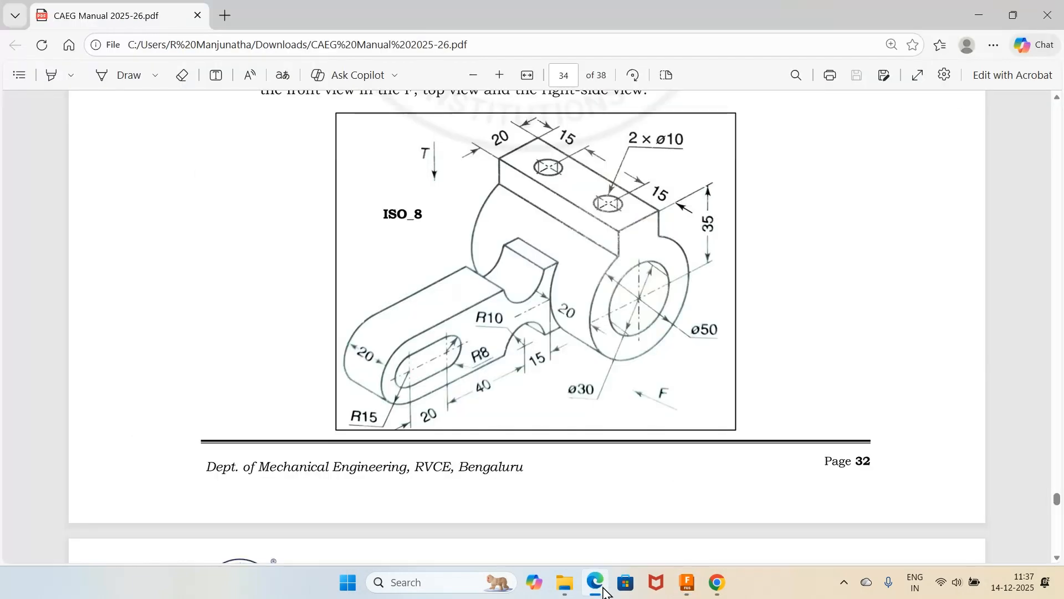
click(602, 587)
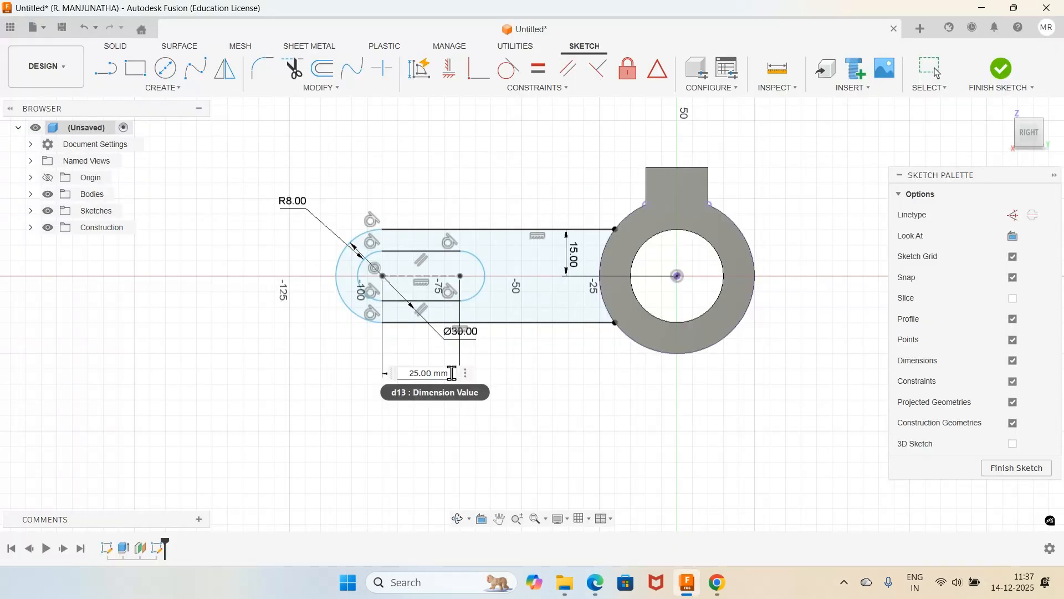
drag(451, 373, 393, 366)
text(20)
key(Return)
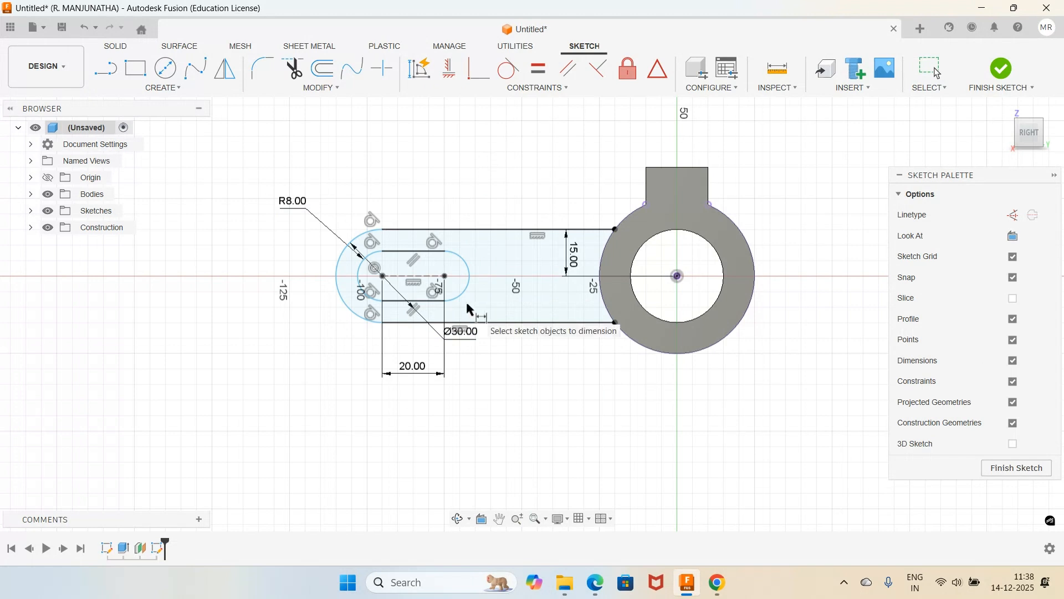
Step: Try to apply a horizontal constraint between the slot's two centre points
scroll(489, 269, up, 2)
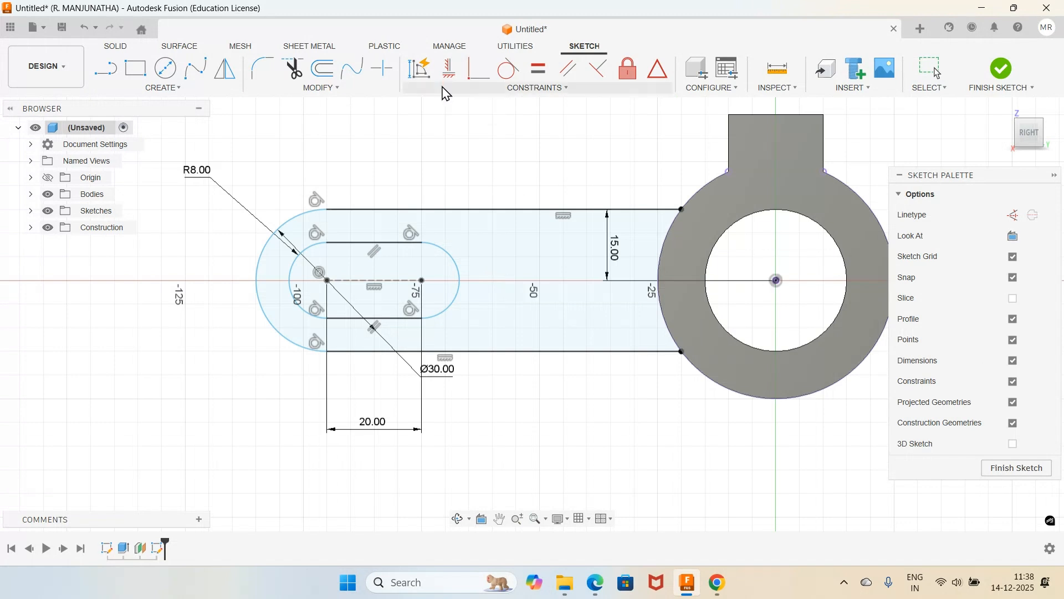
click(449, 67)
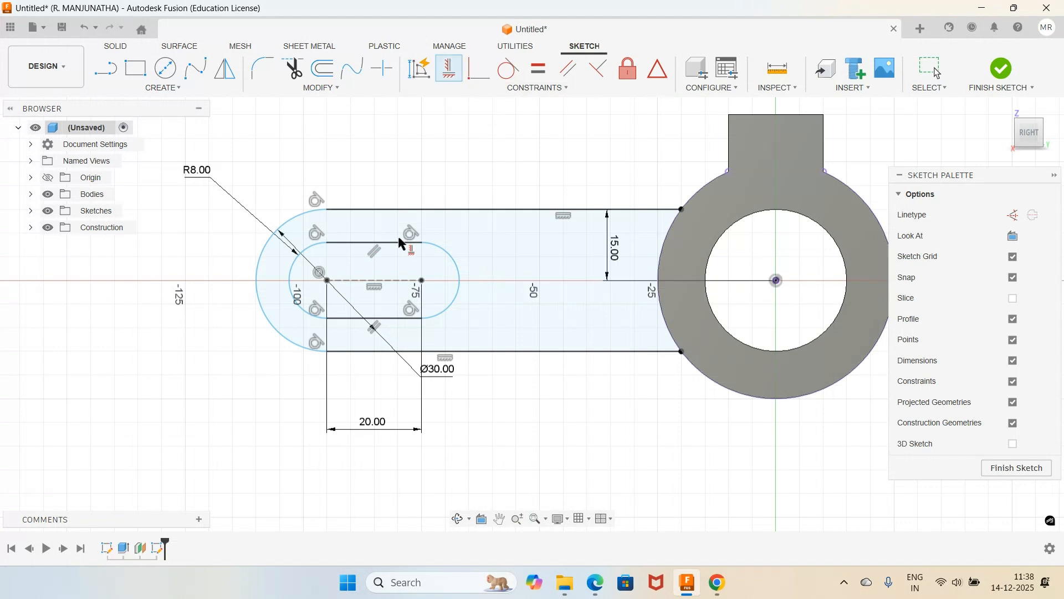
click(328, 282)
click(423, 281)
click(594, 582)
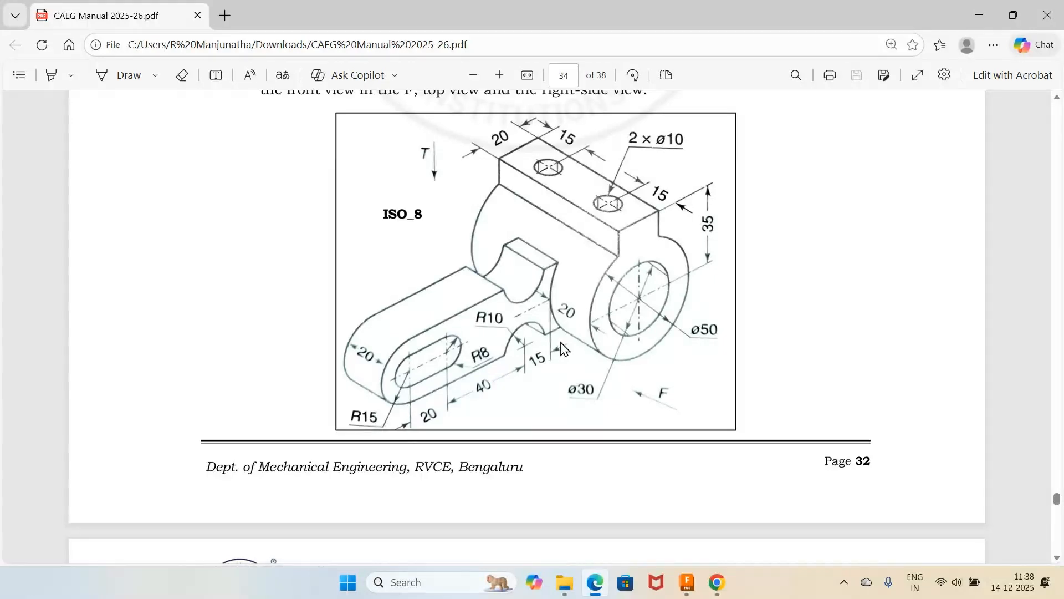
mouse_move(687, 585)
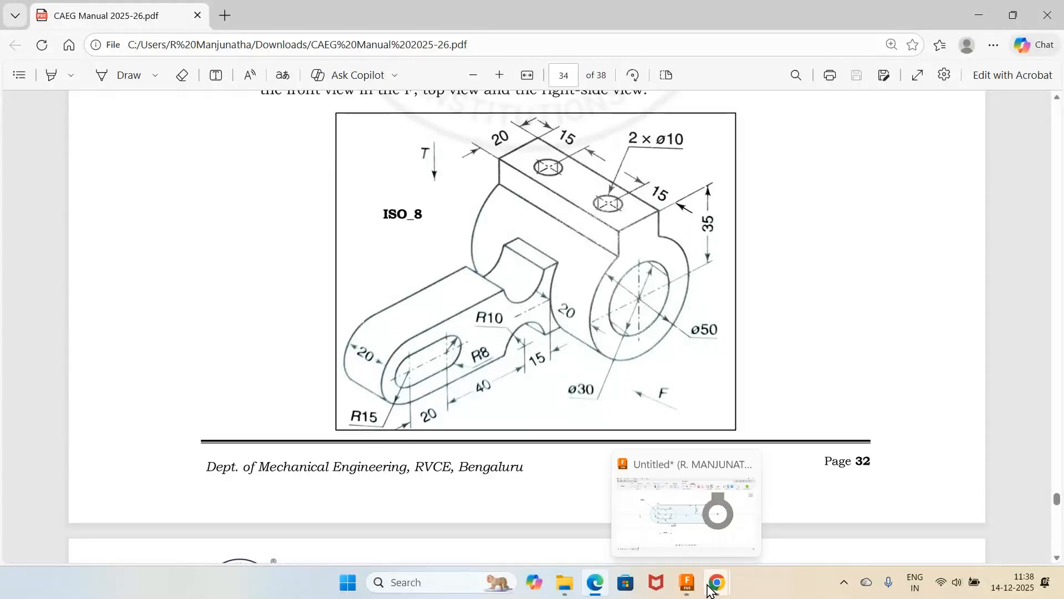
click(685, 510)
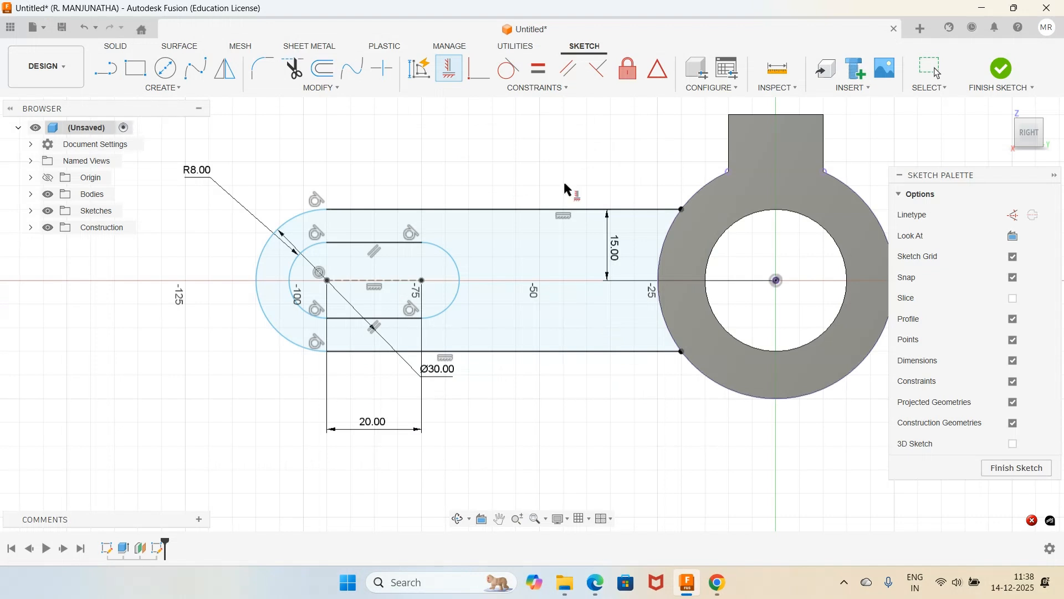
key(Escape)
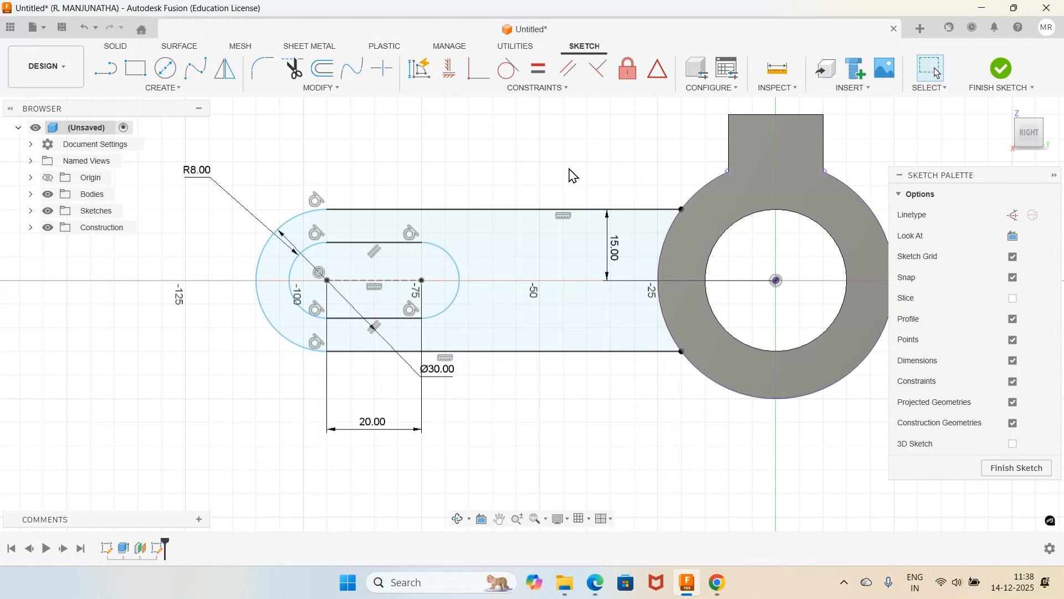
Step: Draw a free circle just above the arm's upper line, between the slot and the ring
key(c)
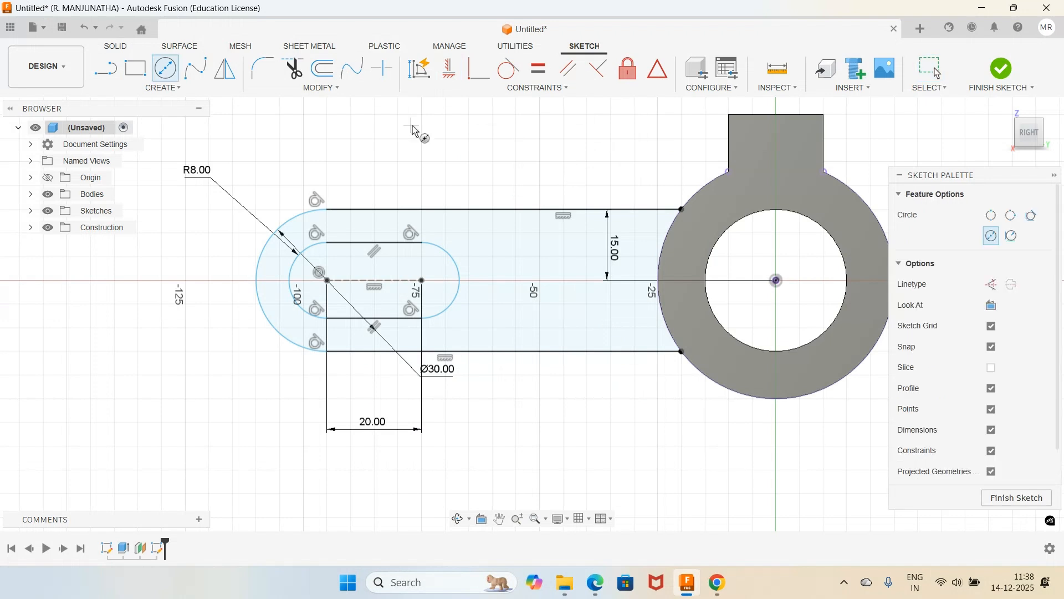
click(551, 165)
click(530, 192)
key(Escape)
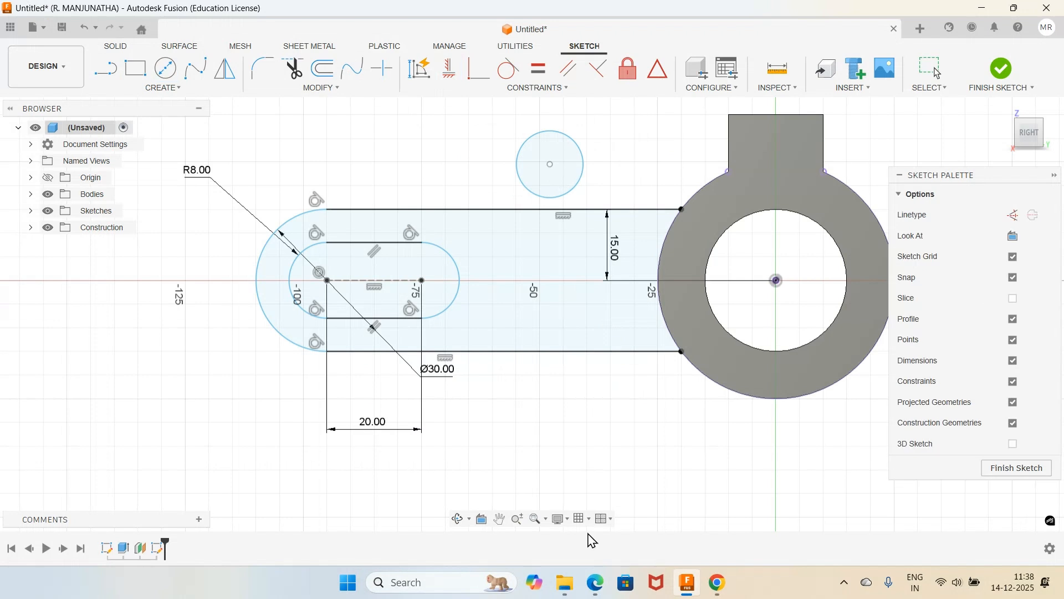
Step: Check the R10 cutout in the manual drawing and dimension the new circle with a diameter of 20 mm
click(596, 583)
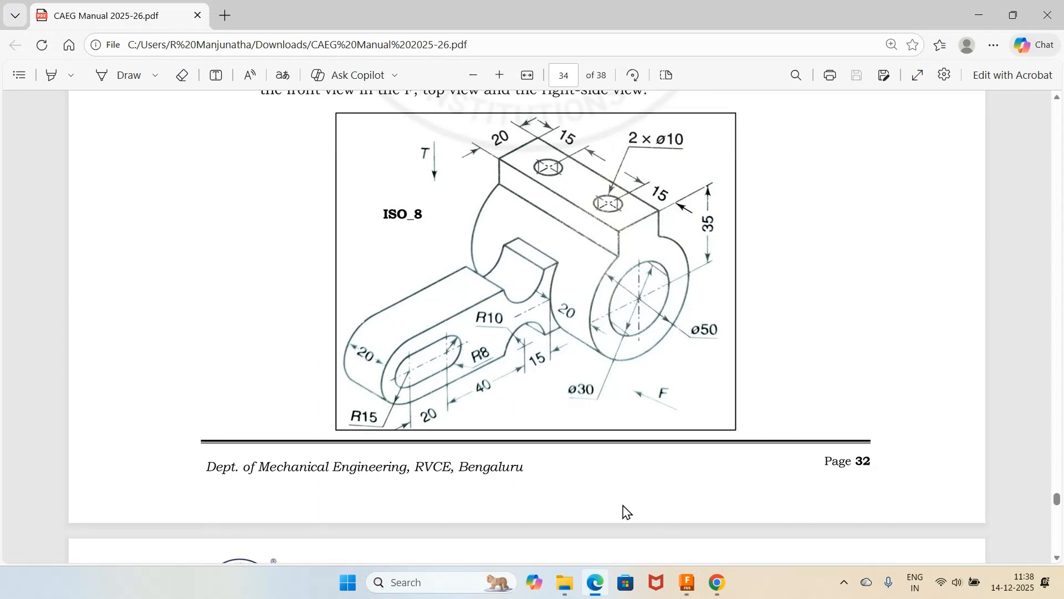
key(alt+Tab)
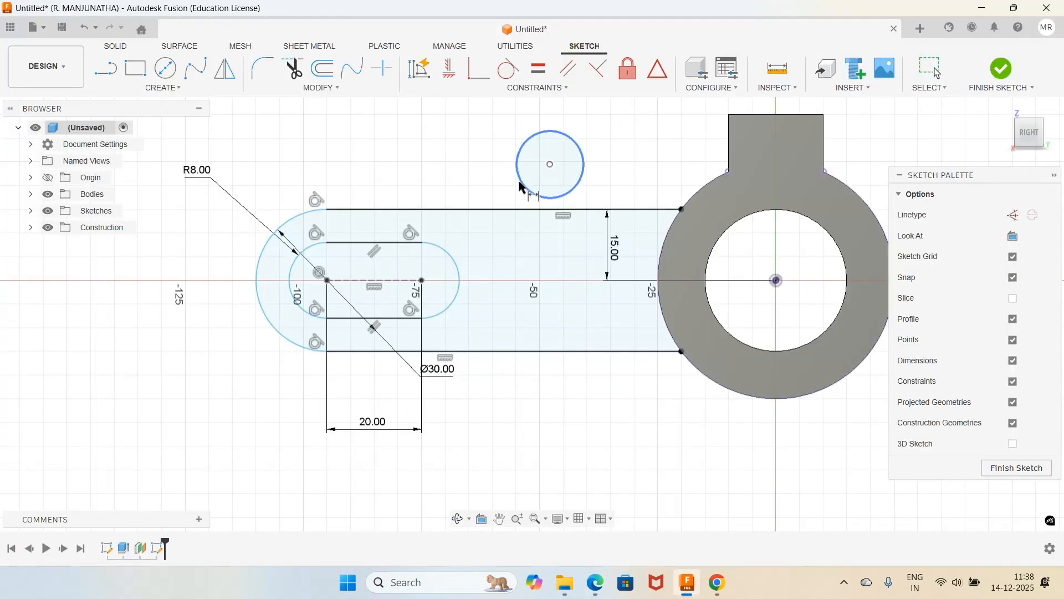
click(519, 187)
click(468, 168)
text(1)
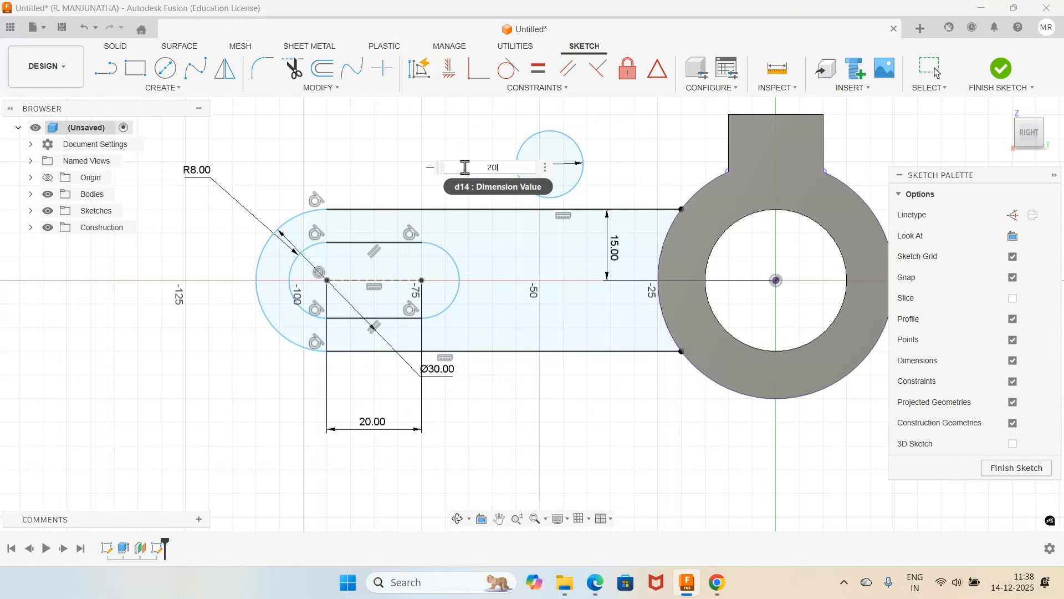
text(0)
key(Return)
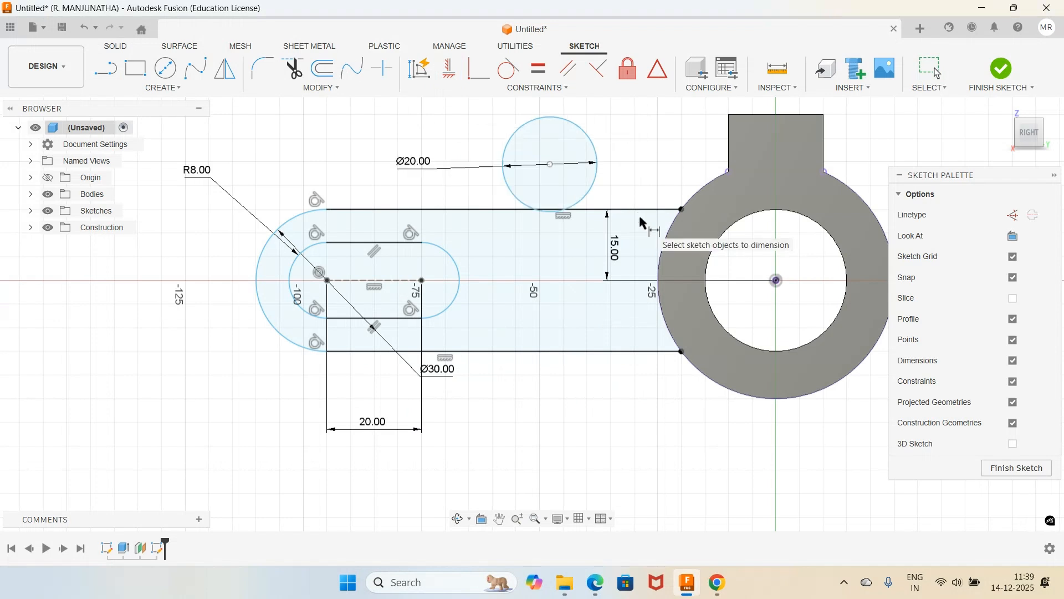
Step: Check the cutout's location in the manual drawing and move the 20 mm circle down into the arm, between the slot and the ring
click(602, 591)
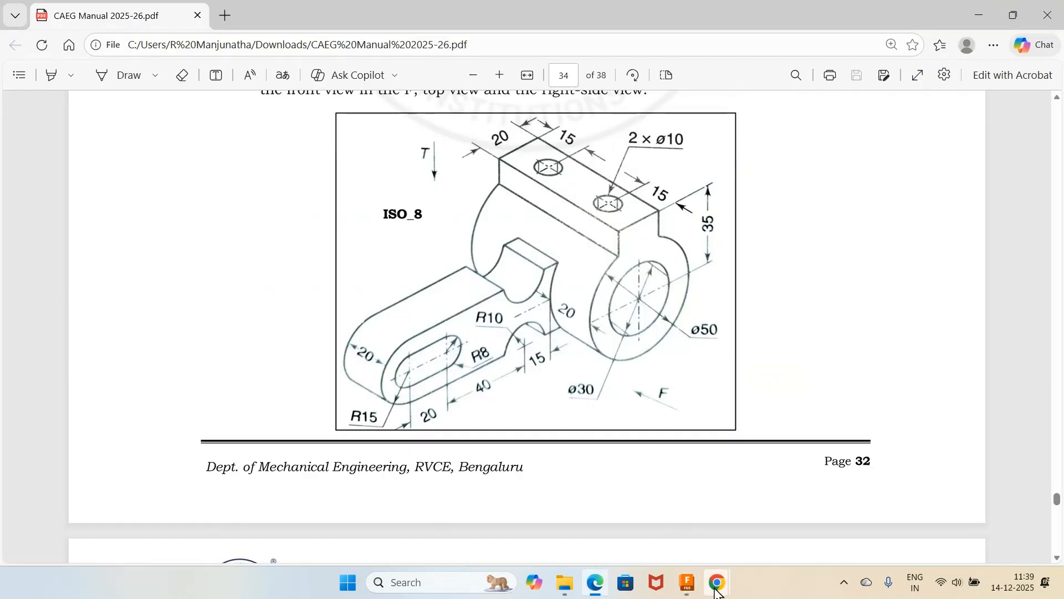
click(687, 583)
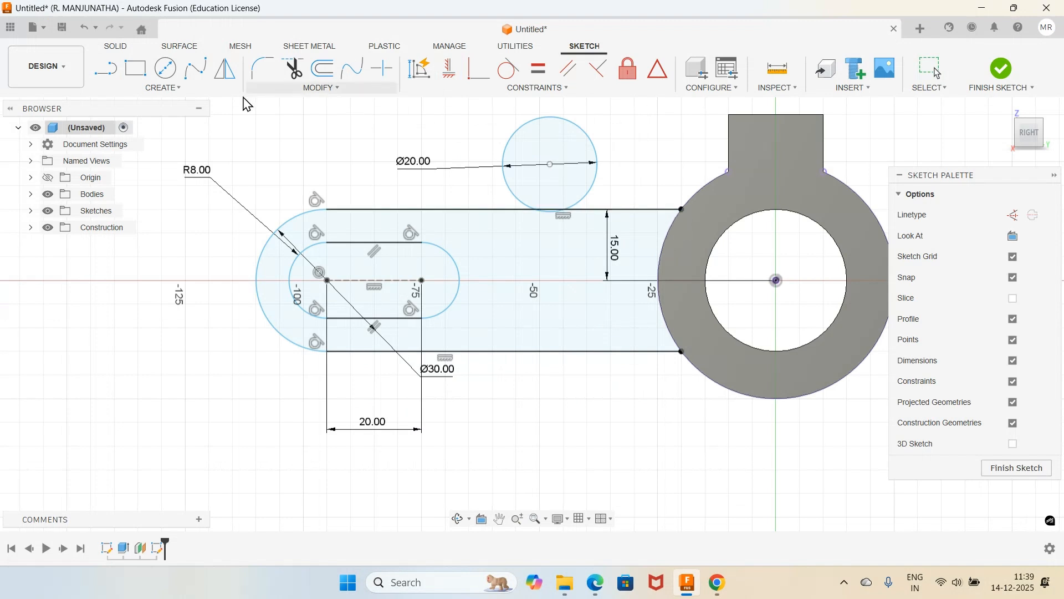
click(931, 69)
drag(595, 195, 603, 294)
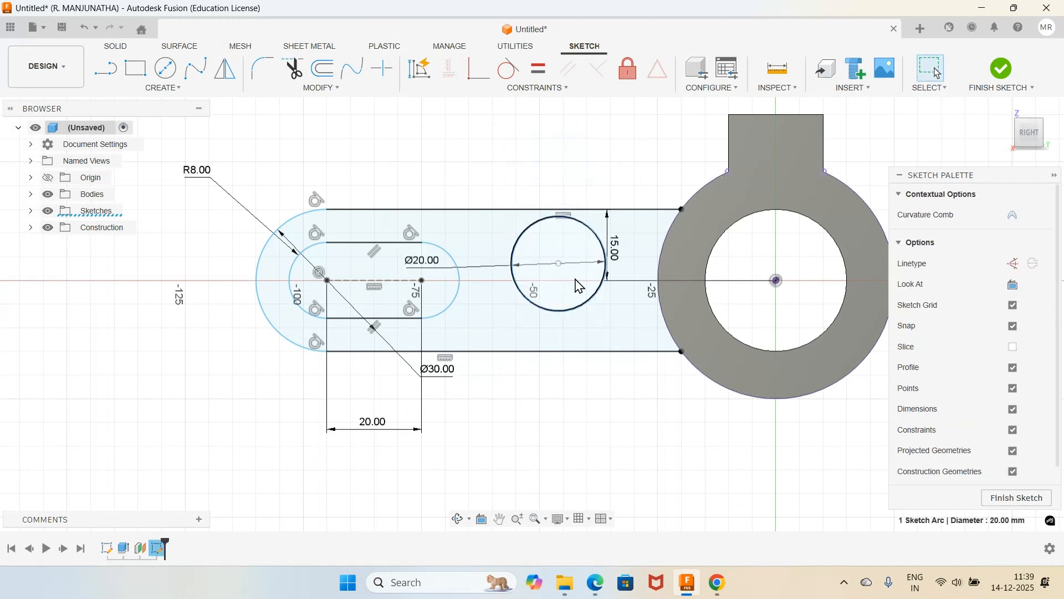
Step: Check the cutout's location in the manual drawing and dimension the 20 mm circle's centre 40 mm horizontally from the ring's centre
click(475, 72)
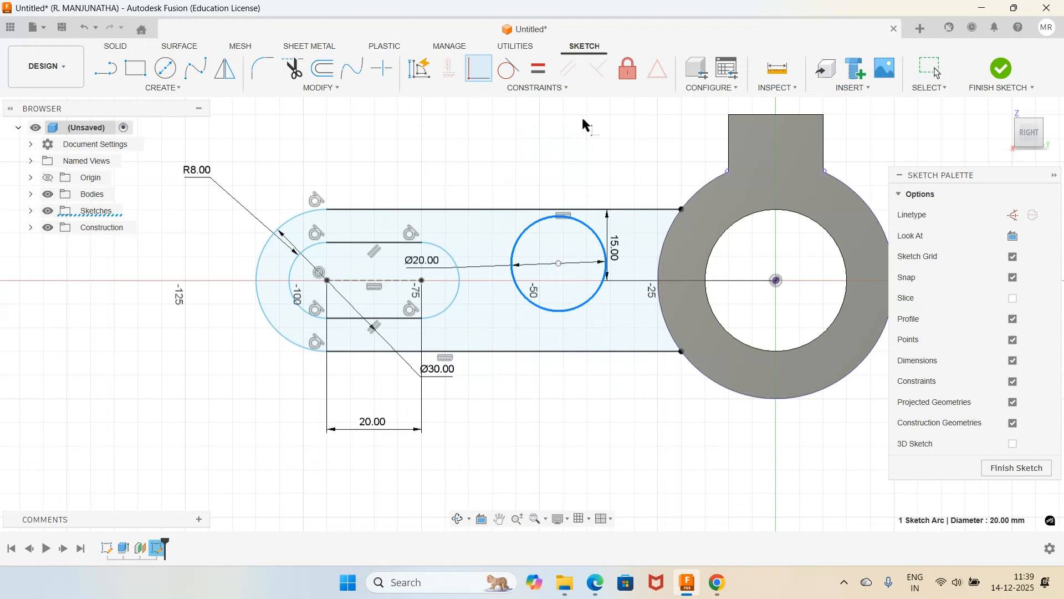
key(d)
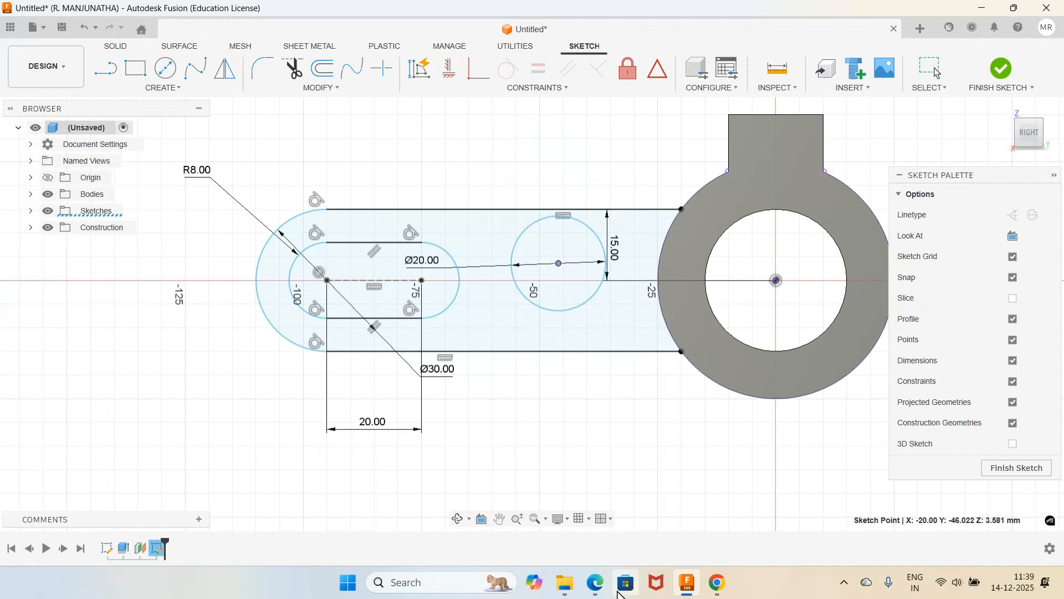
click(598, 588)
click(597, 586)
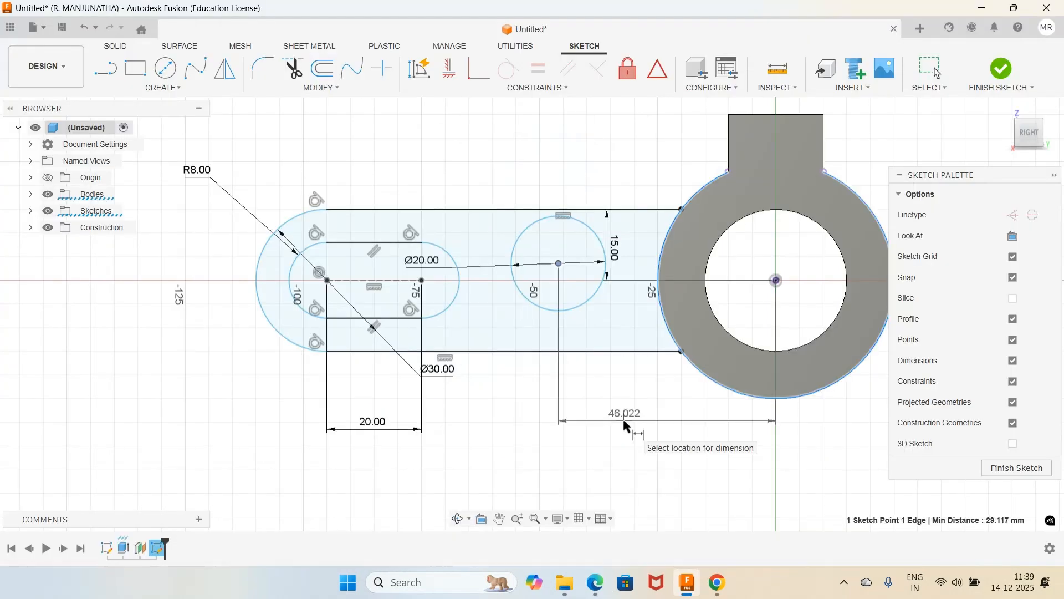
click(625, 423)
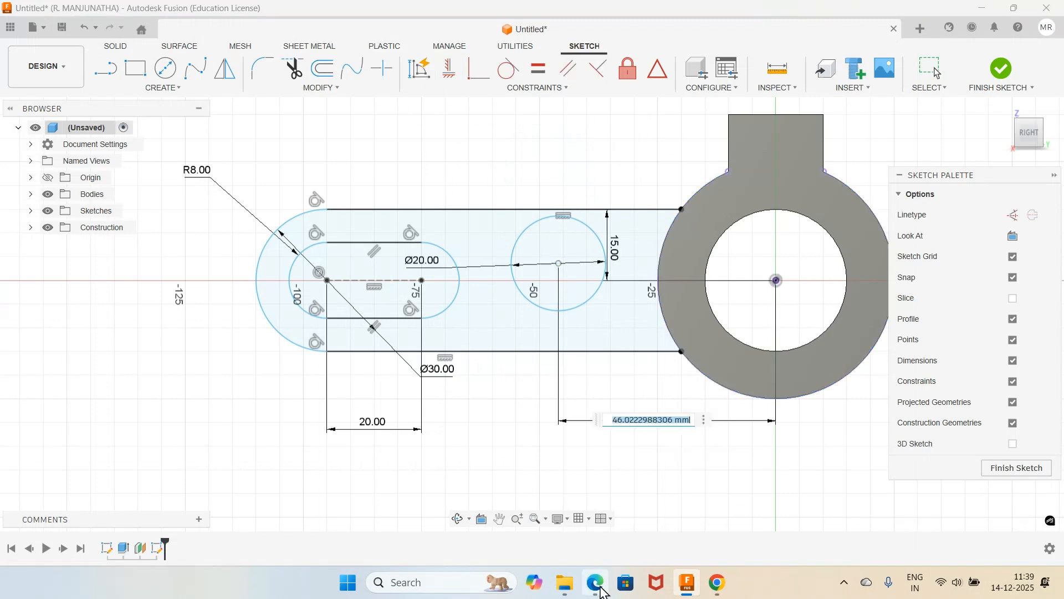
click(596, 583)
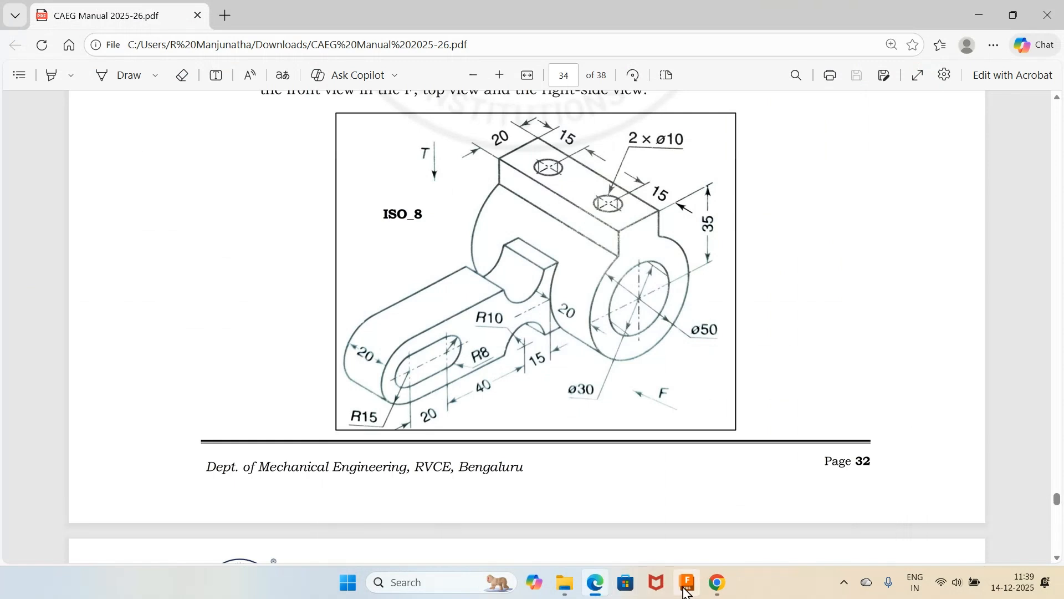
mouse_move(687, 591)
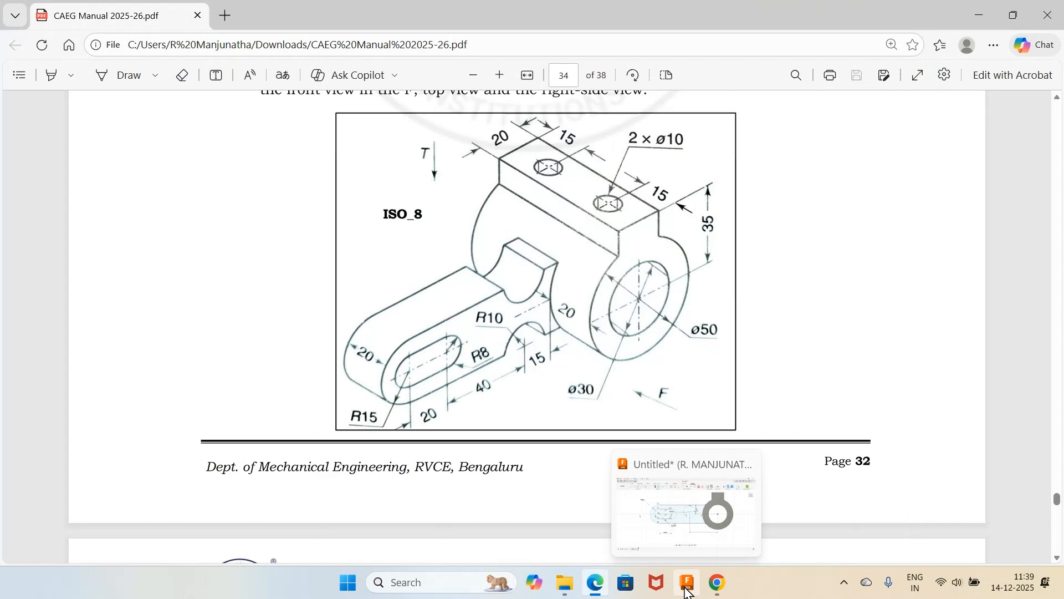
click(687, 589)
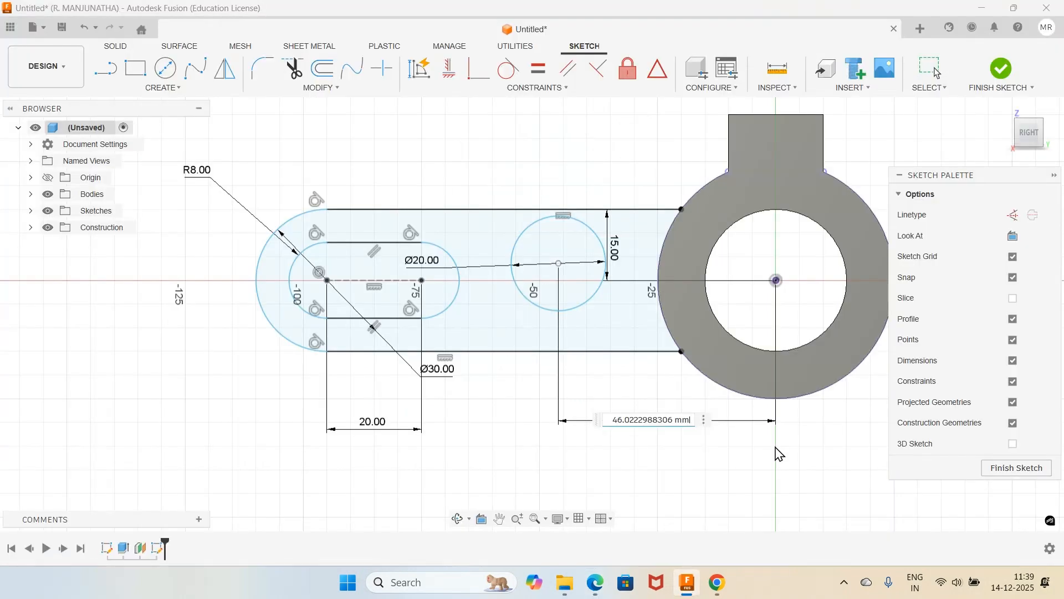
text(40)
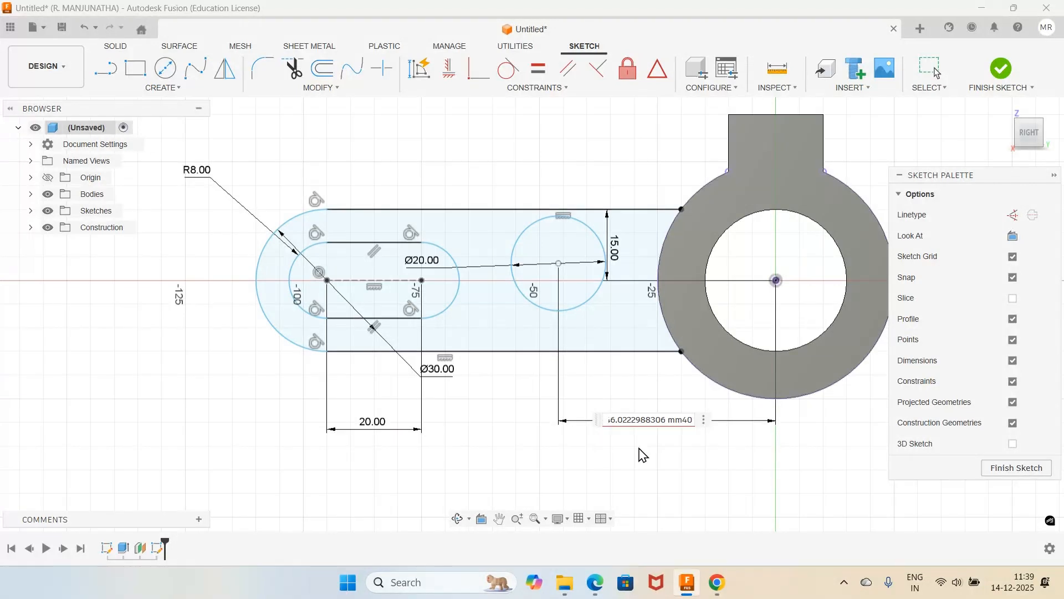
drag(668, 419, 574, 424)
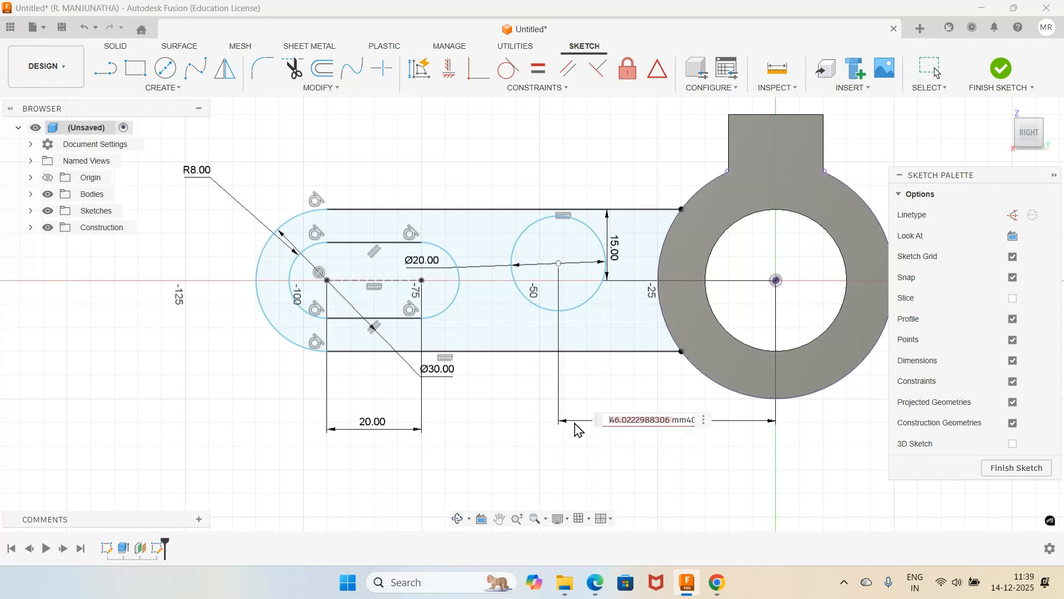
text(40)
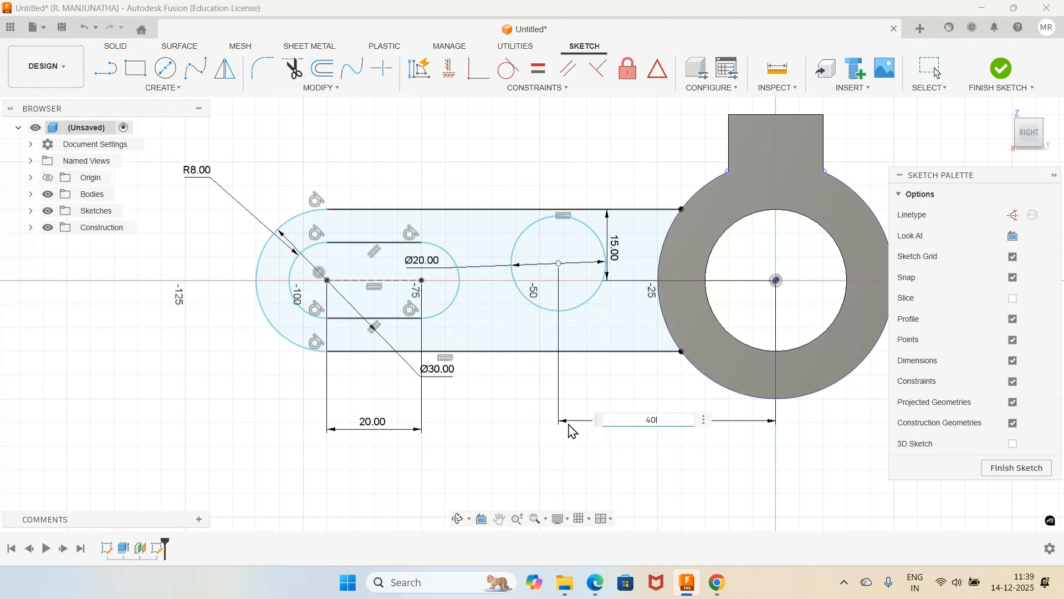
key(Return)
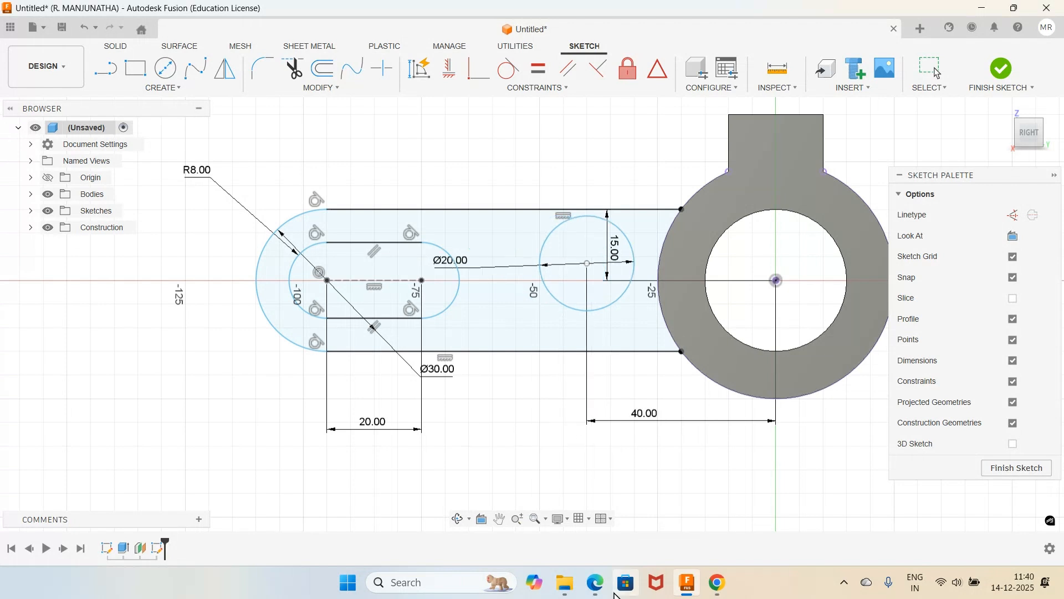
Step: Check the R10 cutout in the manual drawing and move the 20 mm circle up across the arm's upper line
mouse_move(597, 595)
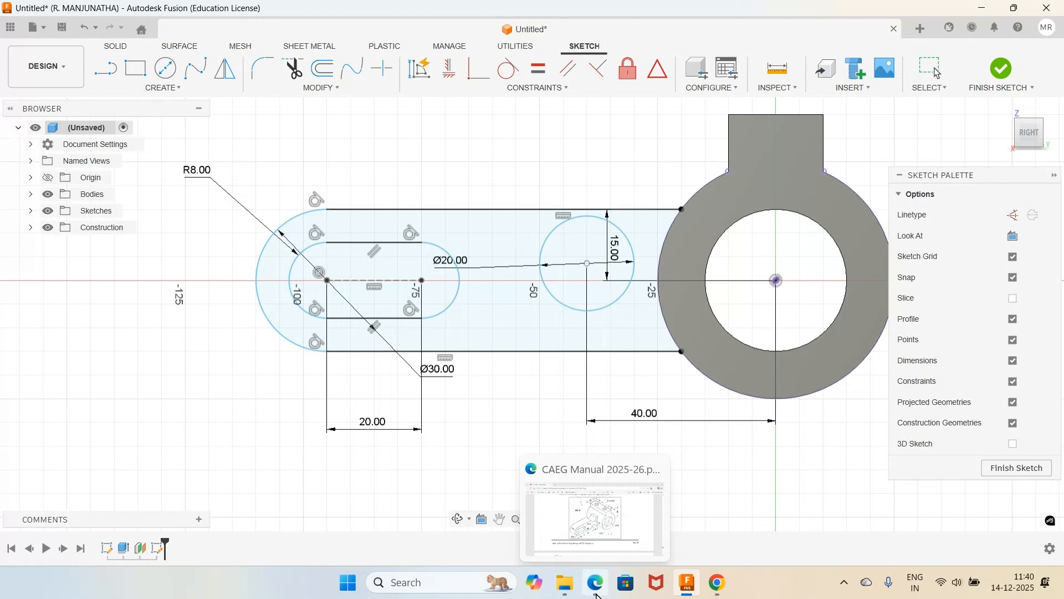
click(597, 592)
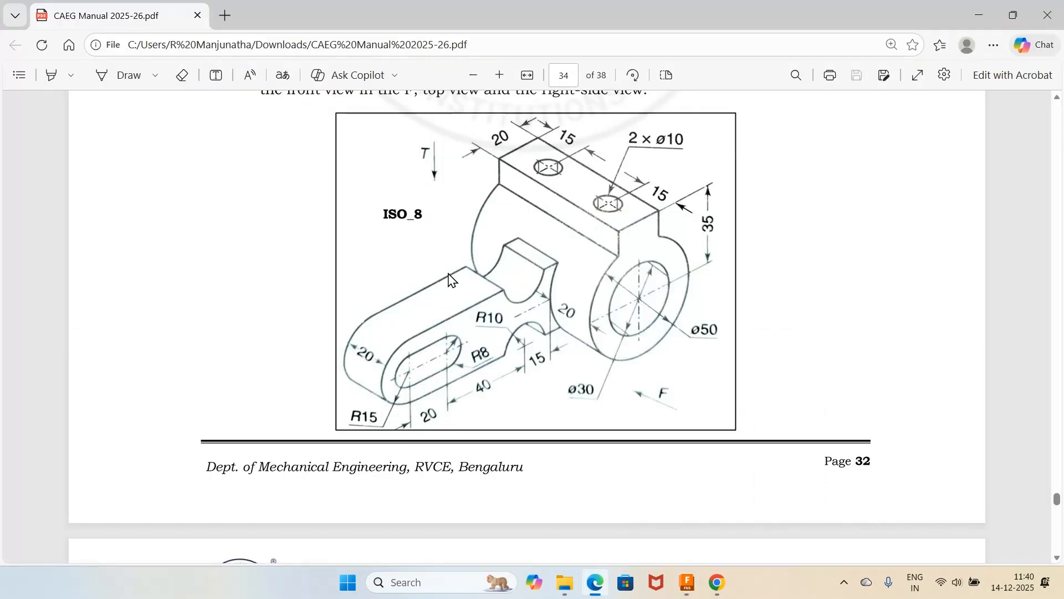
click(686, 582)
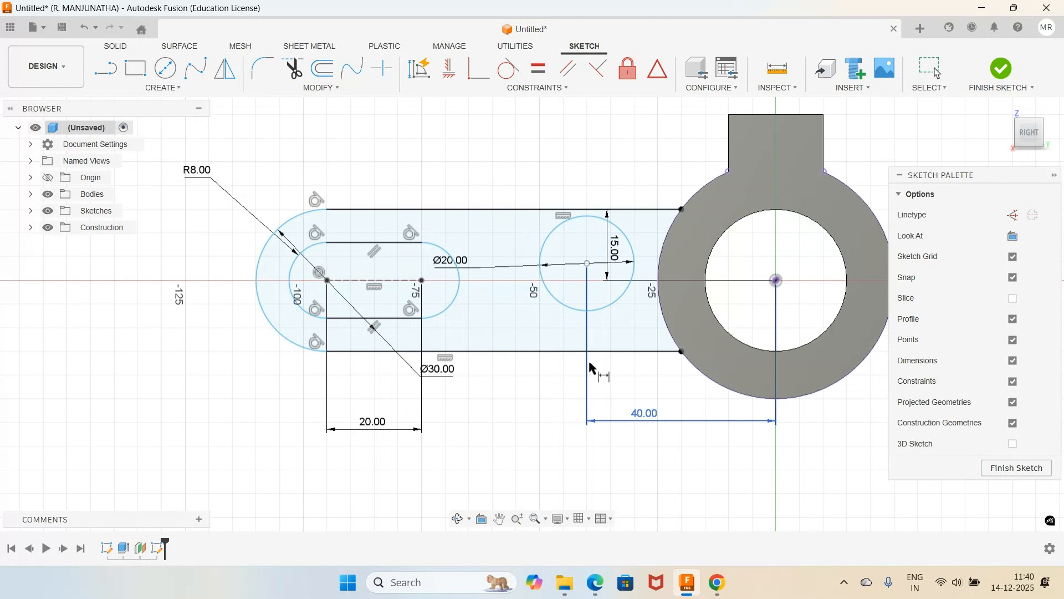
click(931, 67)
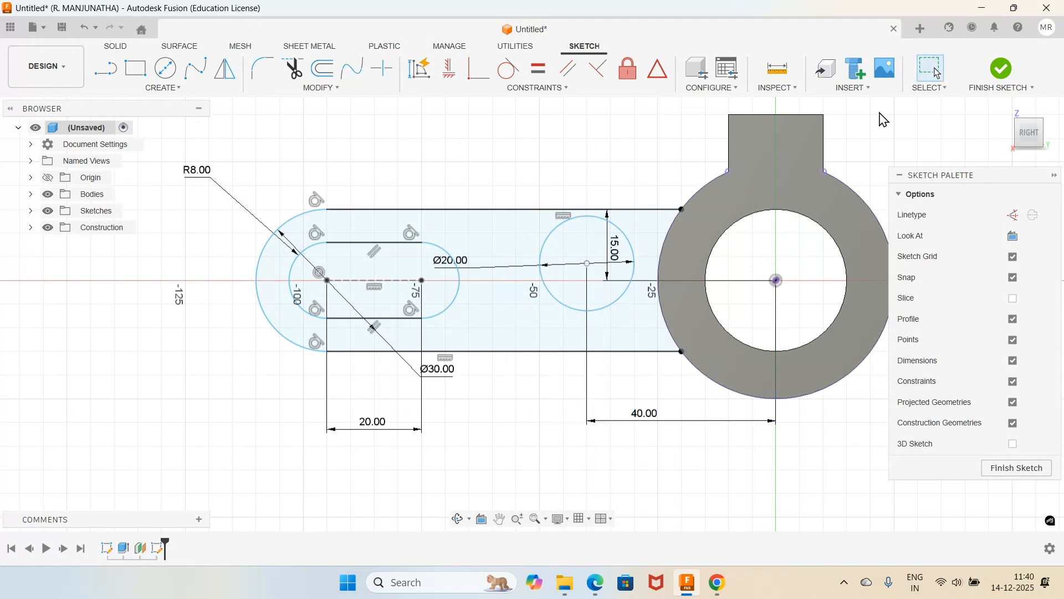
click(606, 307)
drag(606, 307, 607, 251)
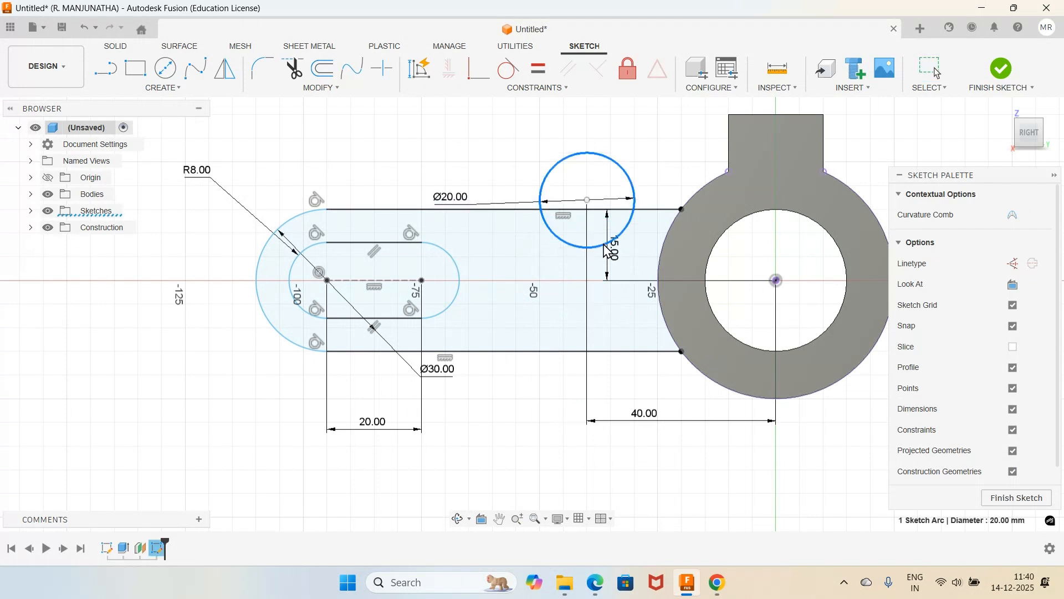
Step: Constrain the 20 mm circle's centre to be coincident with the arm's upper line
click(474, 77)
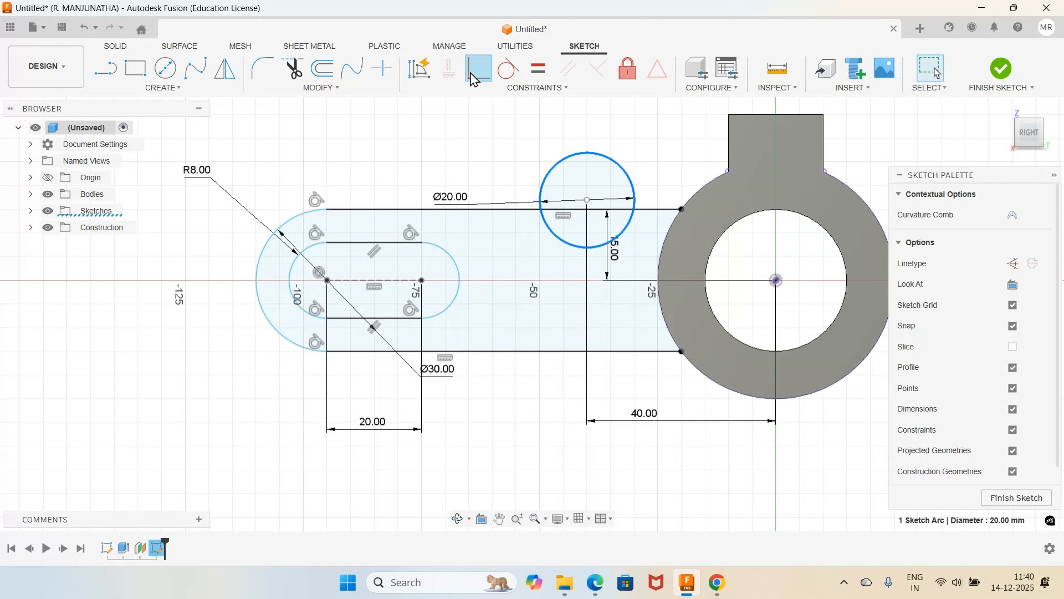
click(474, 76)
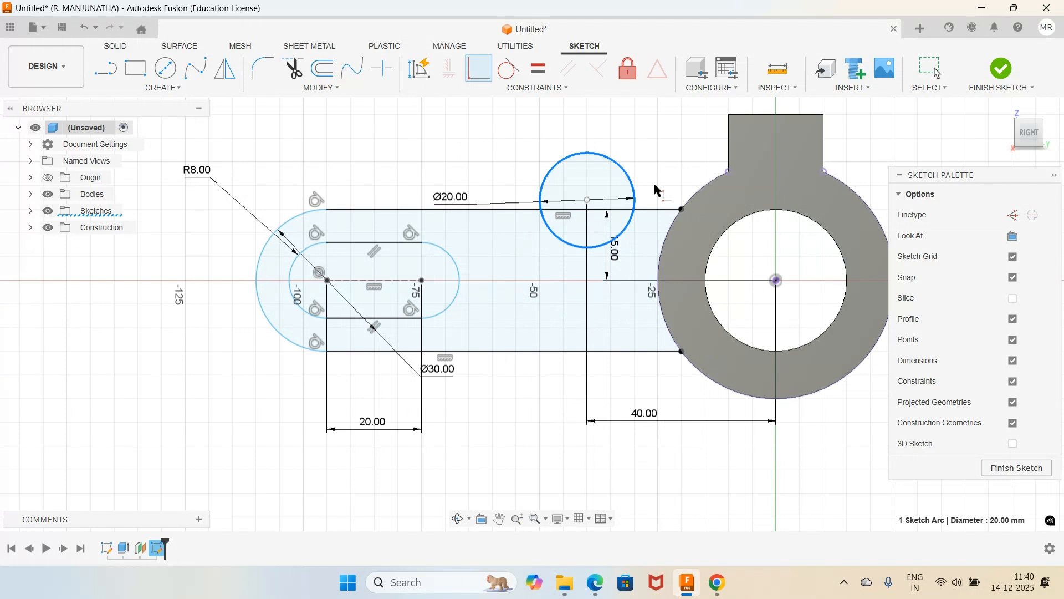
scroll(654, 182, up, 5)
click(566, 89)
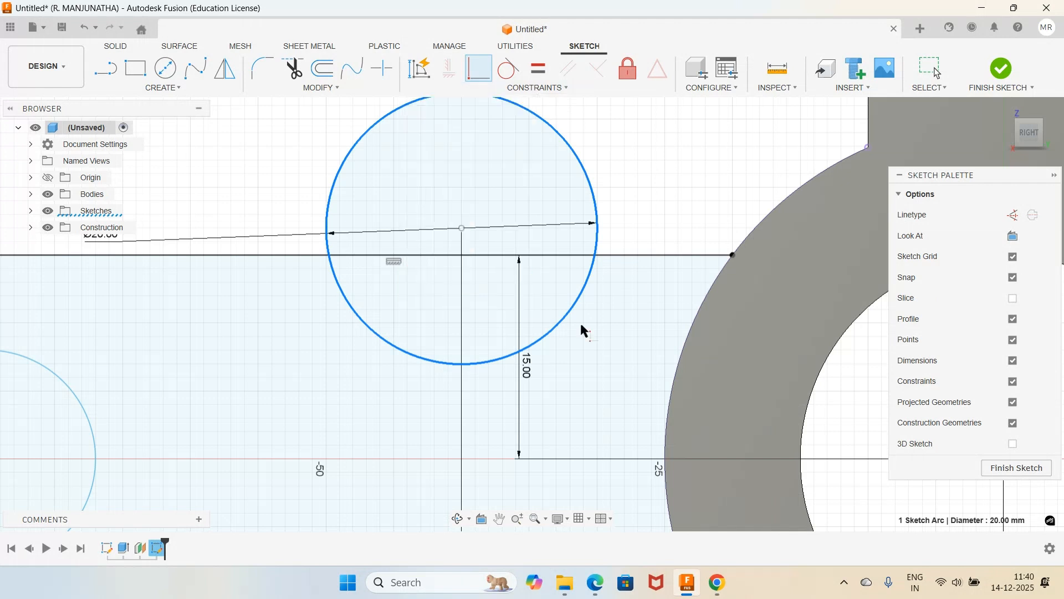
key(ctrl+z)
scroll(652, 231, down, 2)
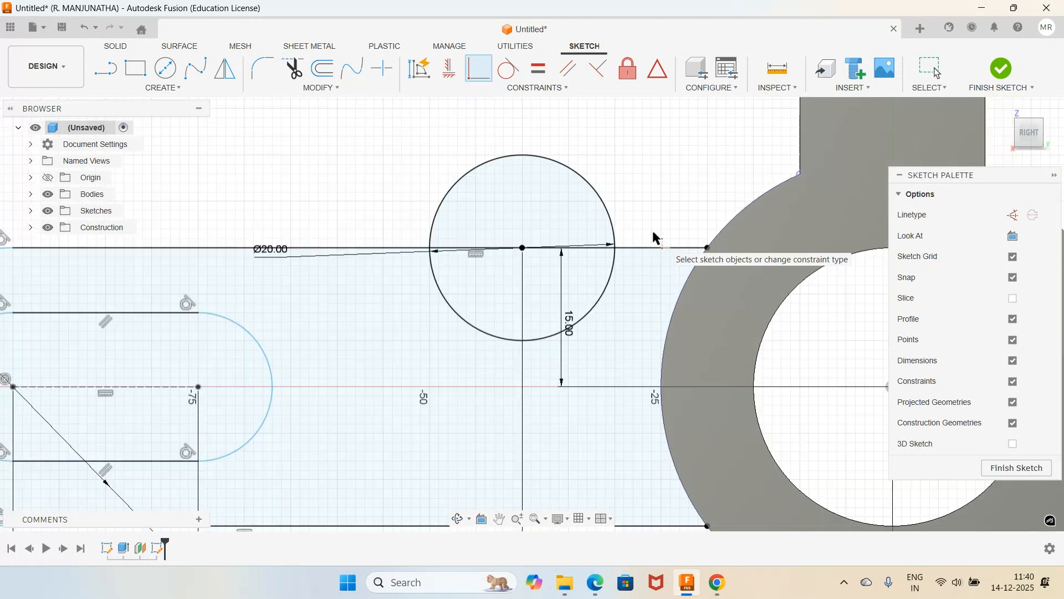
scroll(654, 233, down, 3)
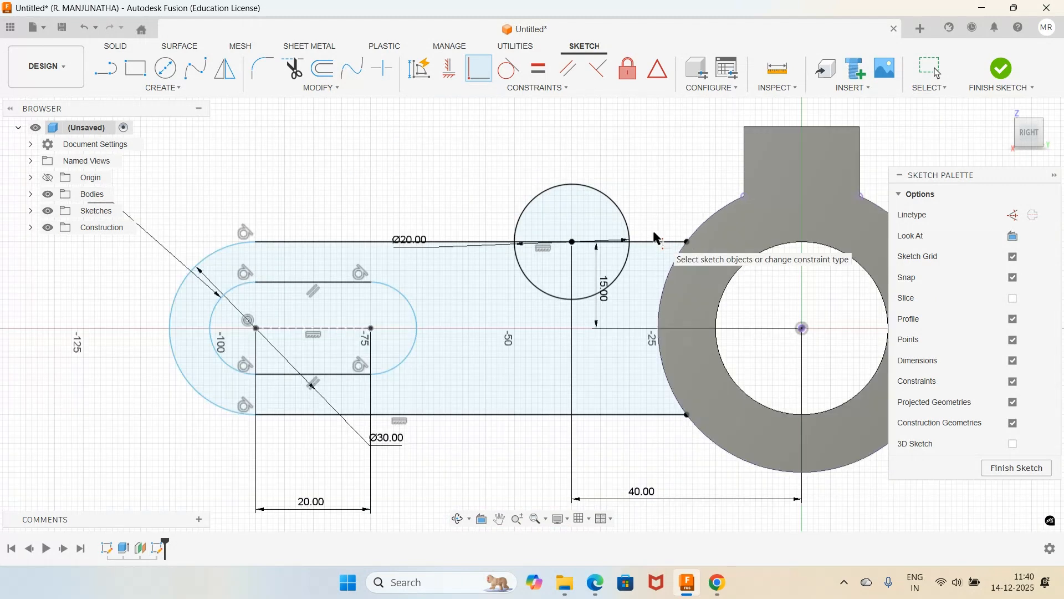
scroll(654, 235, down, 1)
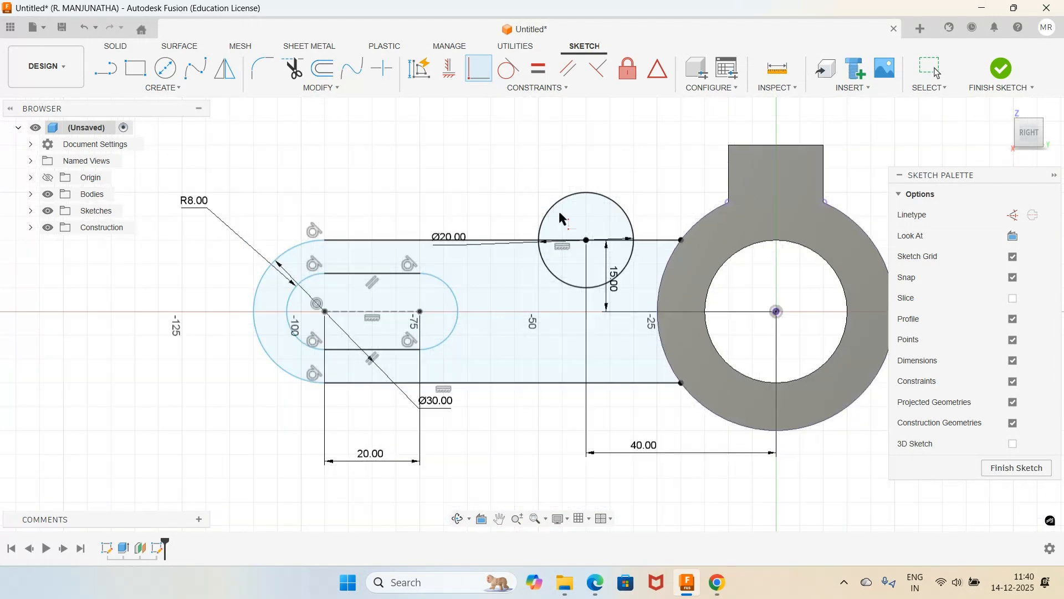
Step: Draw a second circle with a diameter of 20 mm, its centre constrained to the arm's lower line vertically below the first circle's centre
click(165, 69)
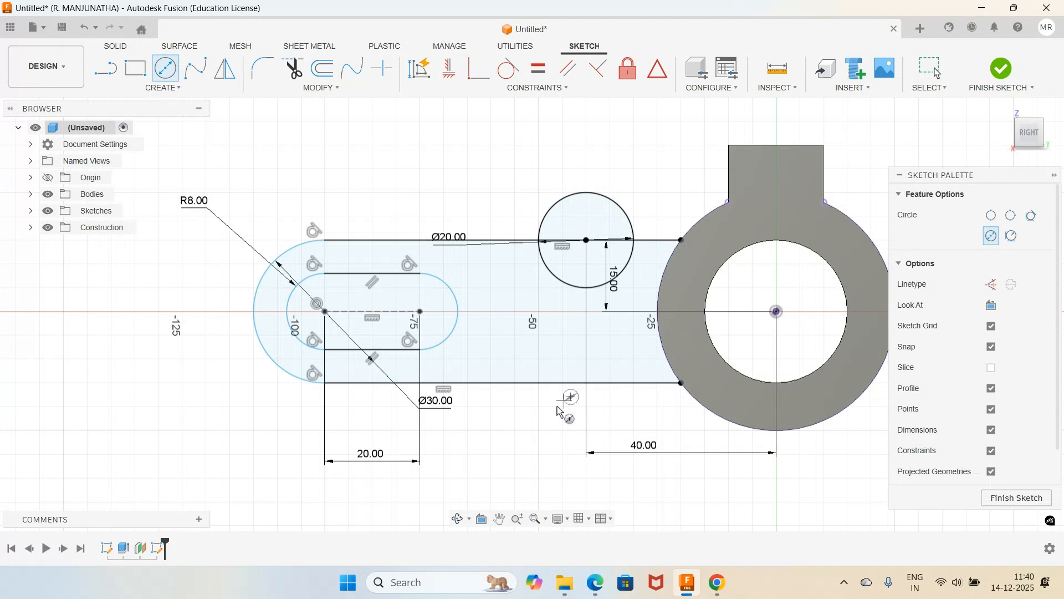
click(570, 397)
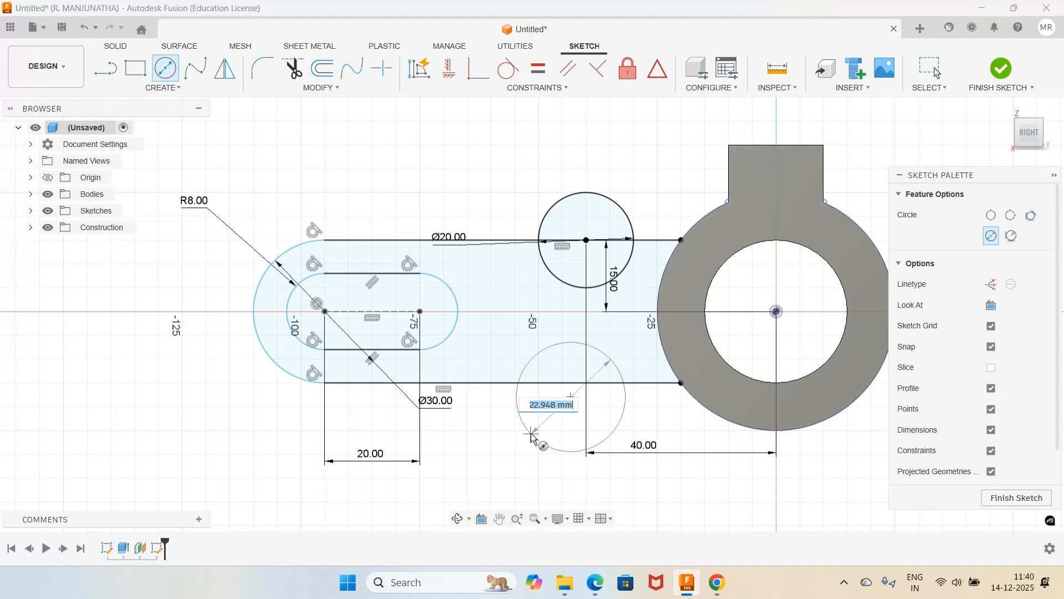
click(531, 433)
key(d)
click(531, 434)
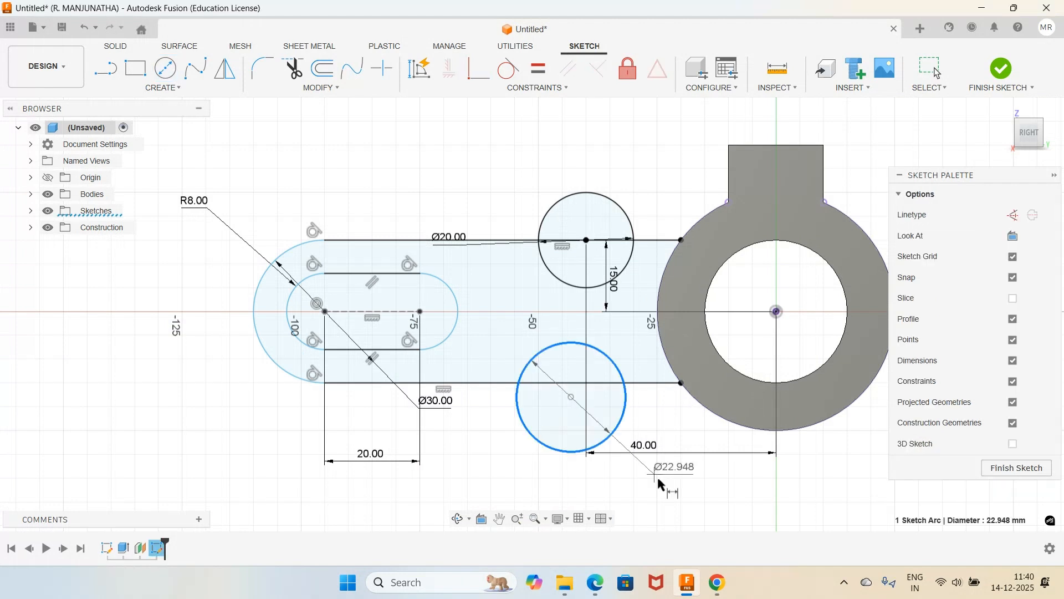
click(717, 502)
text(20)
key(Return)
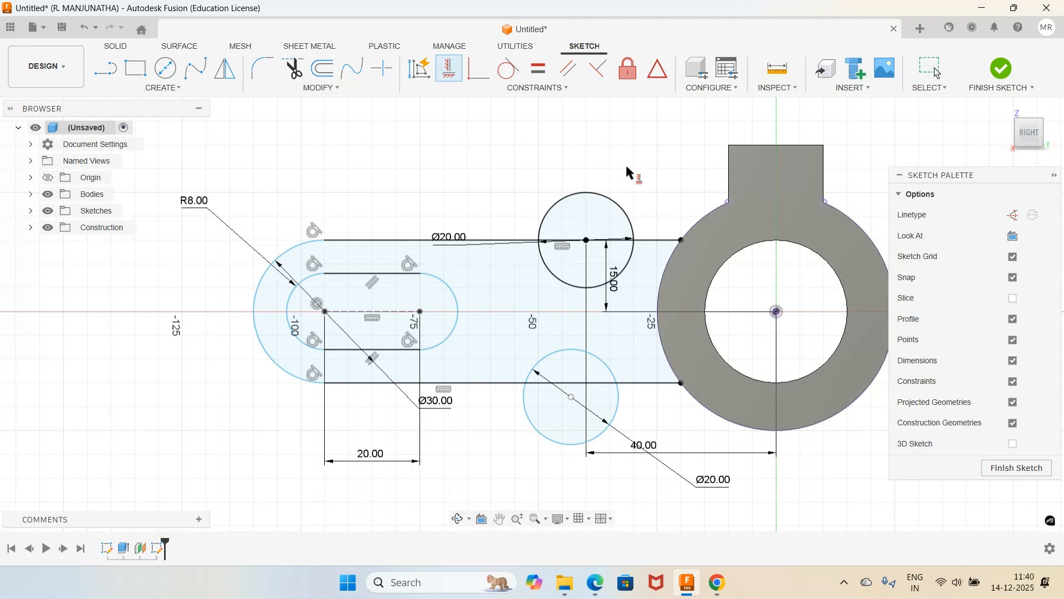
click(577, 393)
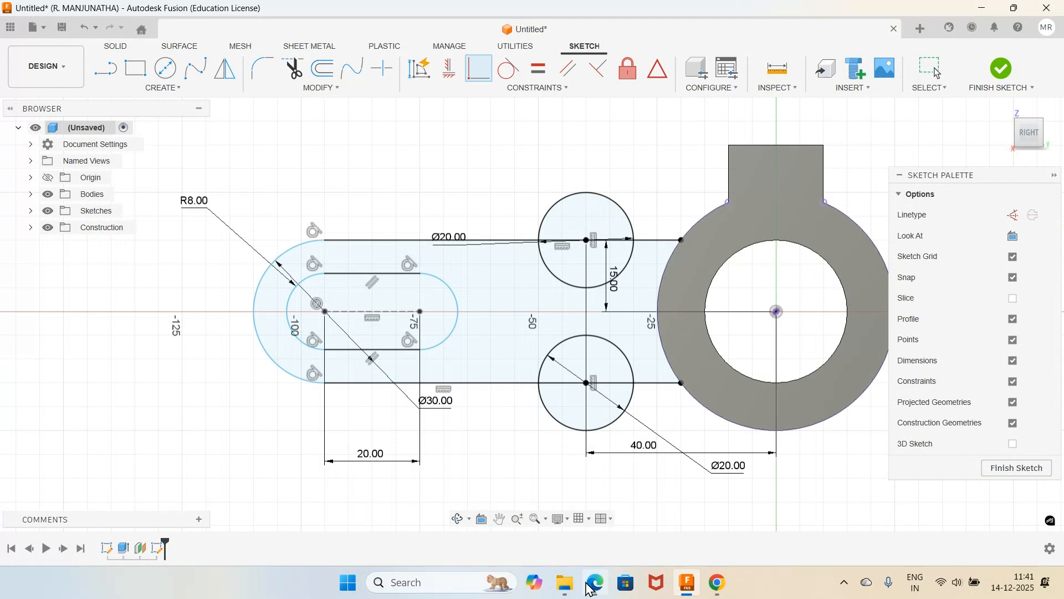
Step: Check the manual drawing and trim both circles' outer halves and the arm line segments inside them, leaving two semicircular cutouts
click(591, 590)
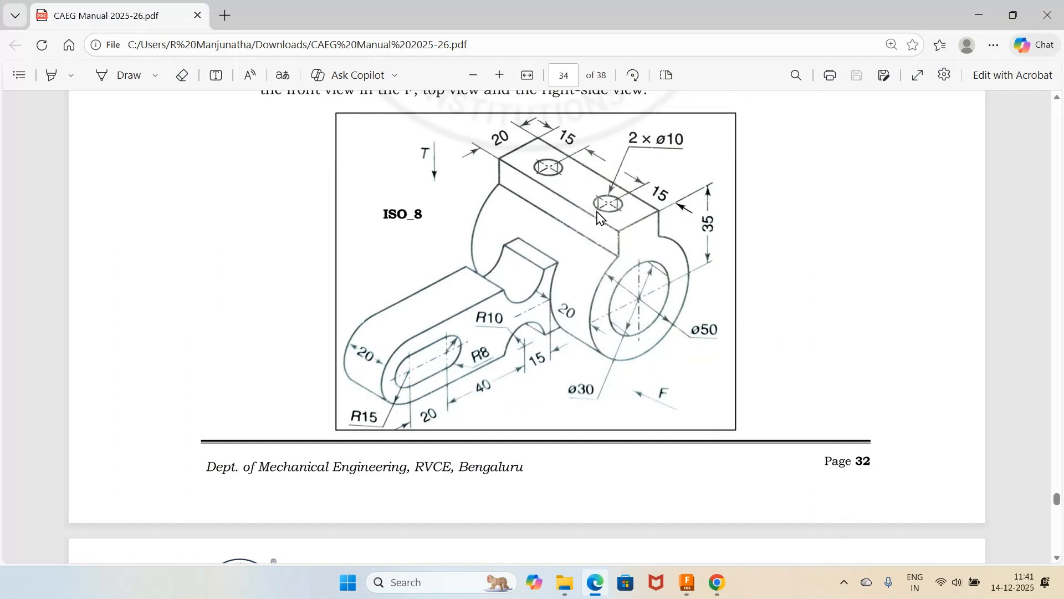
mouse_move(691, 591)
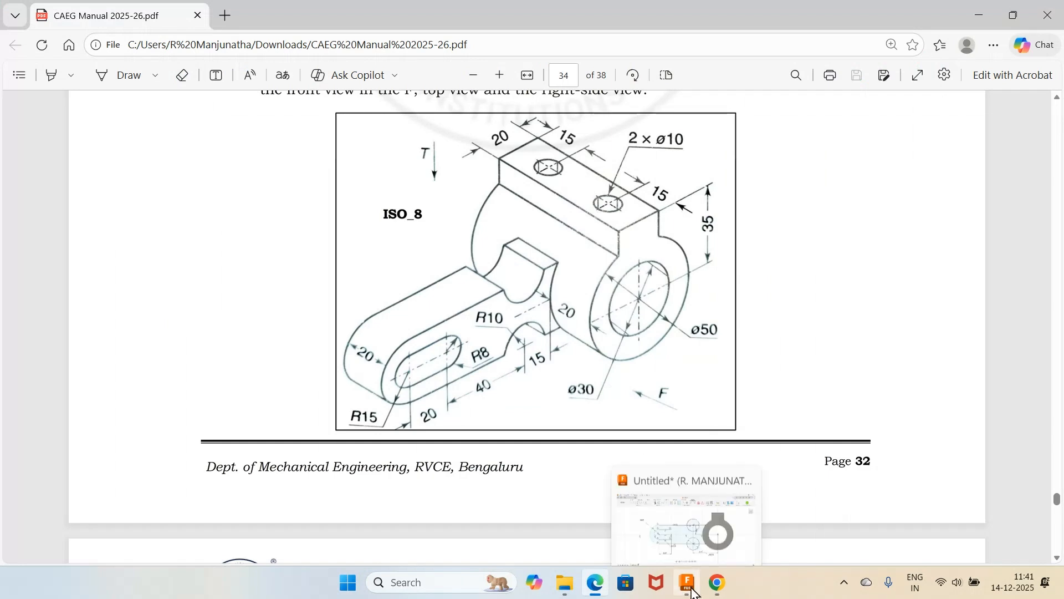
click(687, 548)
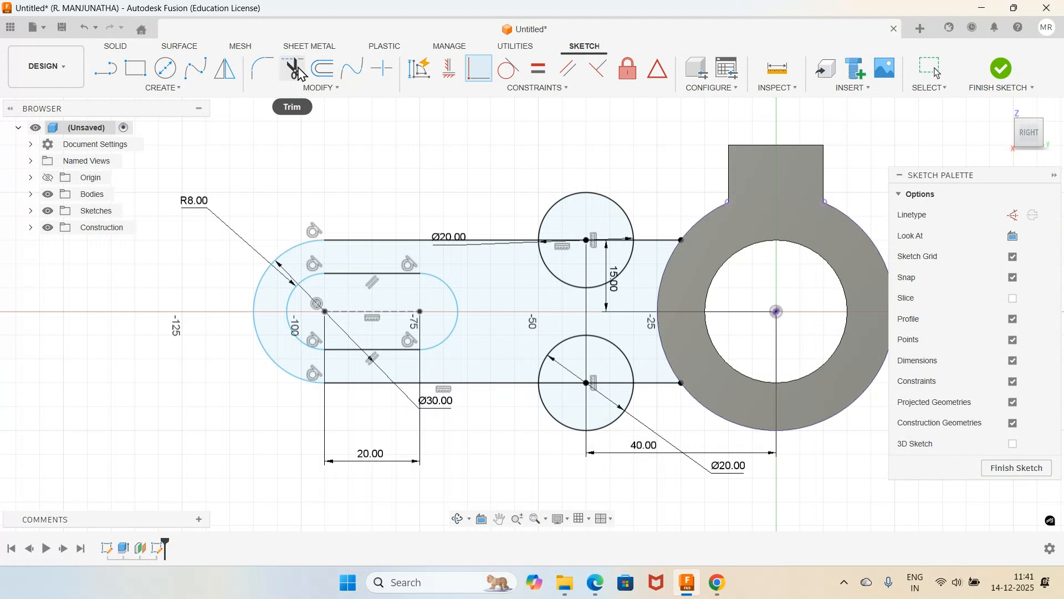
click(293, 69)
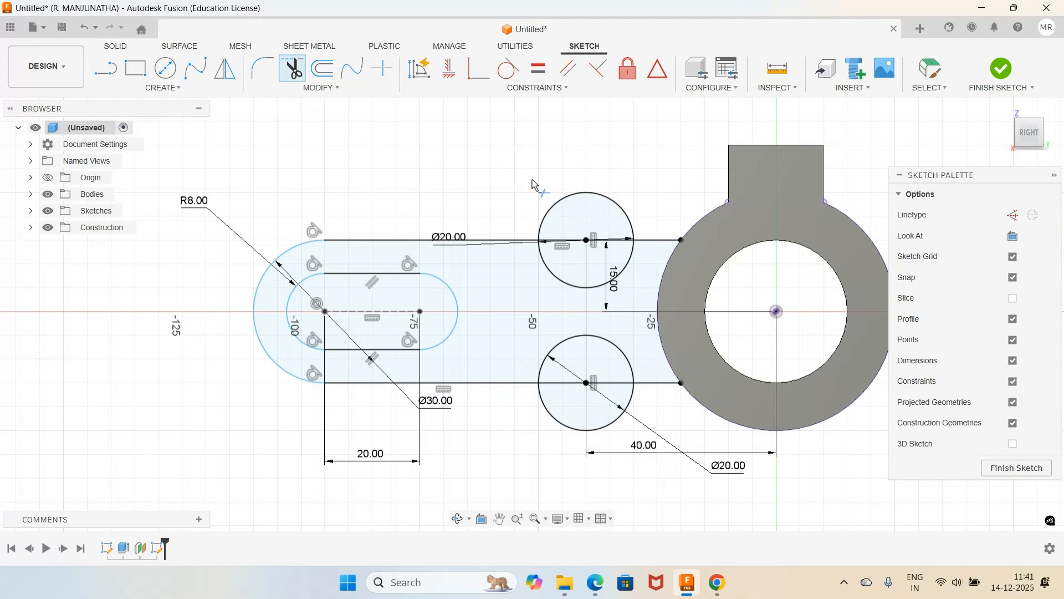
click(557, 203)
click(571, 242)
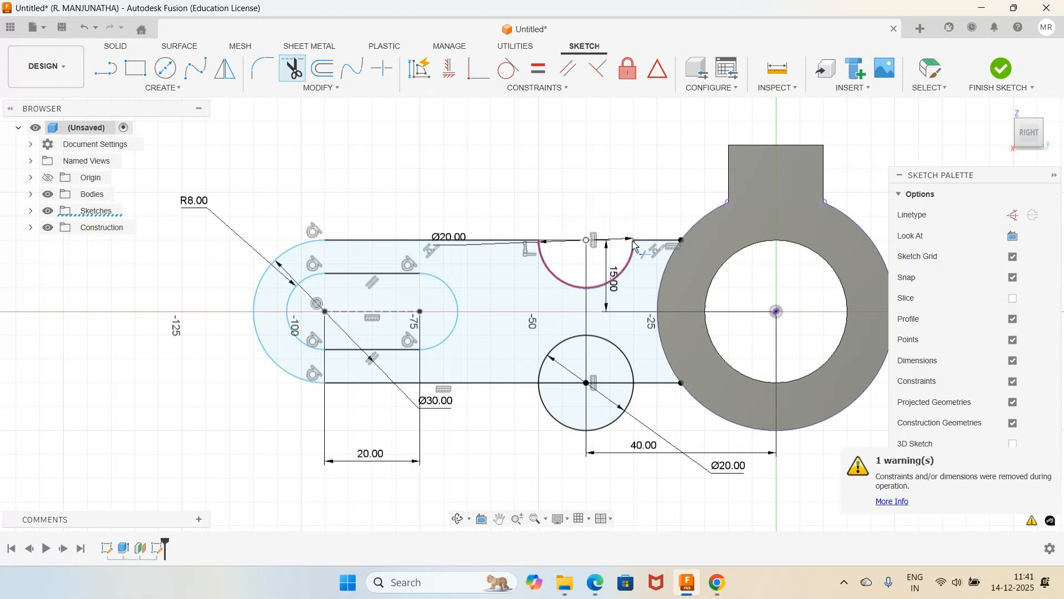
click(620, 419)
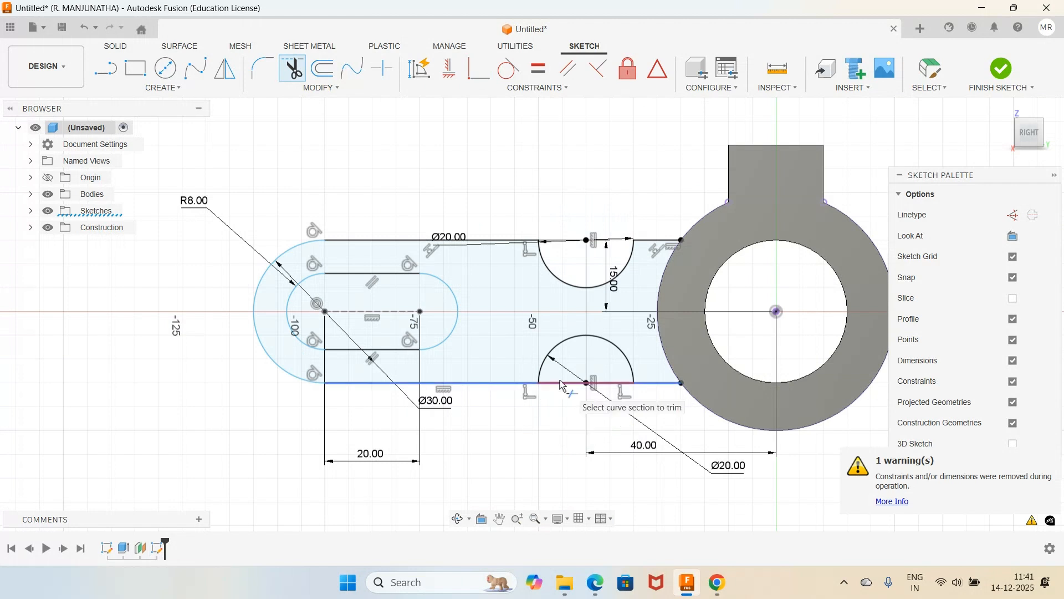
click(555, 385)
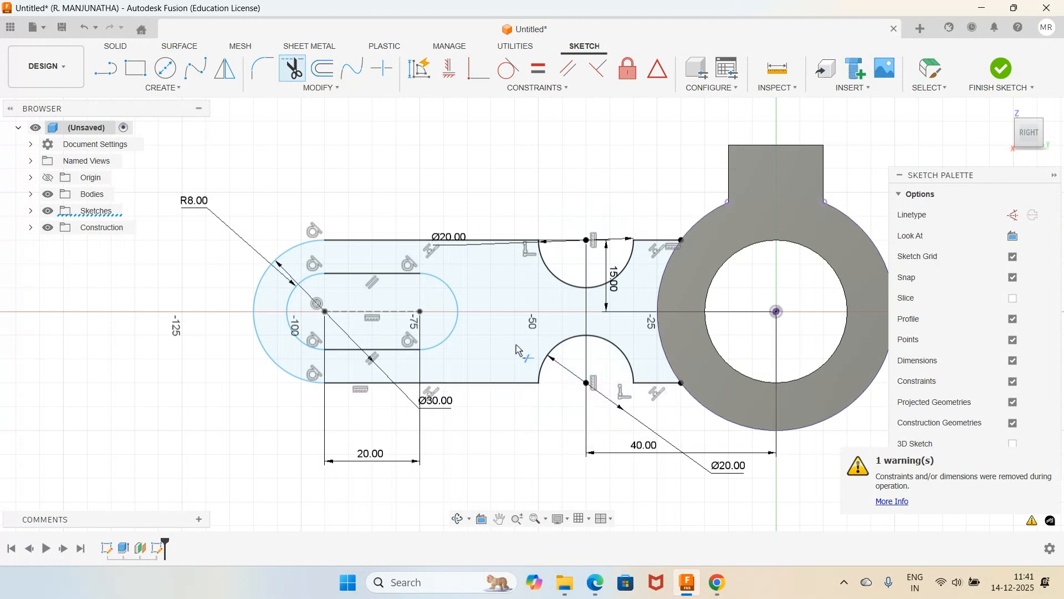
Step: Check the manual drawing and dimension the horizontal distance between the slot's inner arc centre and the lower cutout's centre as 40 mm
click(596, 593)
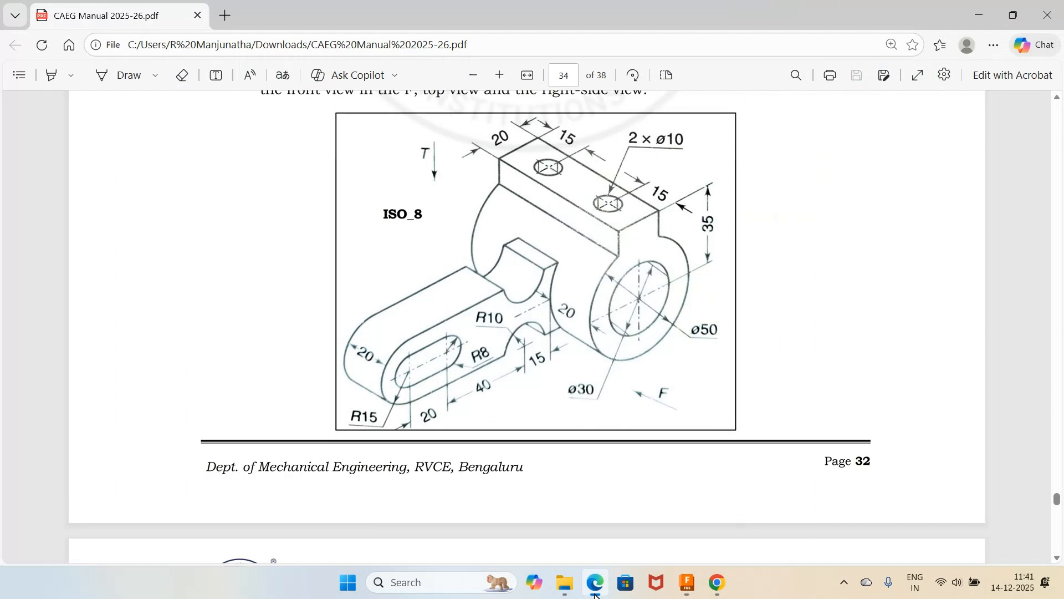
click(596, 593)
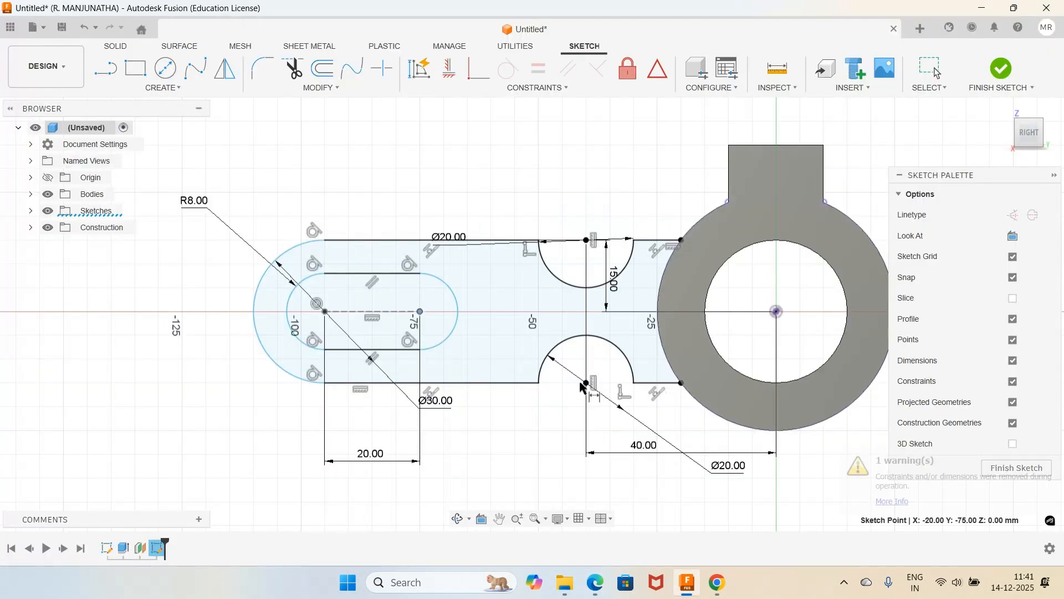
click(585, 383)
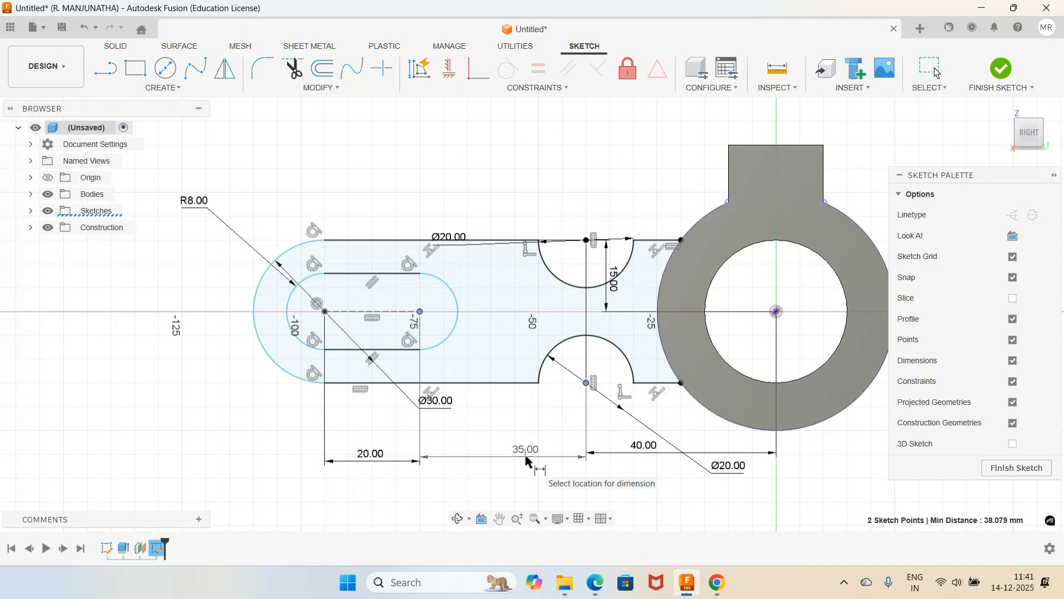
click(596, 590)
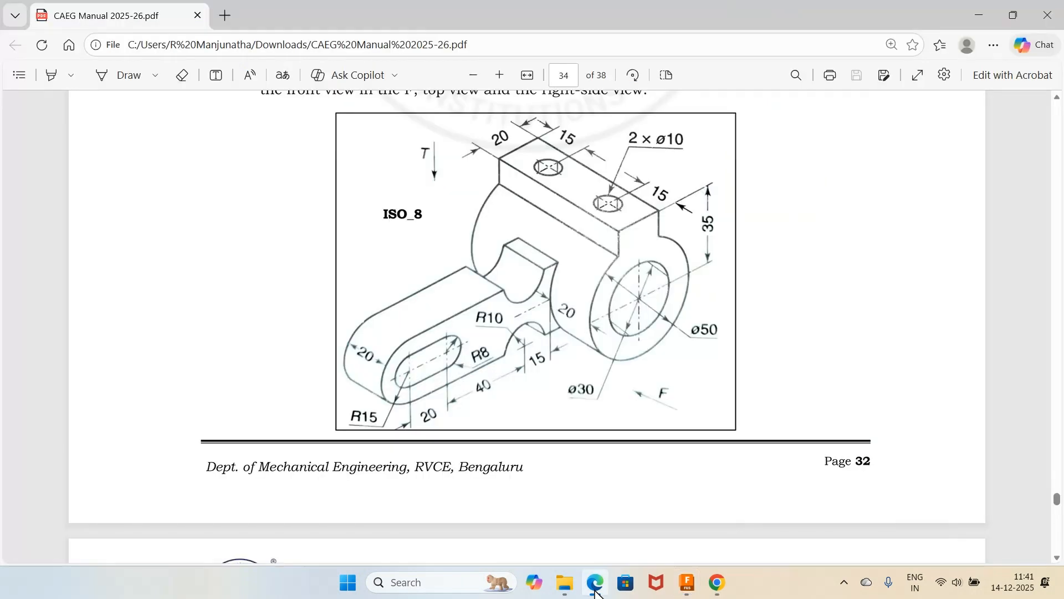
click(596, 591)
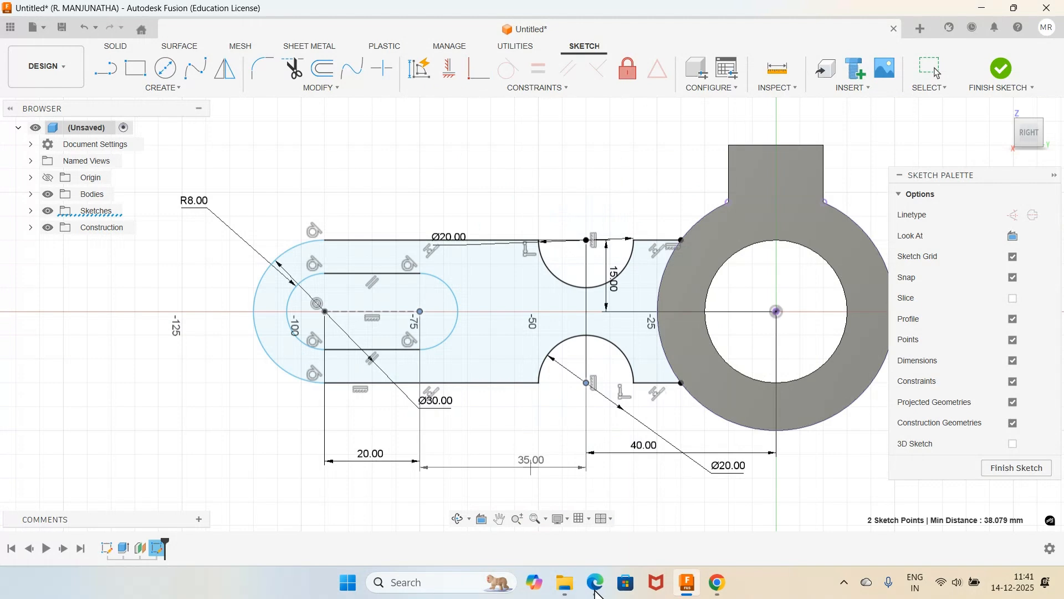
click(596, 591)
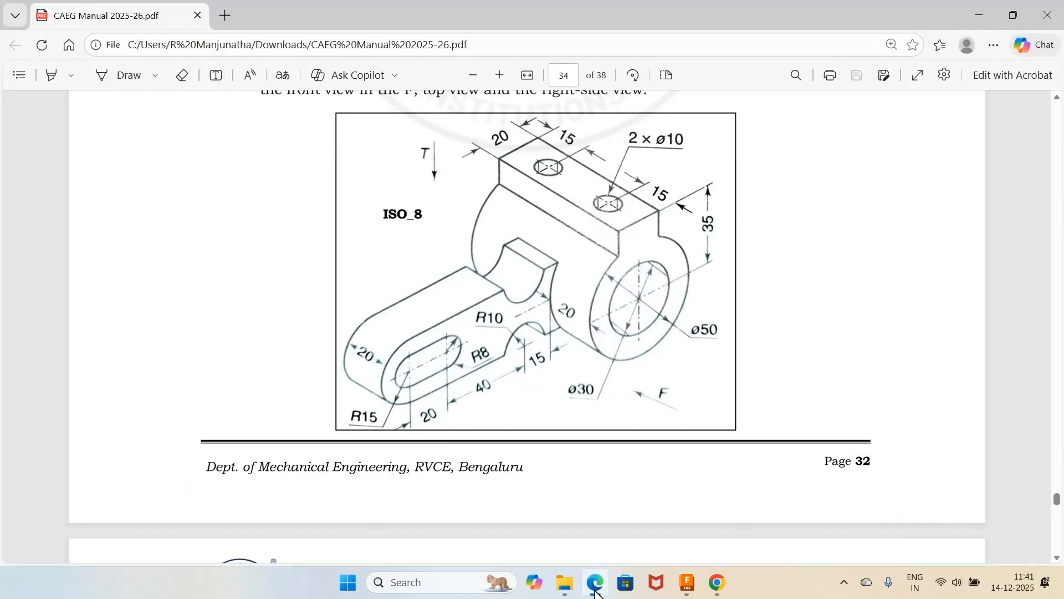
click(595, 591)
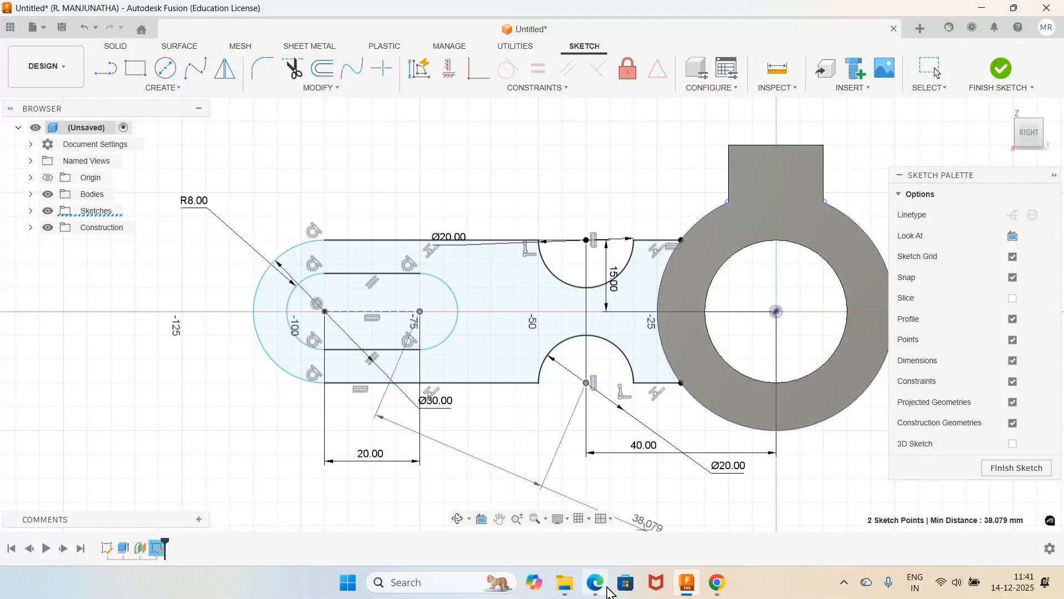
mouse_move(601, 594)
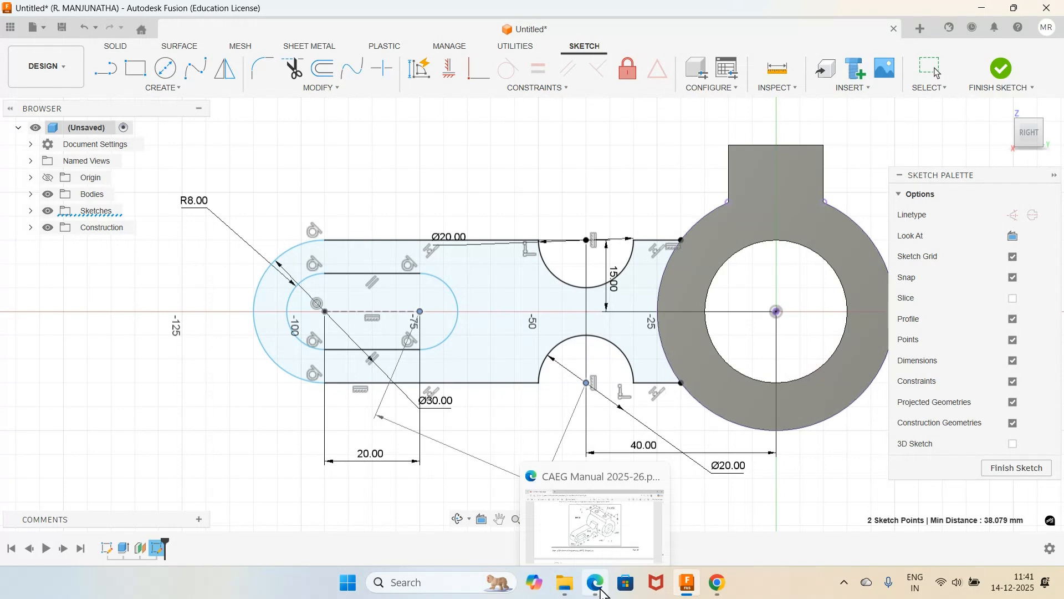
click(601, 594)
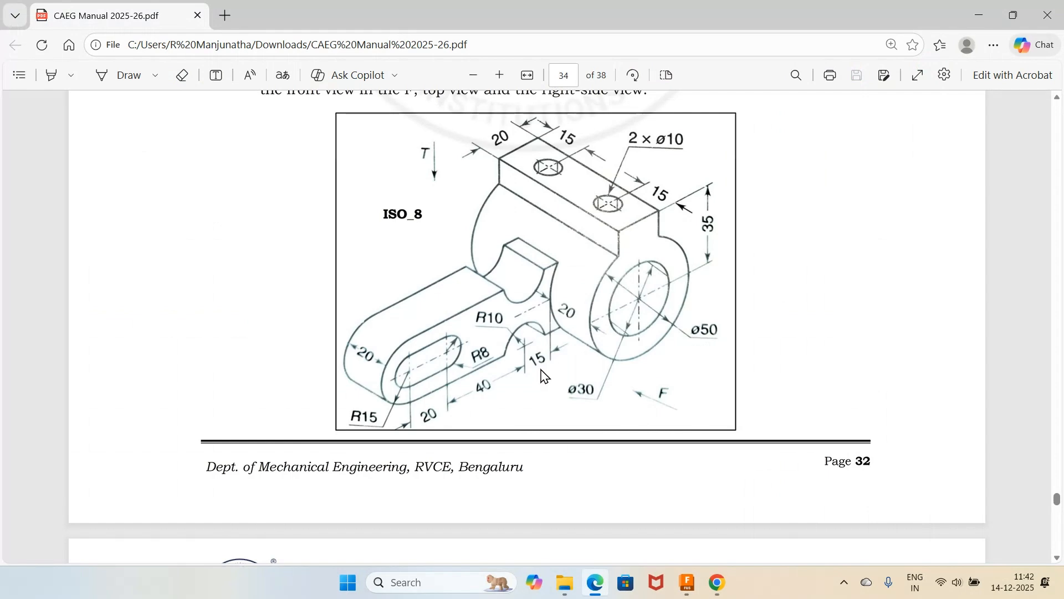
click(687, 582)
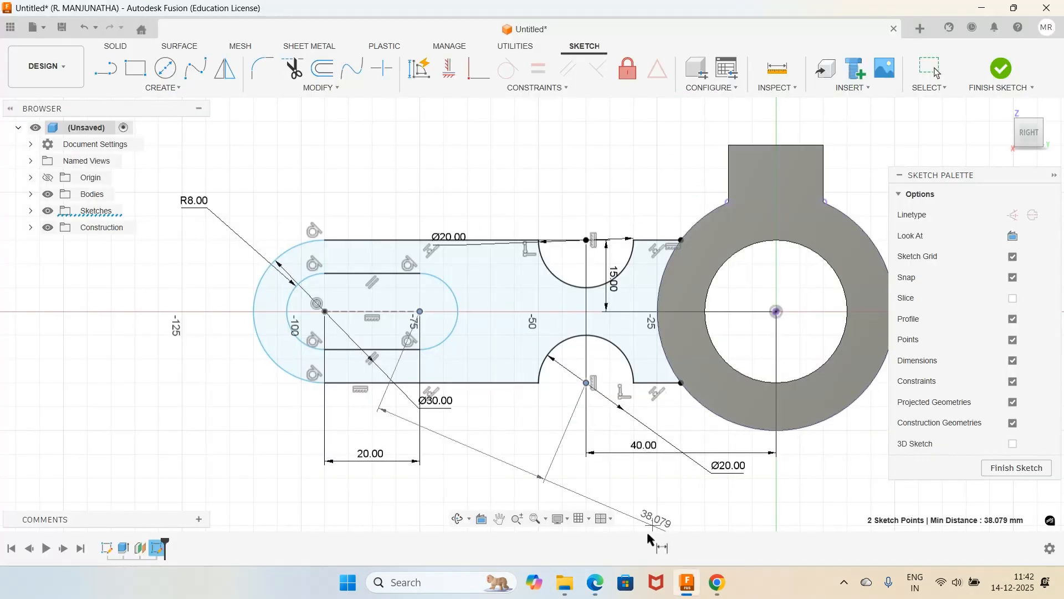
click(686, 583)
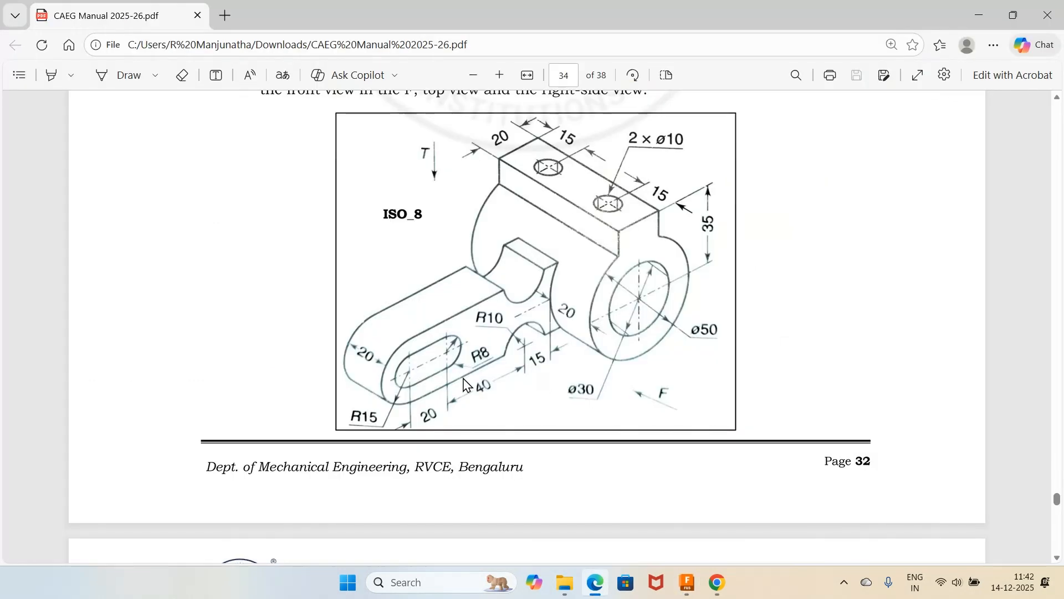
key(alt+Tab)
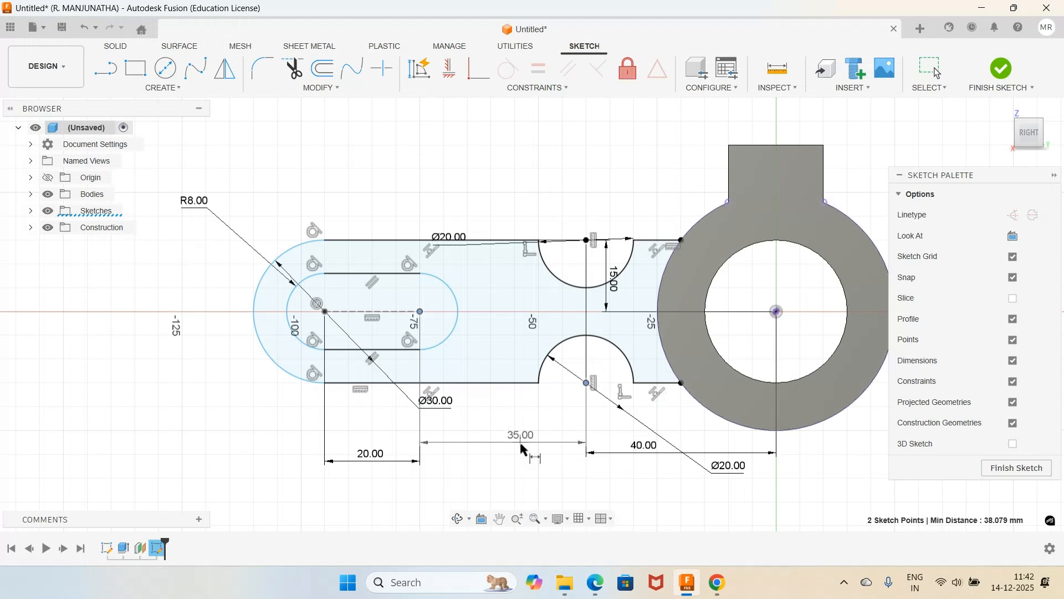
click(521, 448)
text(40)
key(Return)
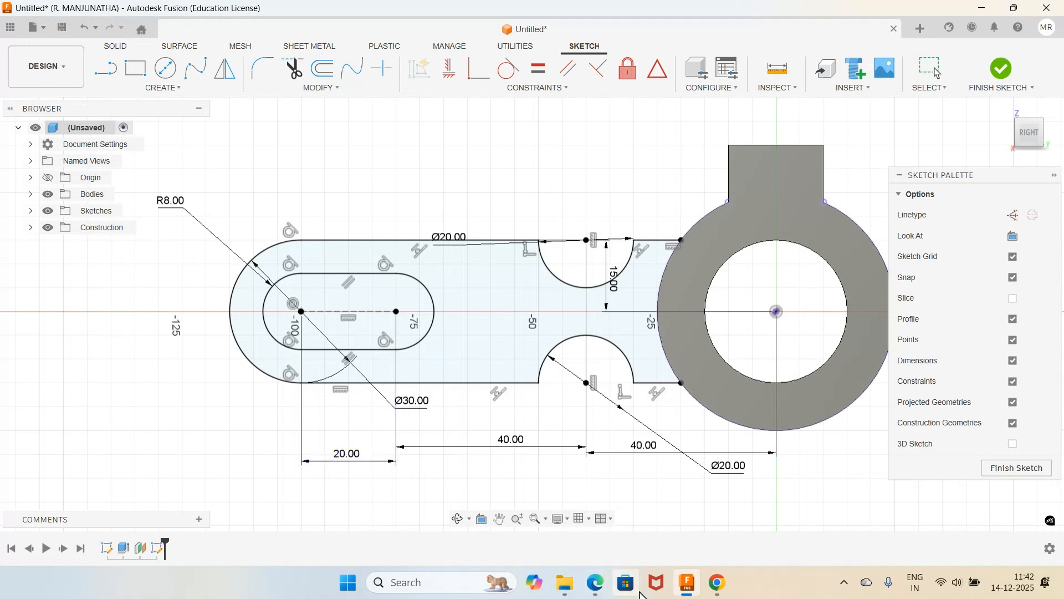
Step: Check the cutout position in the manual drawing and finish the arm sketch
click(595, 583)
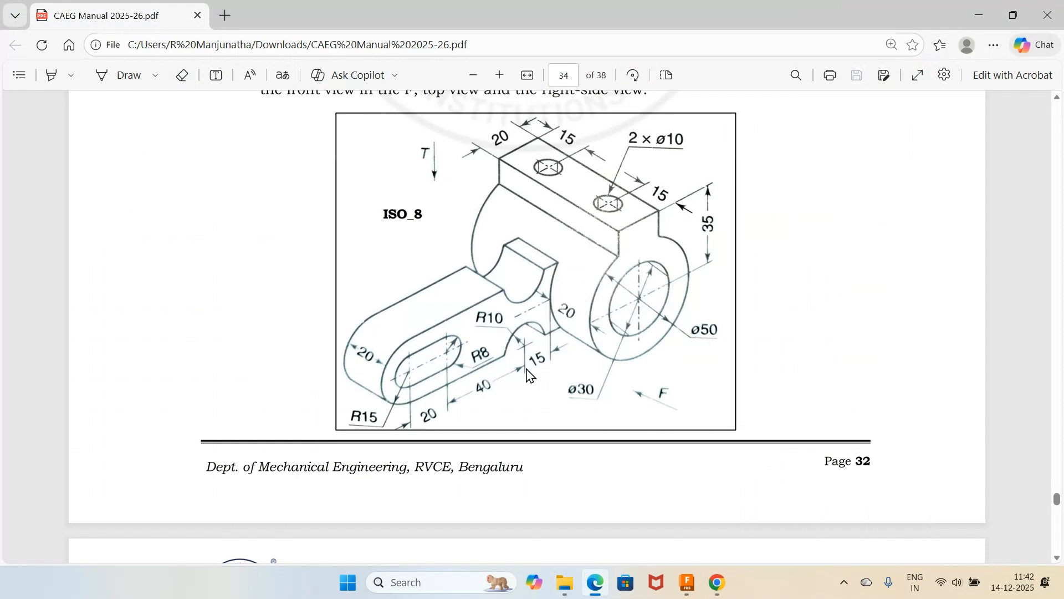
click(687, 583)
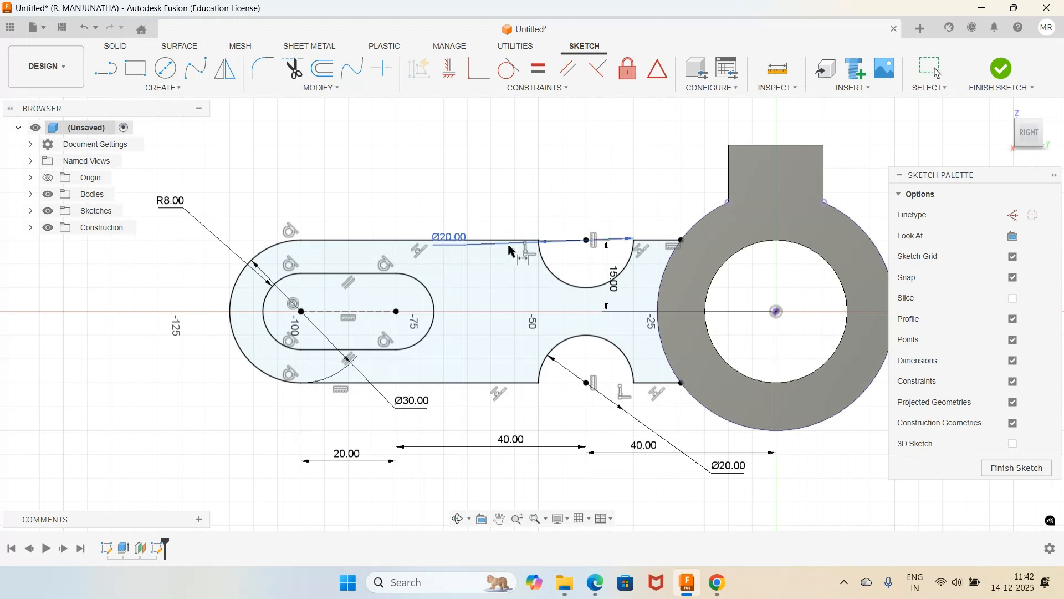
click(999, 65)
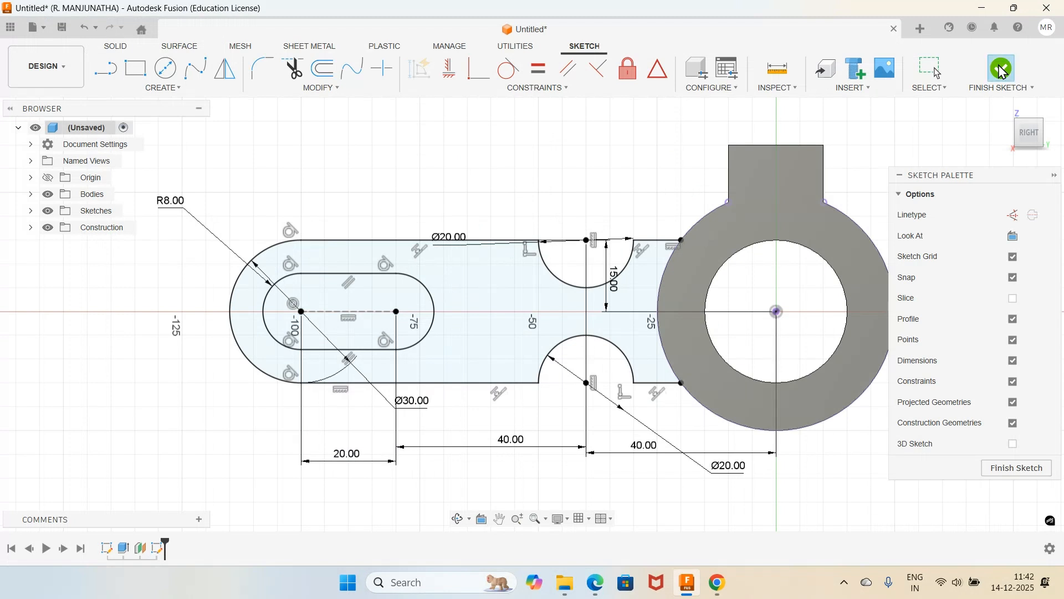
click(1004, 110)
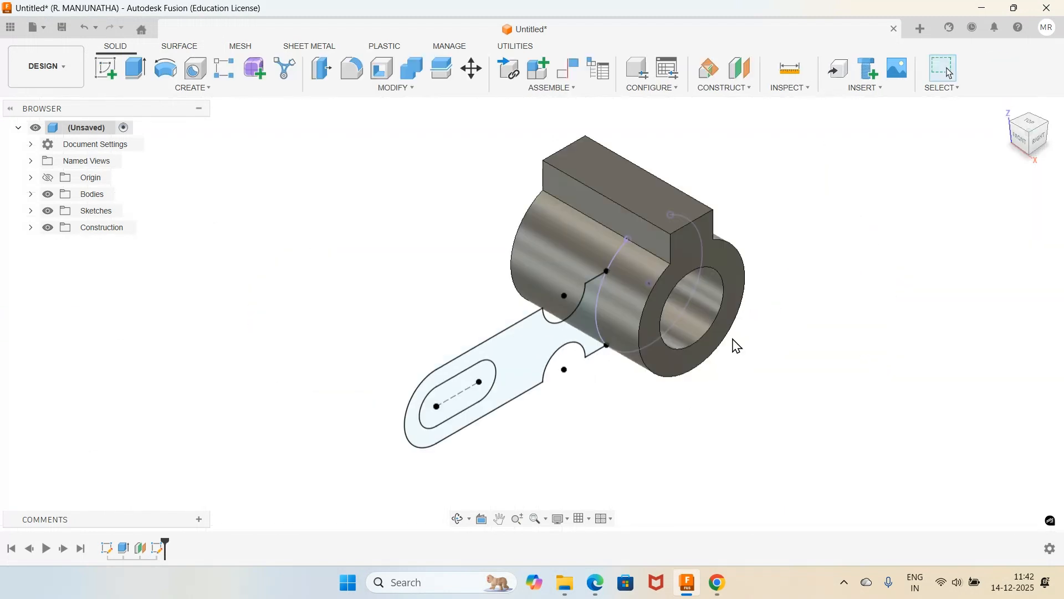
Step: Check the arm's thickness in the manual drawing and extrude the arm profile, without the slot, by -20 mm, joined to the hub
click(597, 583)
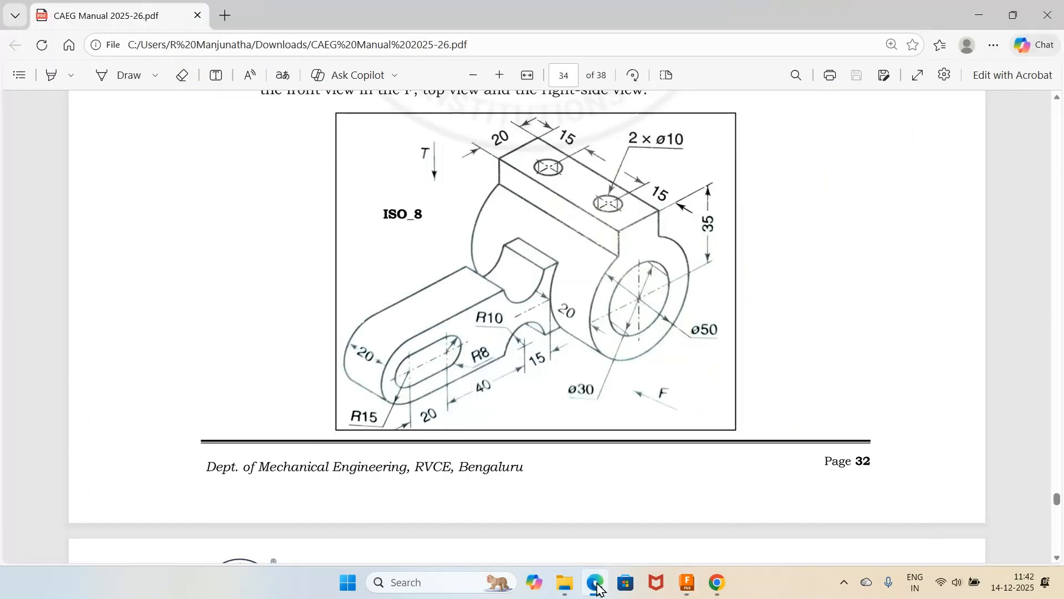
click(687, 583)
key(e)
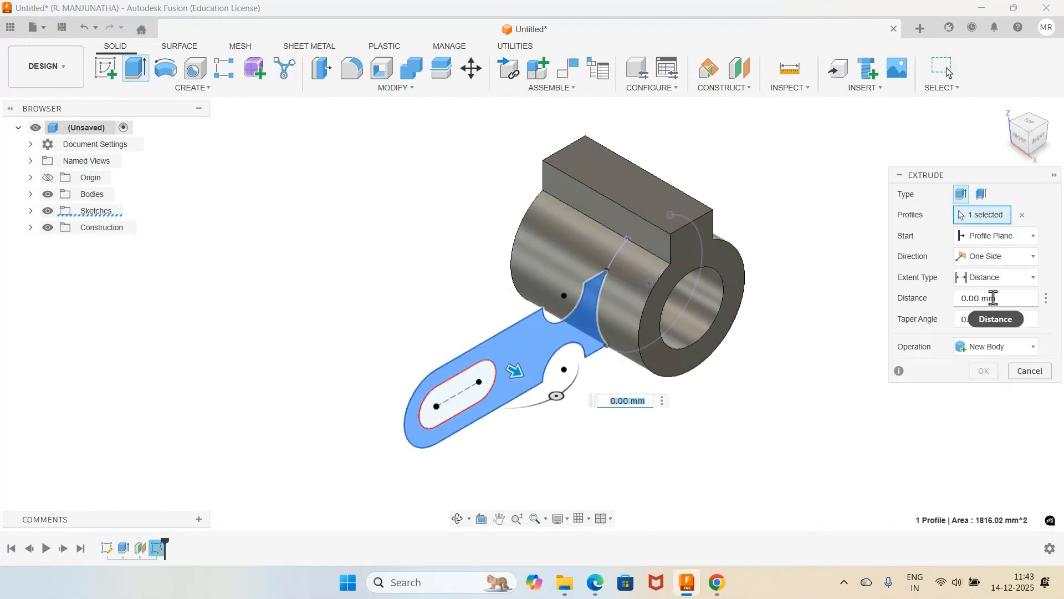
click(977, 299)
text(-20)
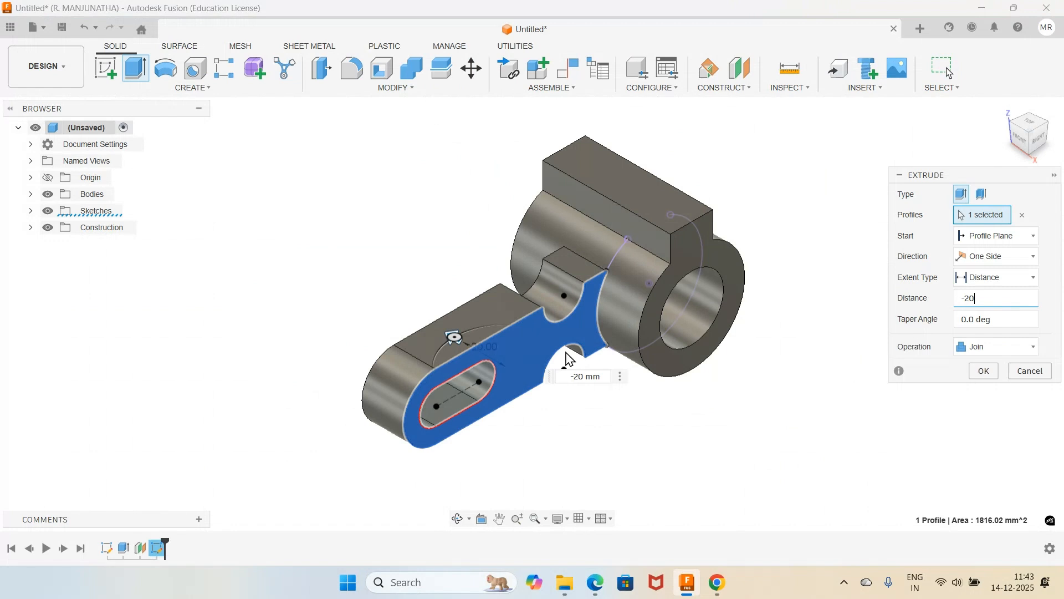
click(987, 374)
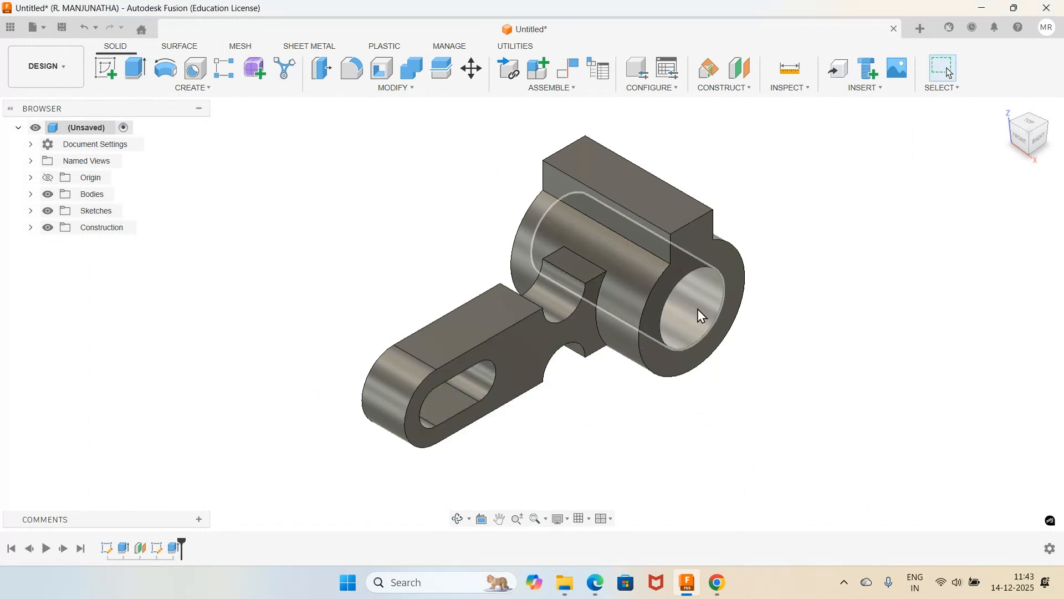
Step: Check the holes in the manual drawing, start a sketch on the block's top face and place two points side by side on it
click(595, 584)
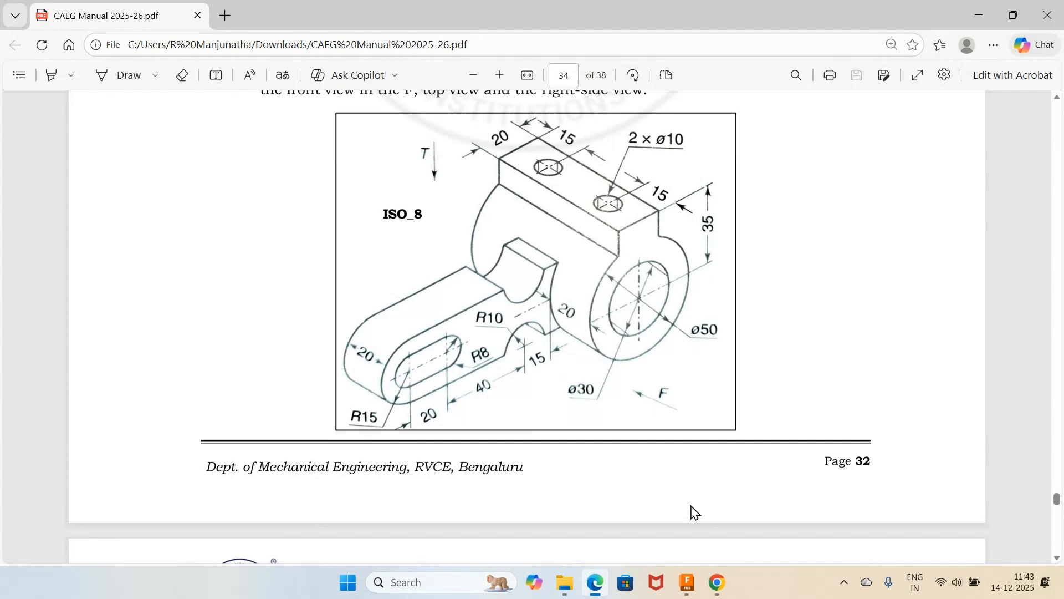
click(687, 582)
click(107, 71)
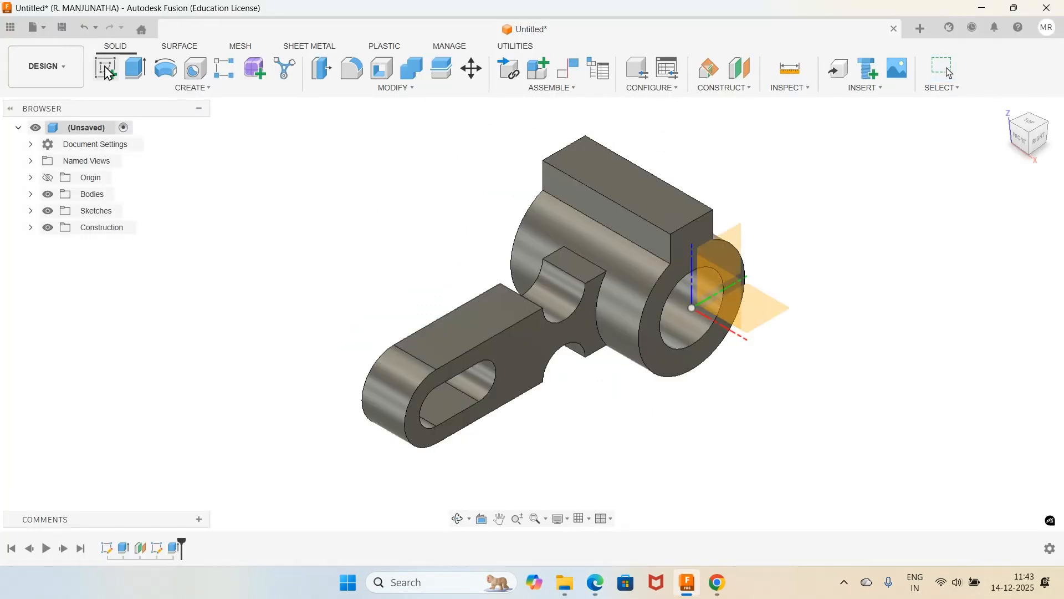
click(601, 166)
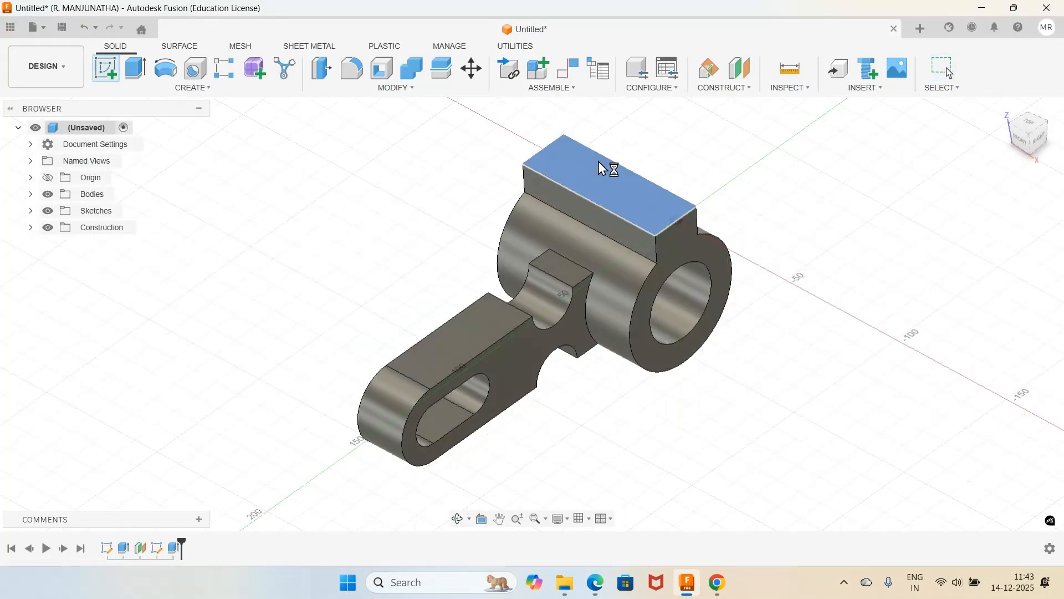
click(163, 87)
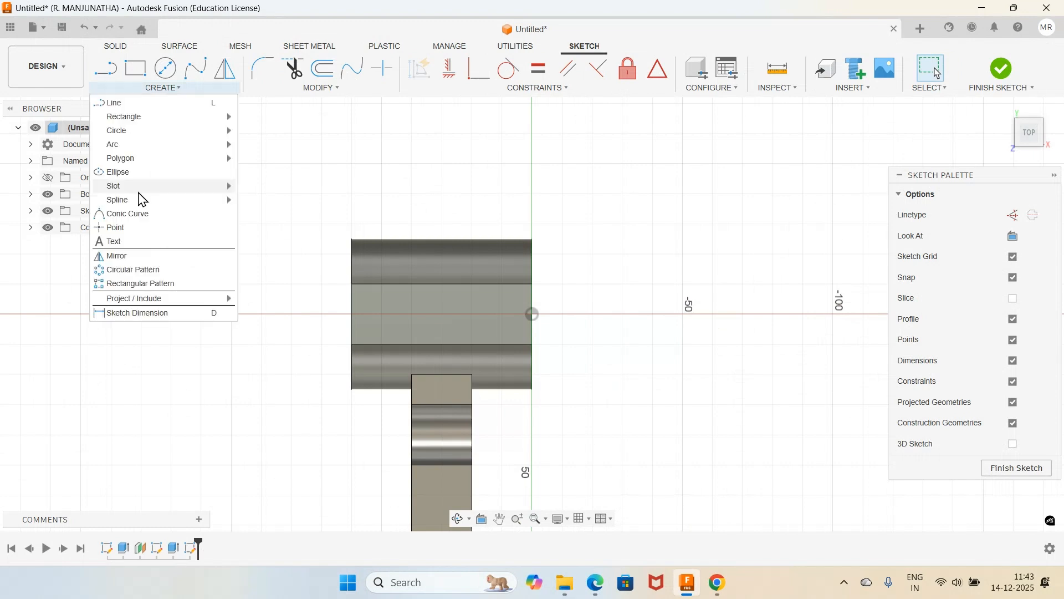
click(116, 227)
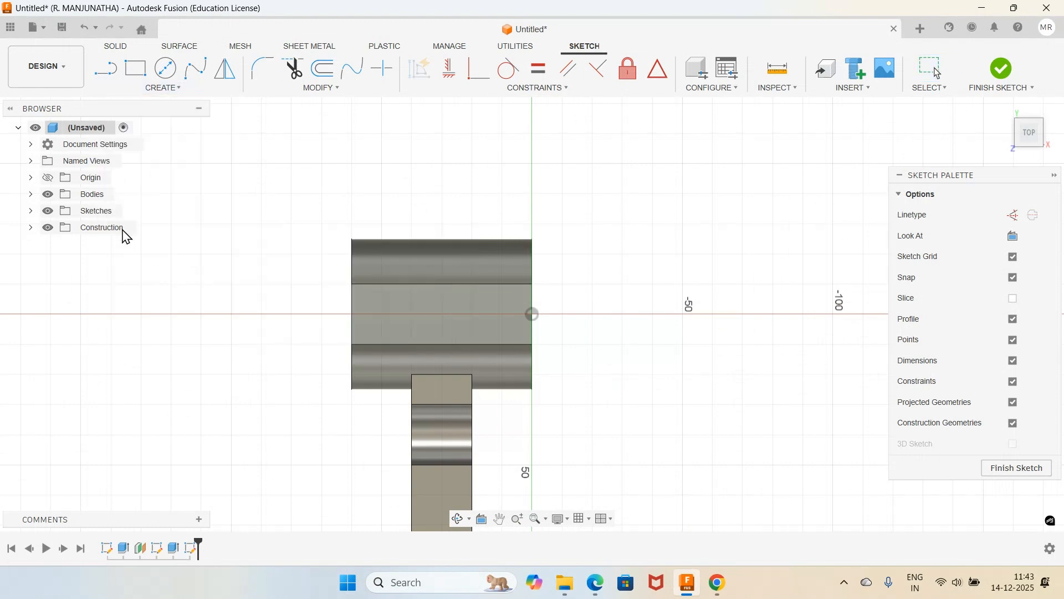
click(392, 307)
click(478, 307)
Step: Constrain both sketch points on the block's top face to be horizontally aligned with the origin
click(545, 520)
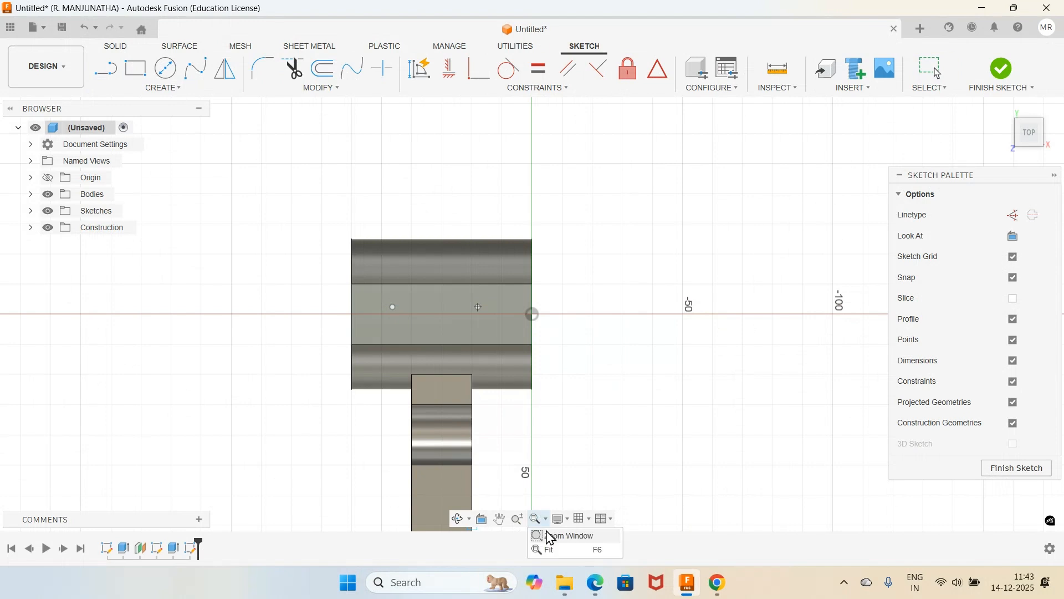
click(551, 537)
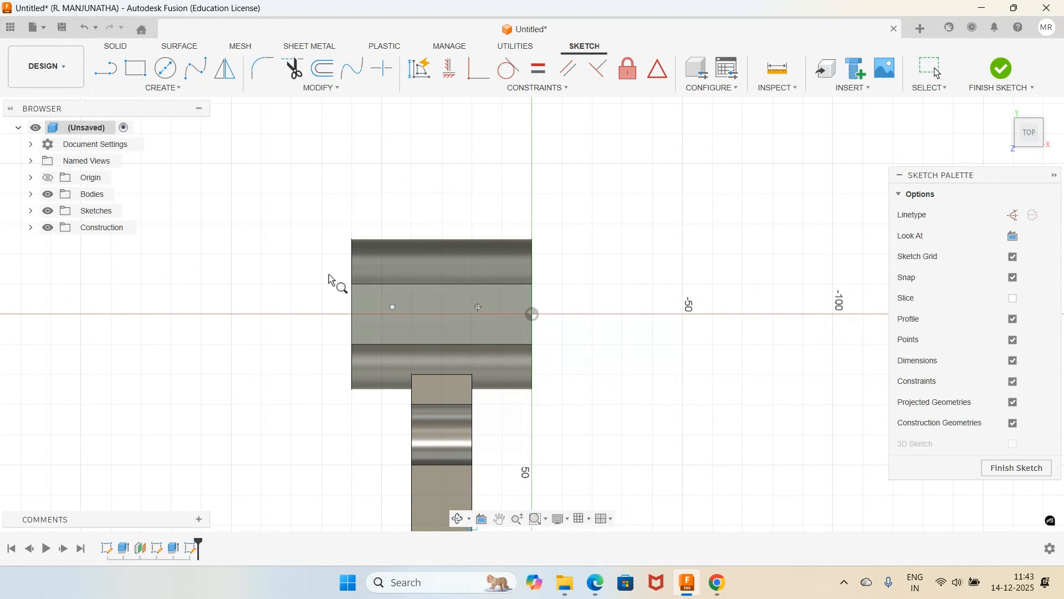
drag(314, 229, 669, 442)
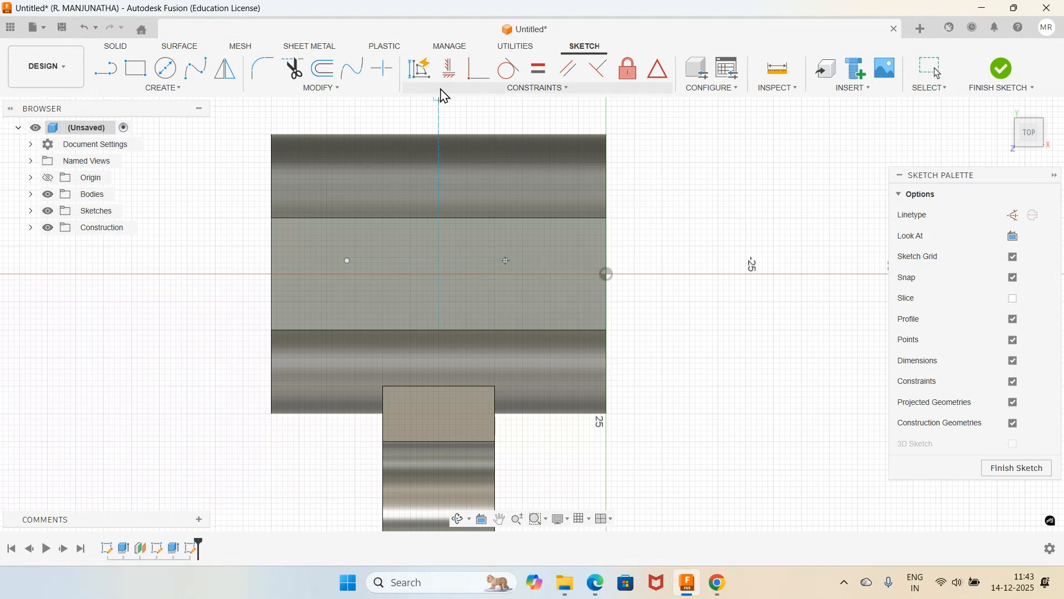
click(449, 67)
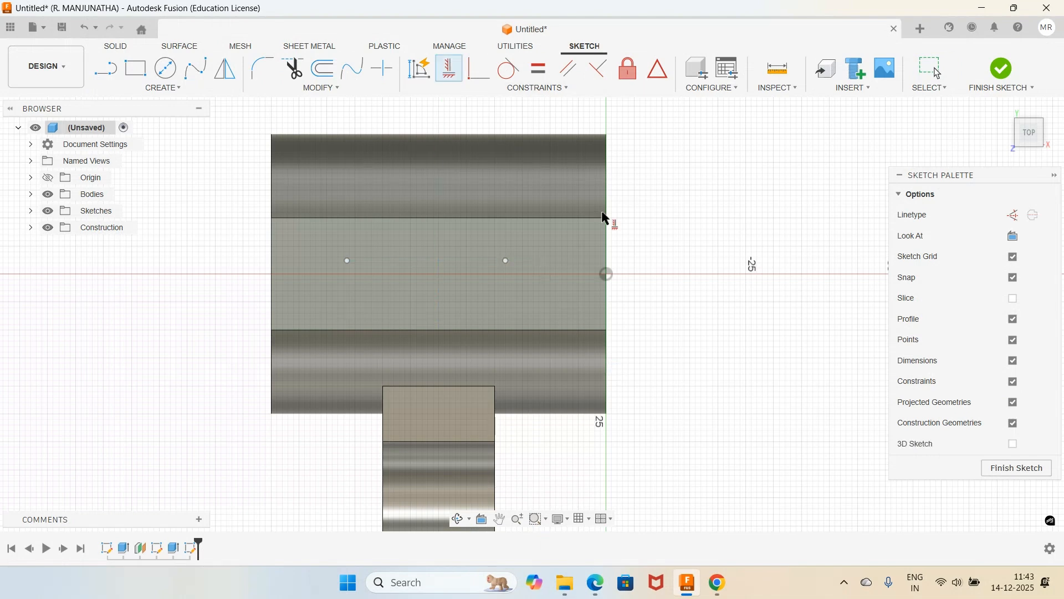
click(607, 273)
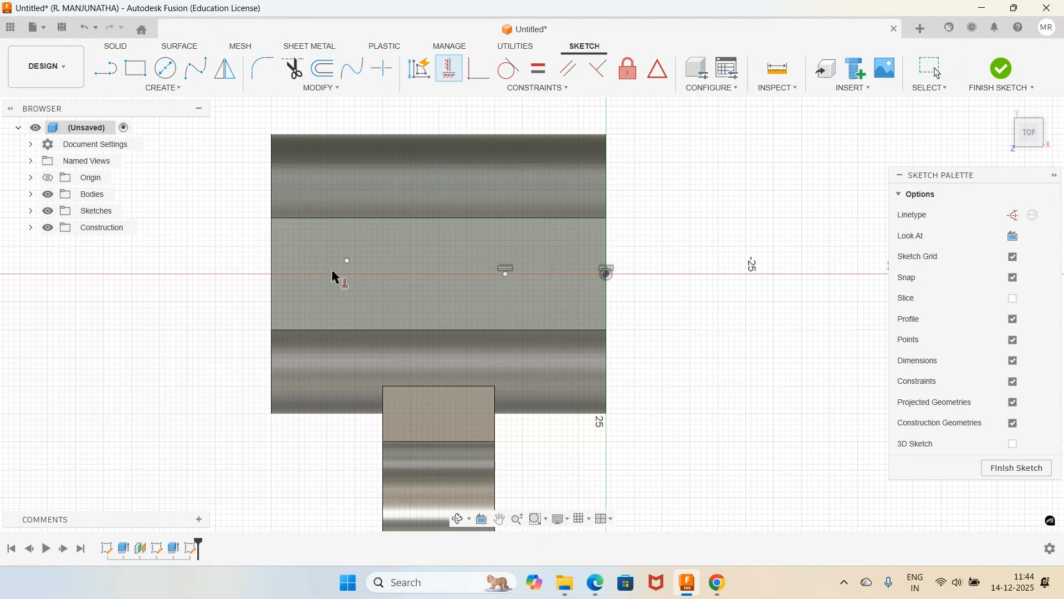
click(608, 274)
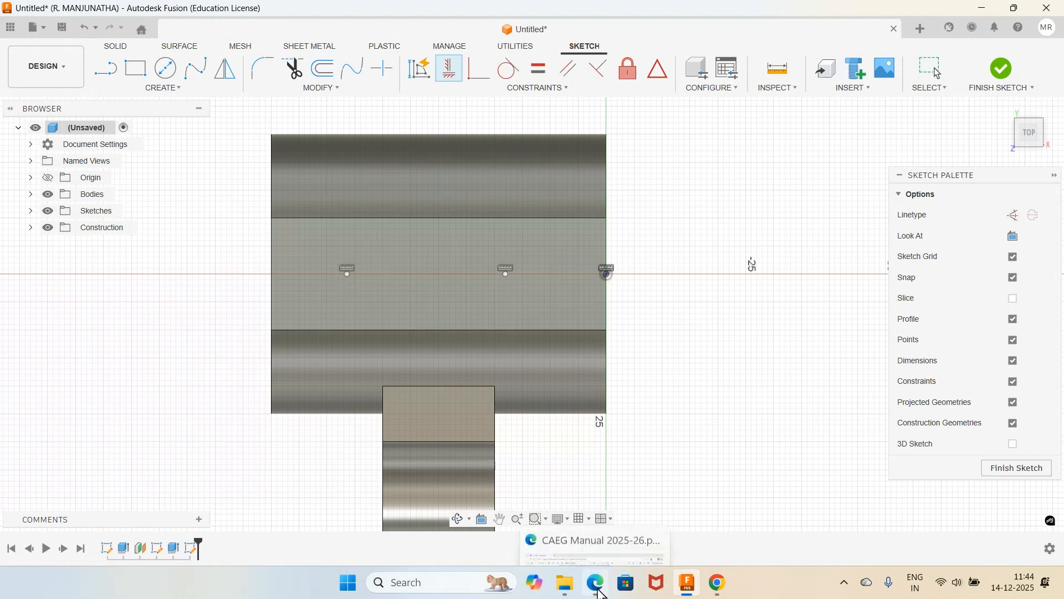
Step: Check the hole positions in the manual drawing and dimension the sketch point farther from the origin 15 mm from the block's nearest end edge
click(595, 582)
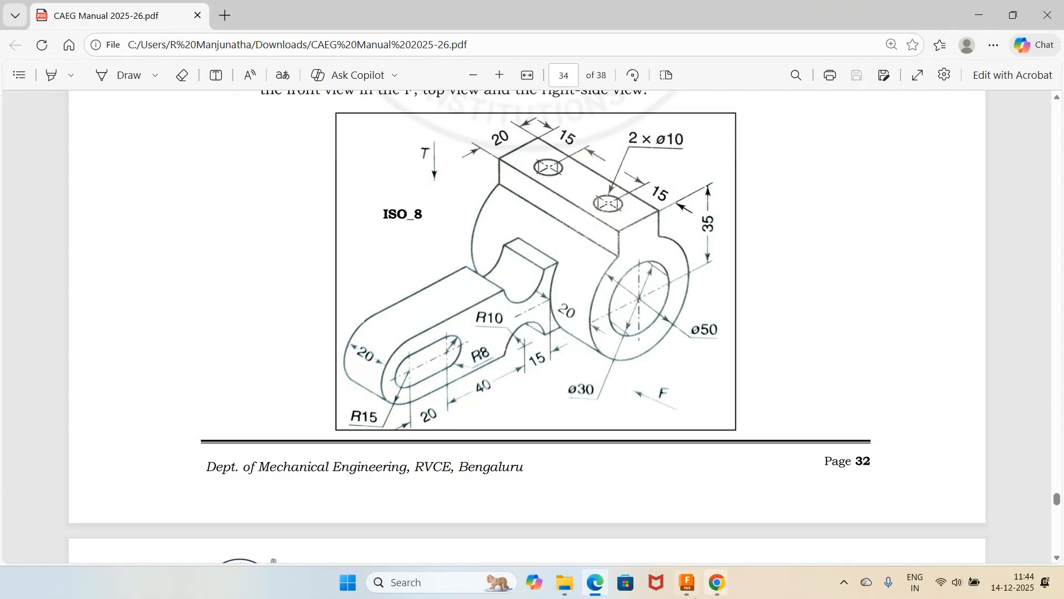
click(692, 592)
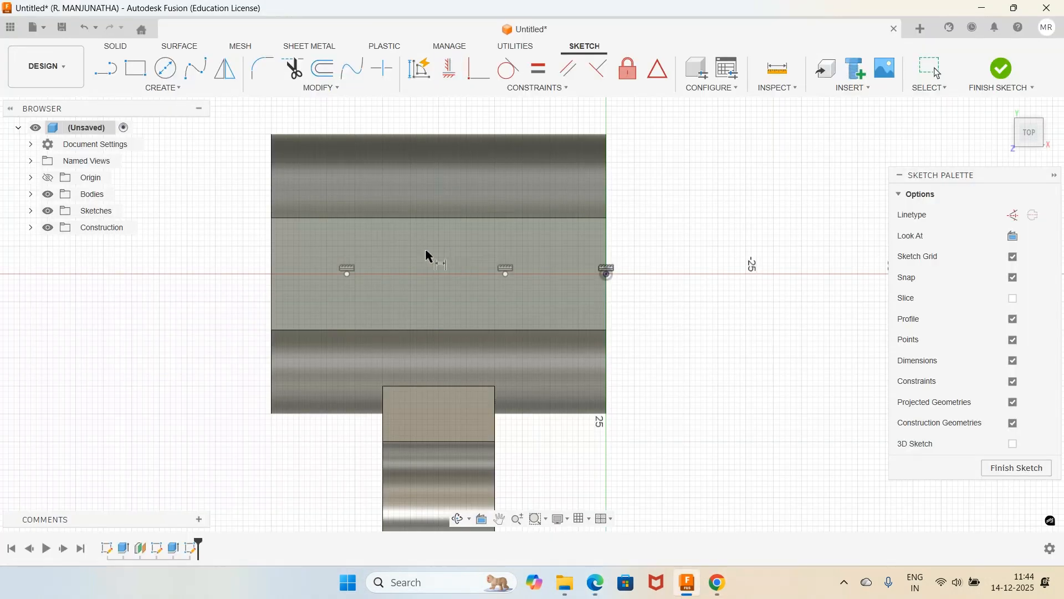
click(347, 272)
click(287, 219)
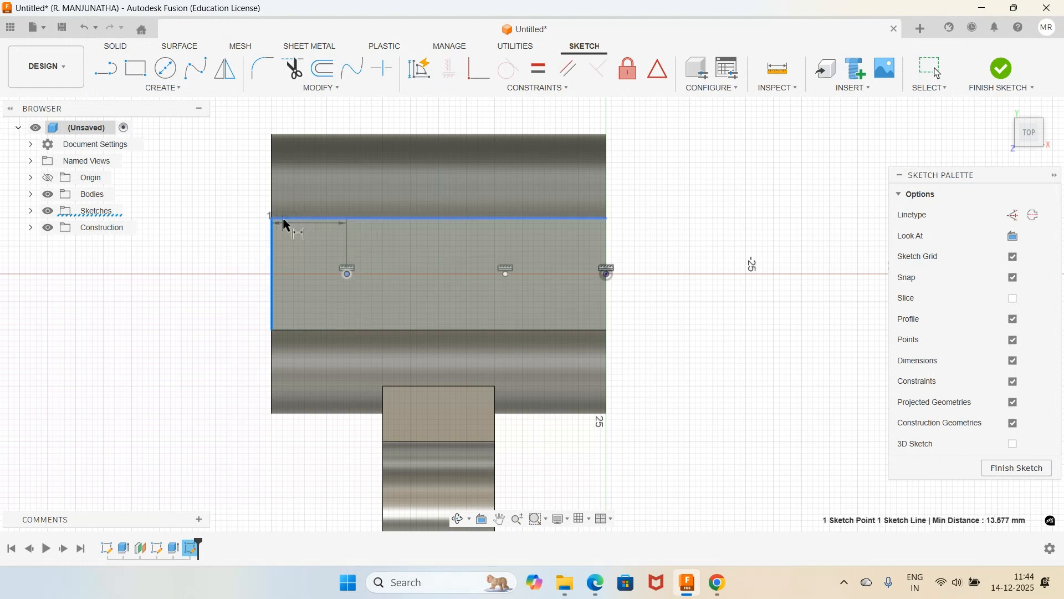
click(299, 191)
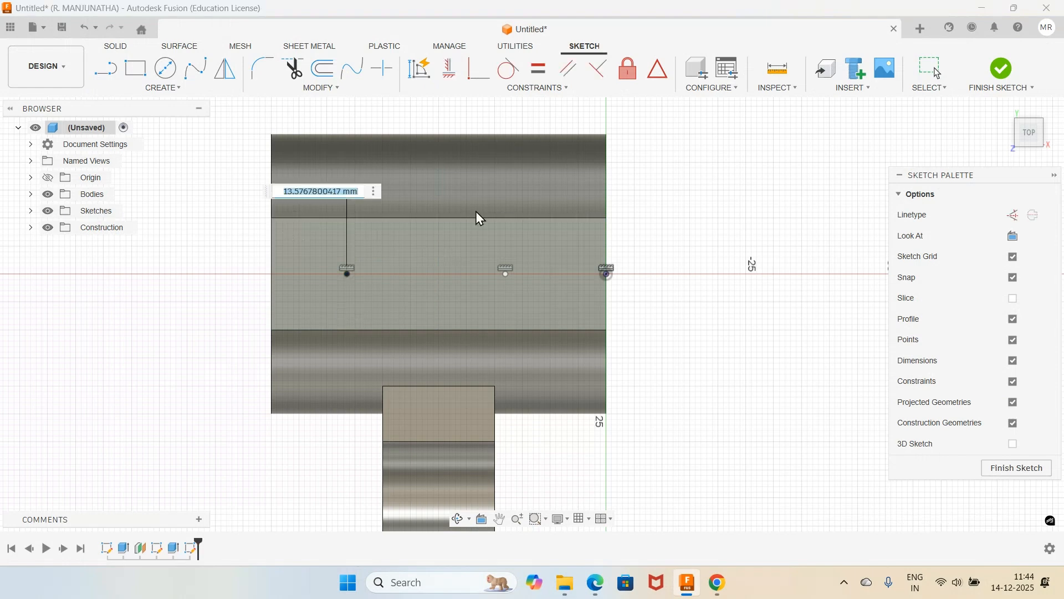
text(15)
key(Return)
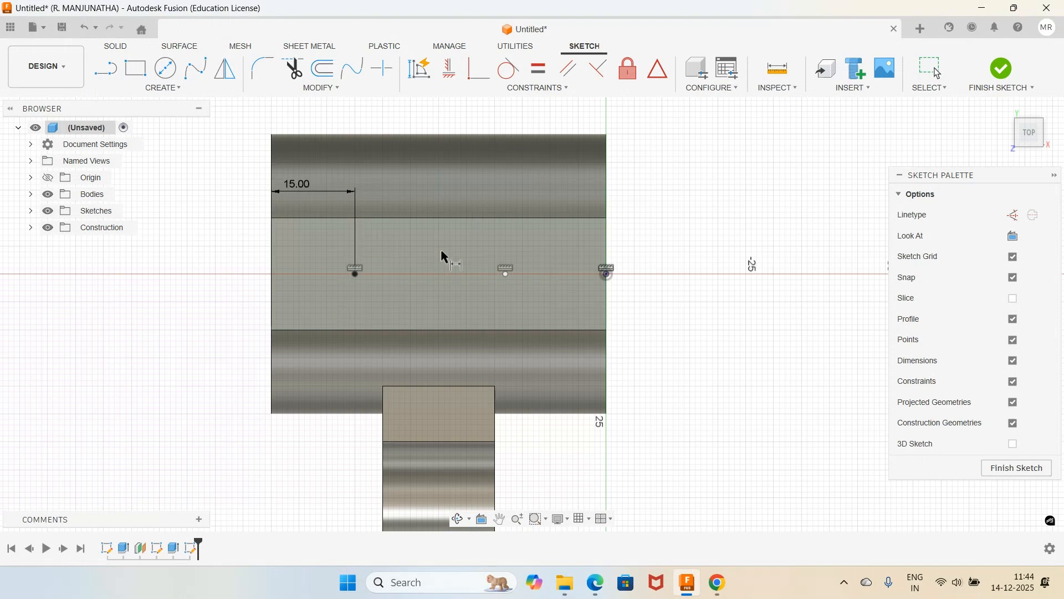
Step: Dimension the second sketch point 15 mm horizontally from the origin and finish the sketch
click(506, 271)
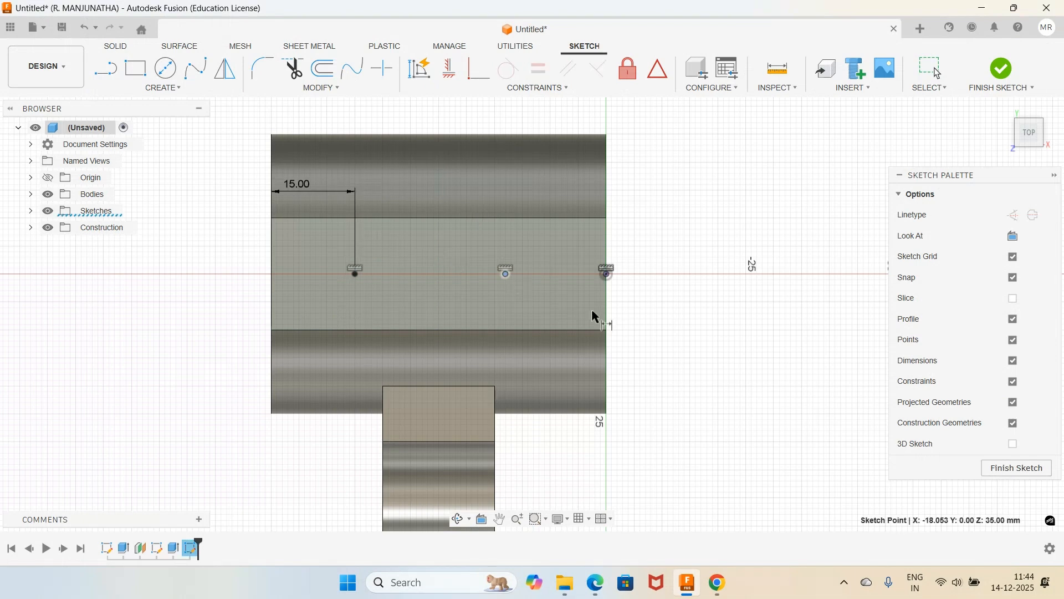
click(607, 277)
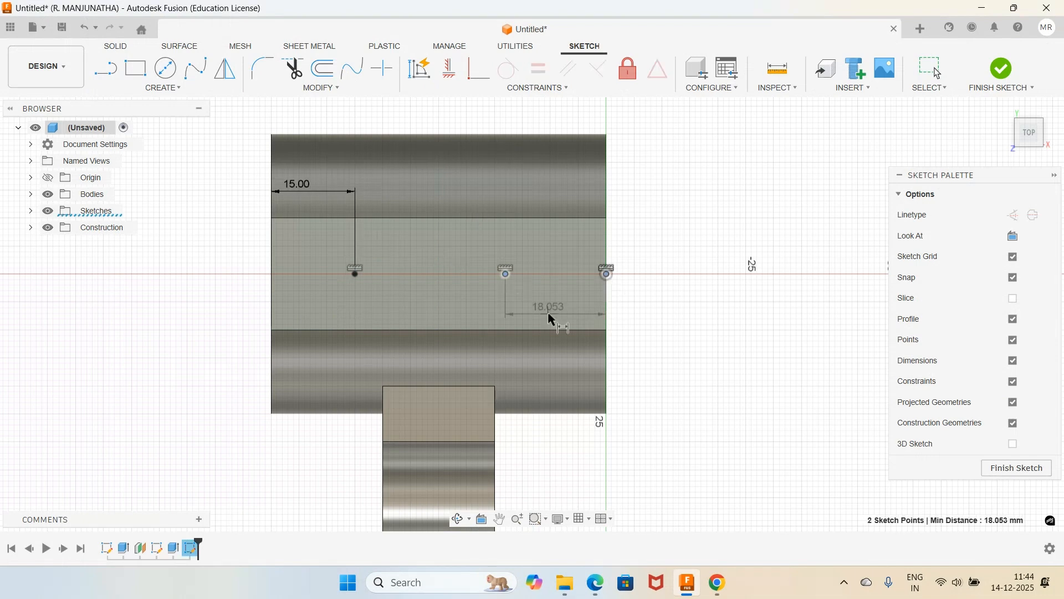
click(551, 320)
text(15)
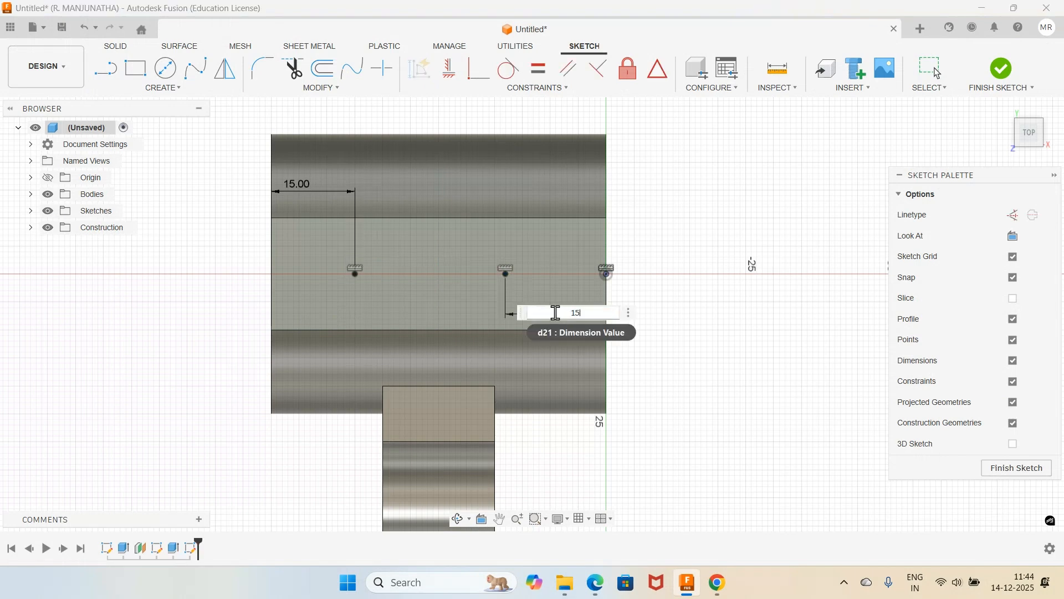
key(Return)
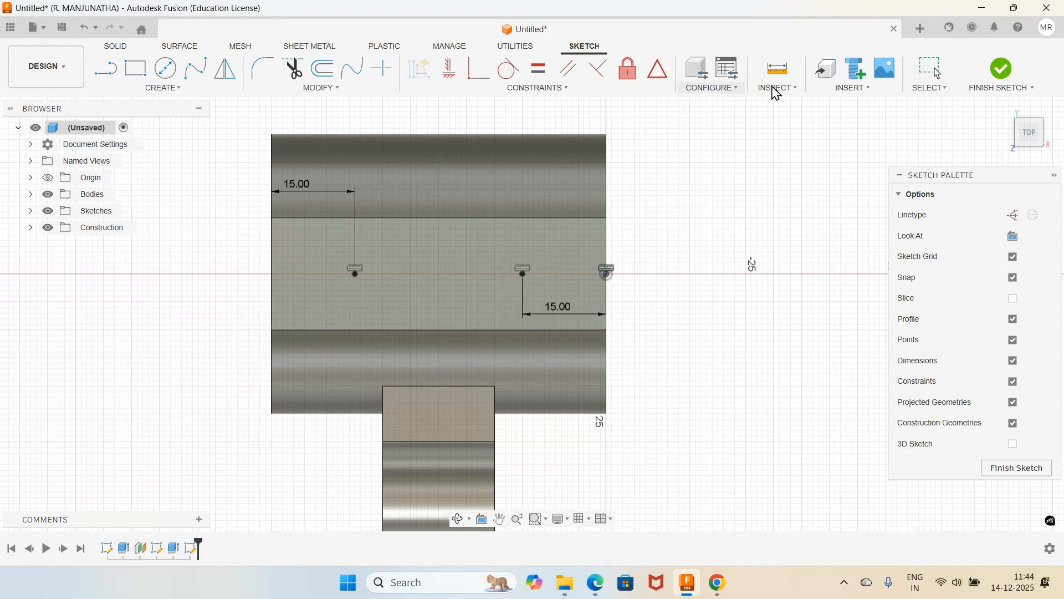
click(992, 72)
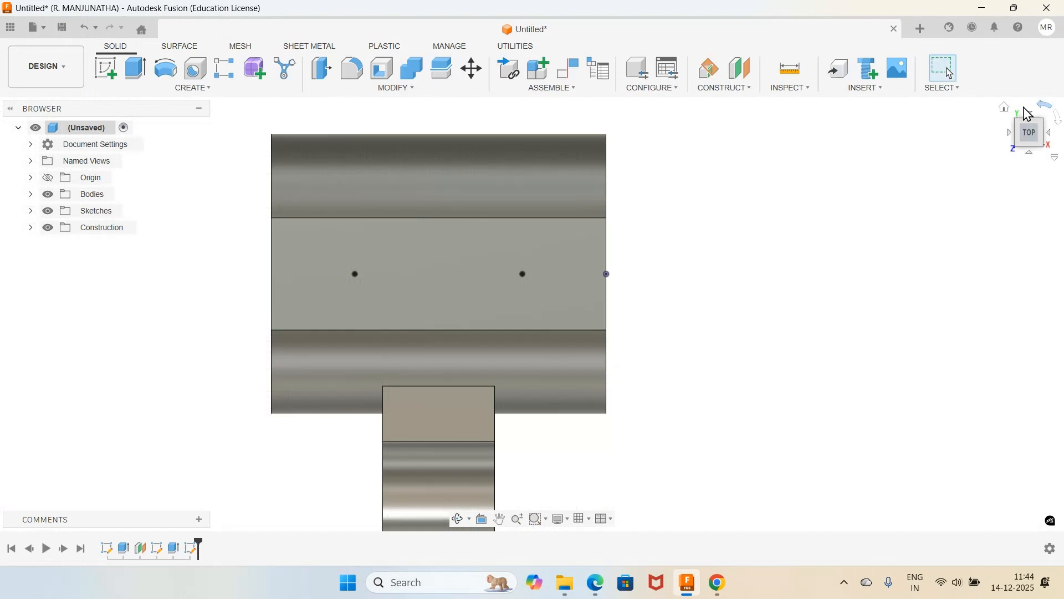
Step: Start a hole at the sketch point farther from the origin, check the manual, and set a 10 mm diameter with a flat drill point
click(1005, 109)
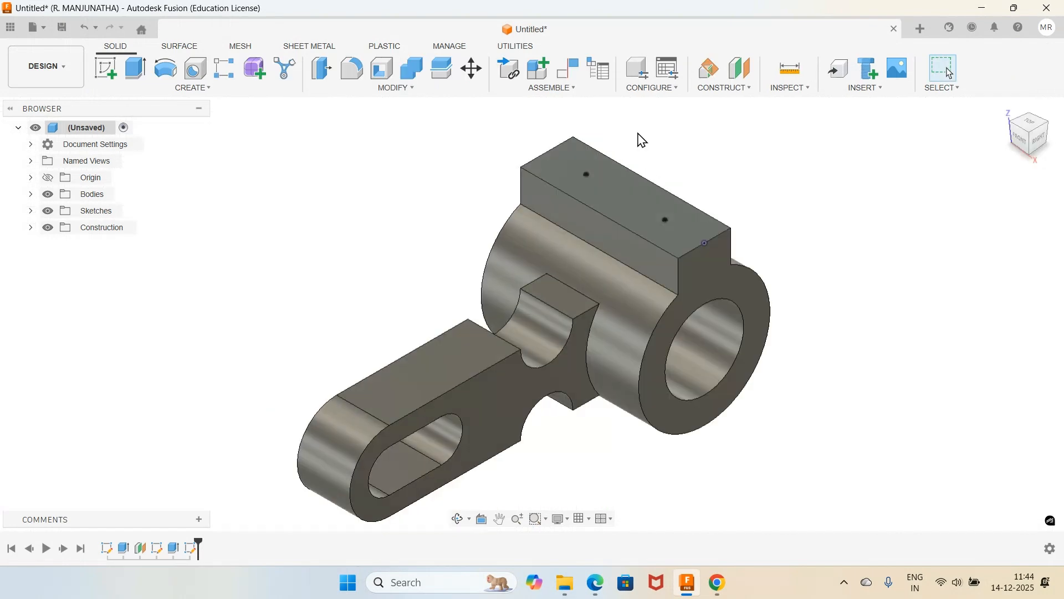
scroll(637, 138, up, 5)
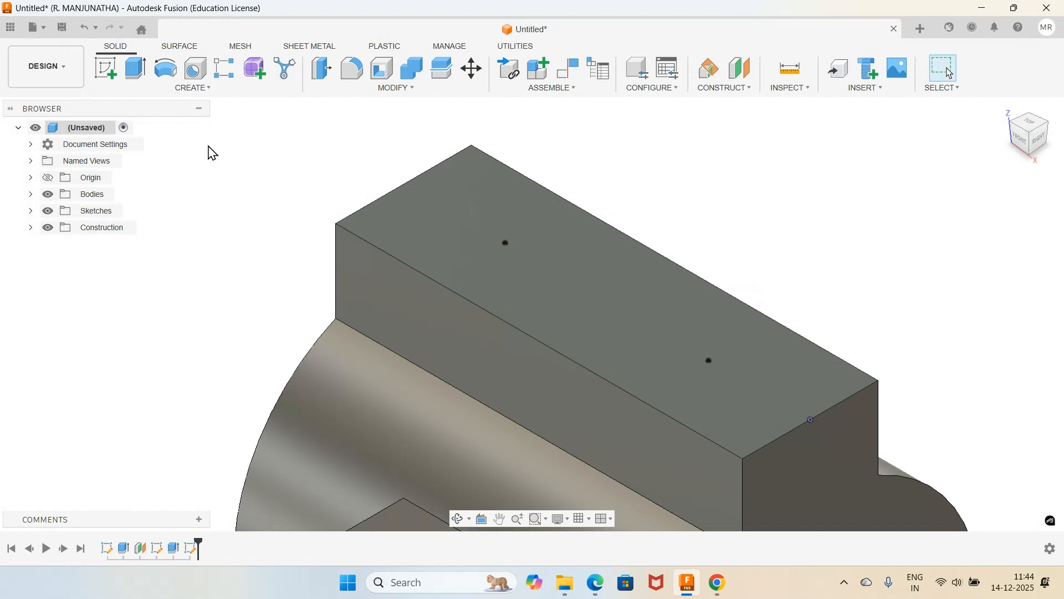
key(h)
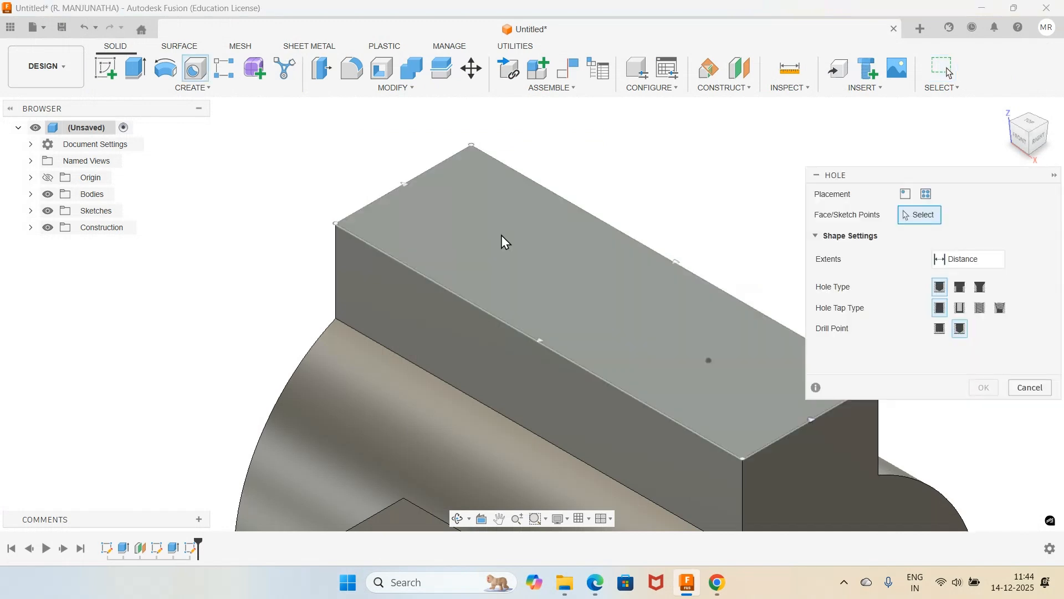
click(503, 237)
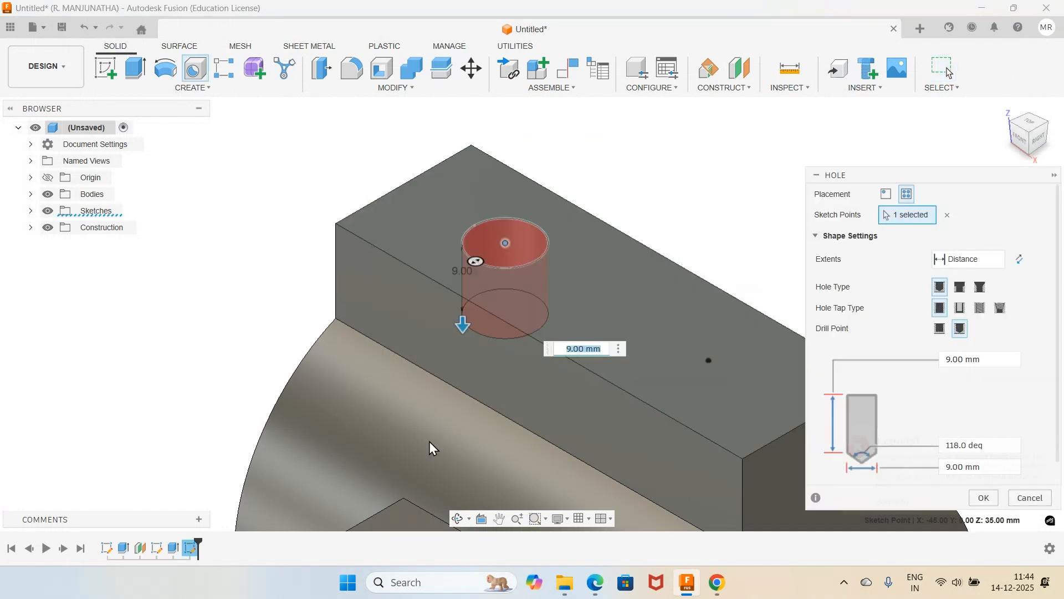
click(596, 584)
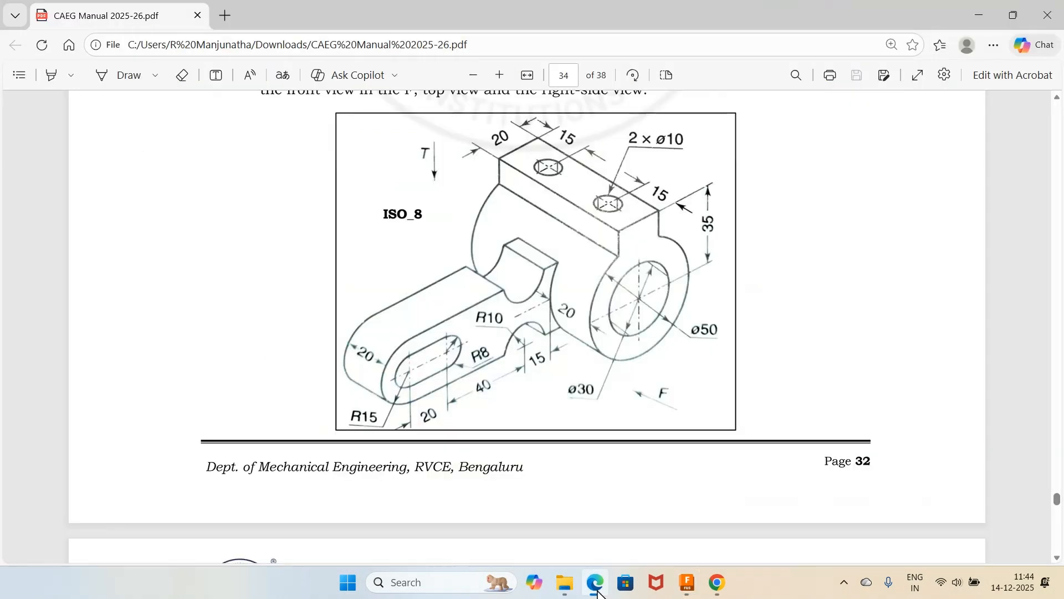
mouse_move(689, 583)
click(687, 582)
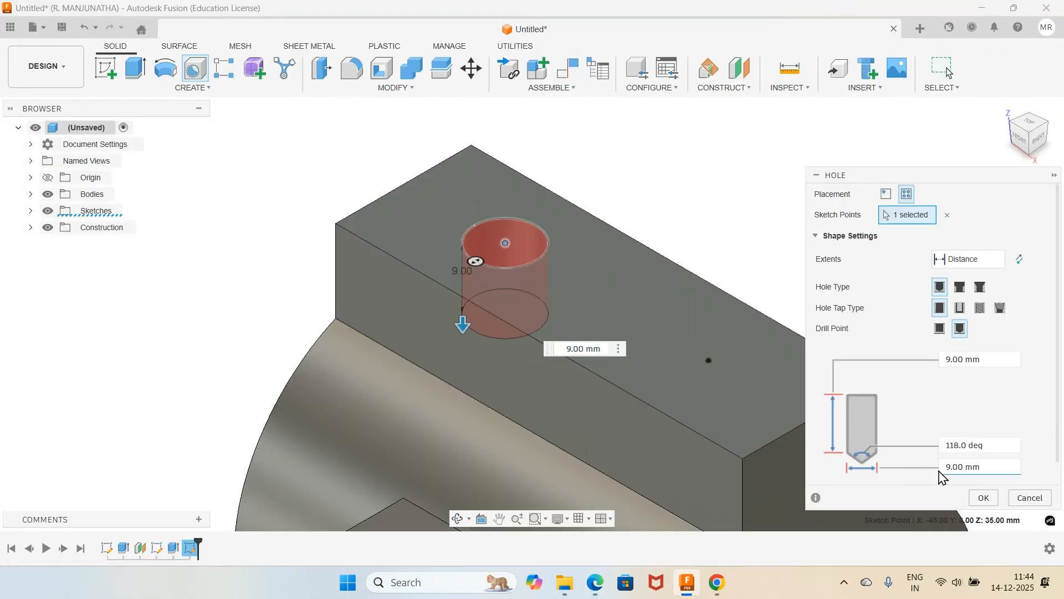
drag(1000, 465, 911, 472)
text(10)
click(940, 328)
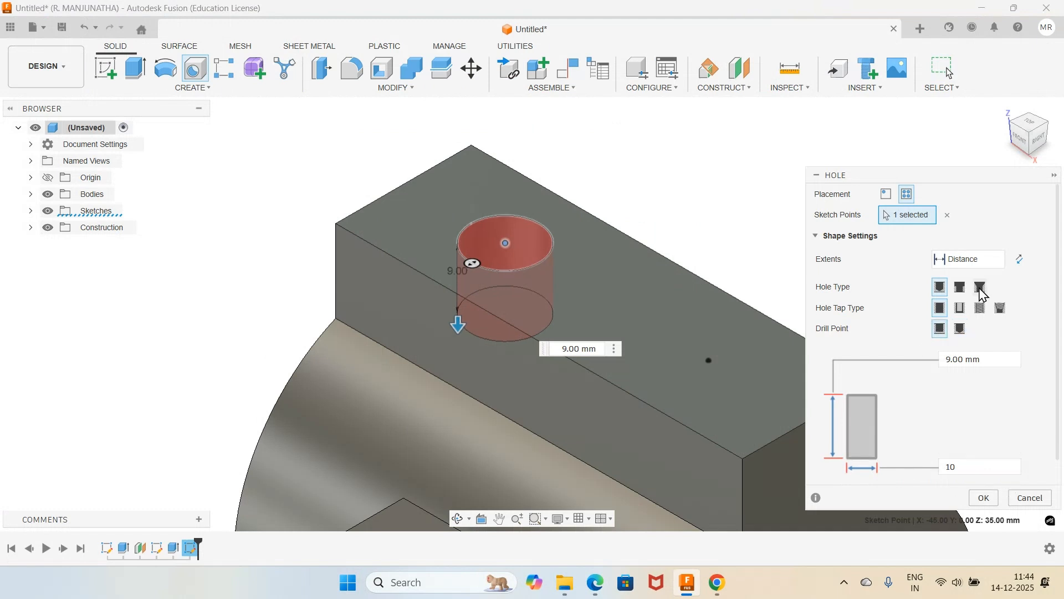
Step: Set the hole's extent to the hub's bore surface, add the second sketch point and create both holes
click(1001, 262)
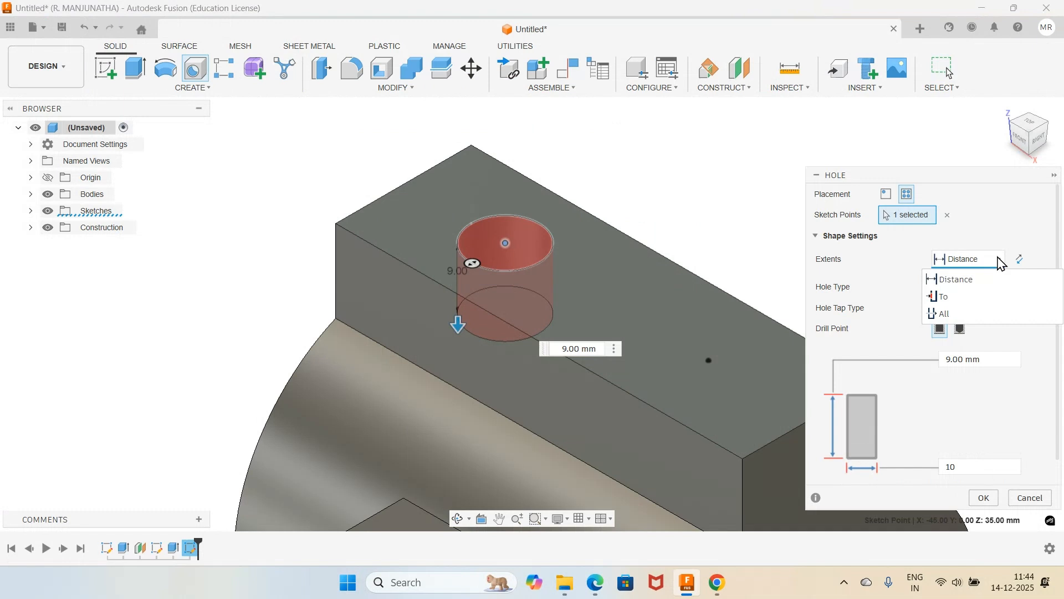
click(944, 299)
scroll(726, 278, down, 5)
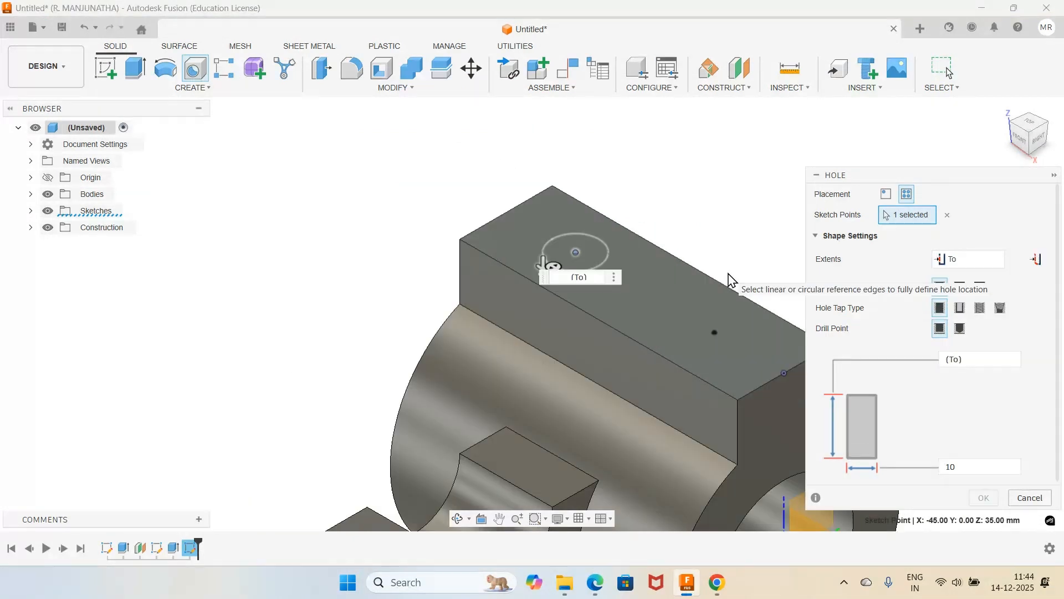
click(740, 431)
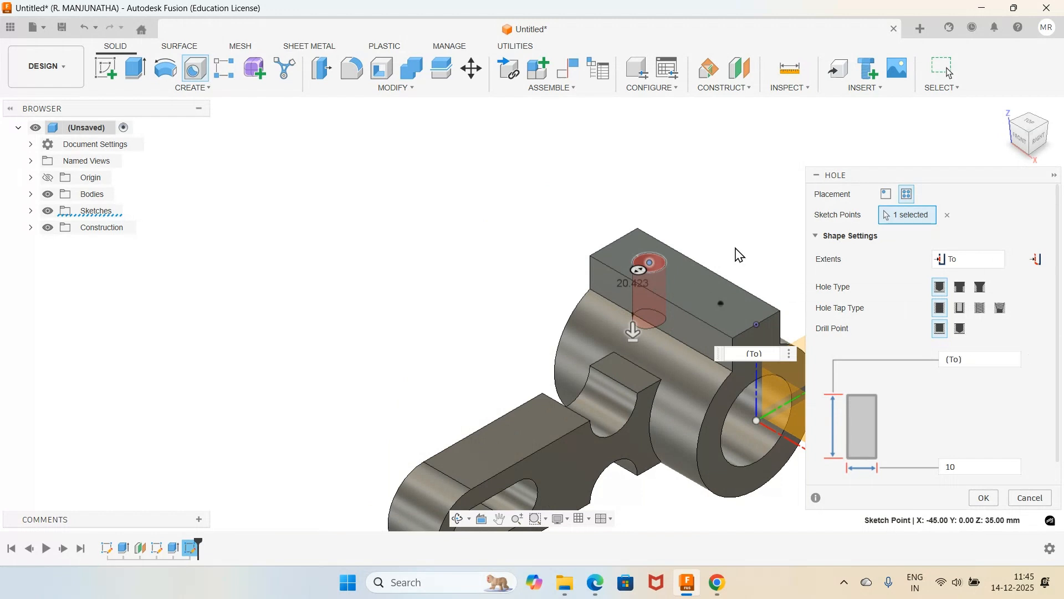
click(721, 303)
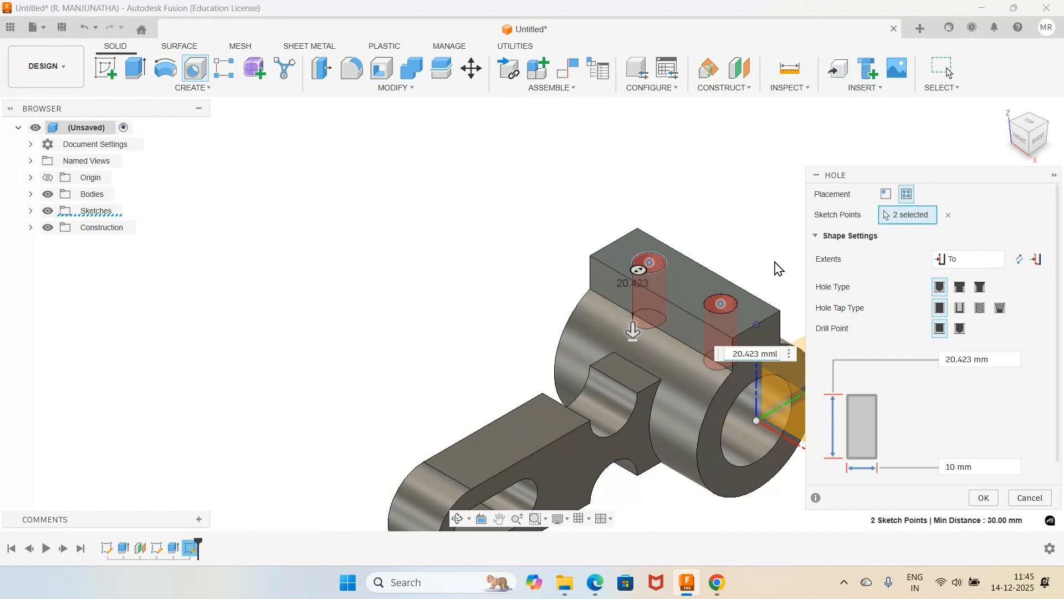
click(983, 498)
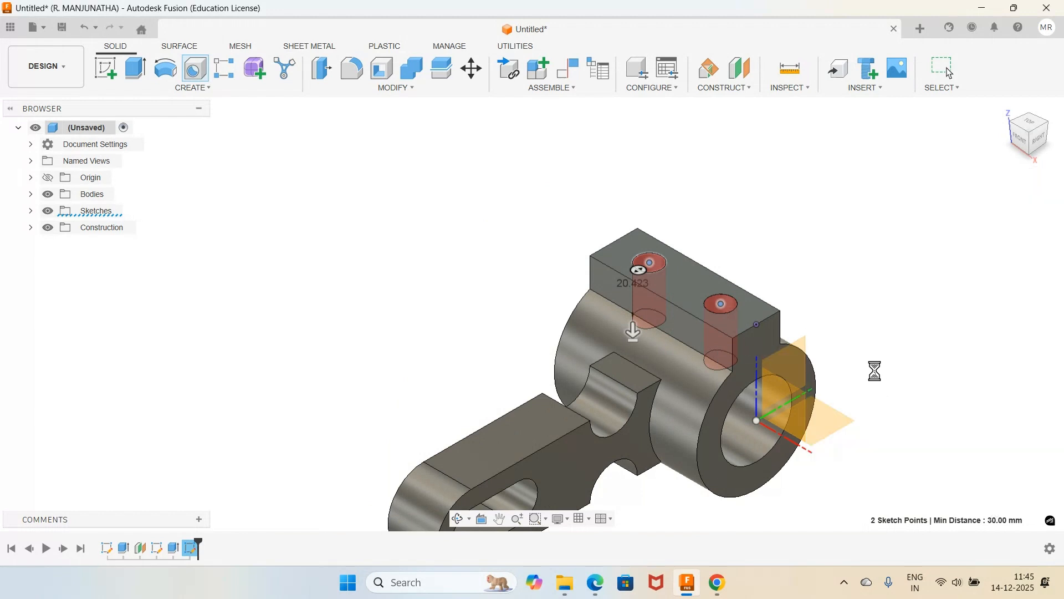
scroll(813, 321, down, 2)
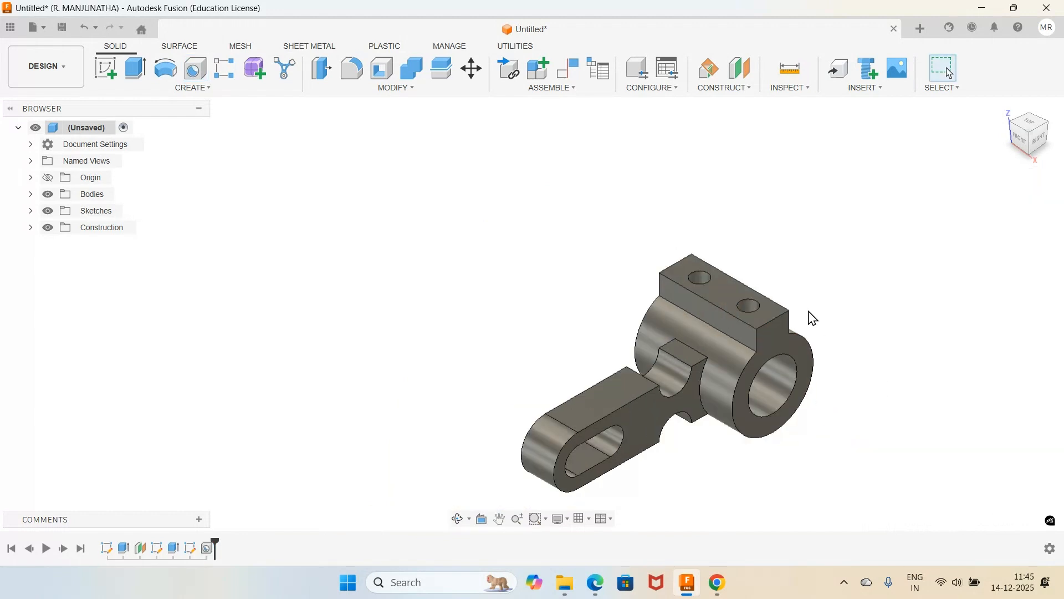
scroll(814, 320, down, 1)
Step: Compare the part with the manual drawing and apply the Paint - Enamel Glossy (Yellow) appearance to the body
key(alt+Tab)
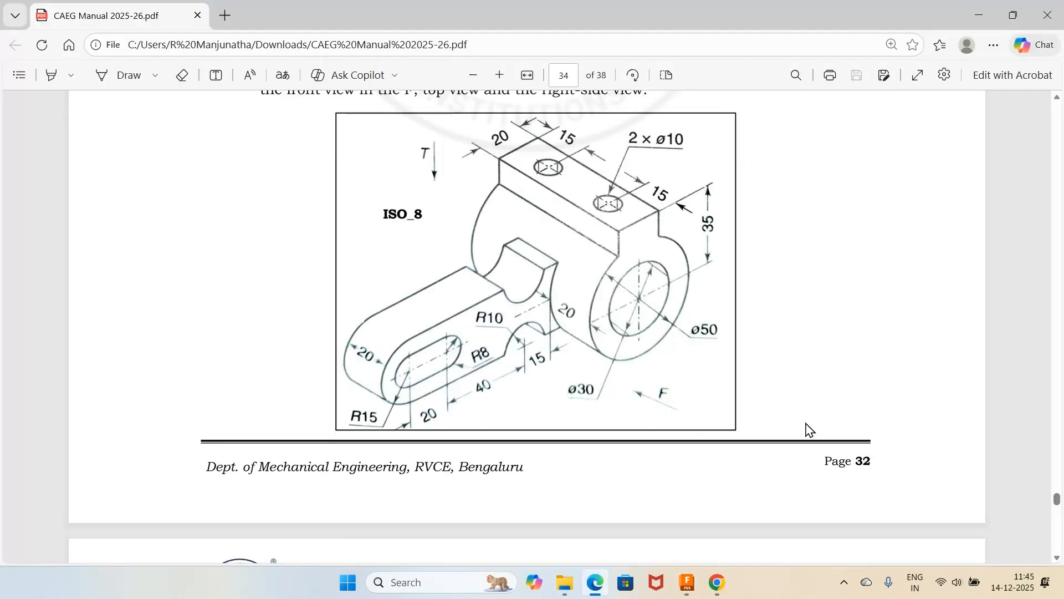
click(697, 593)
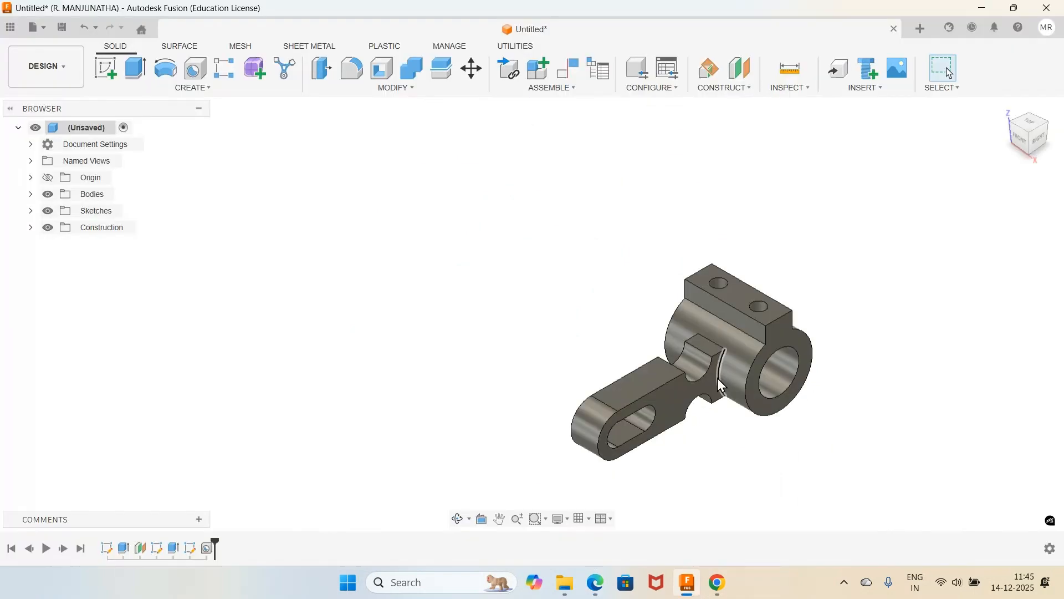
key(a)
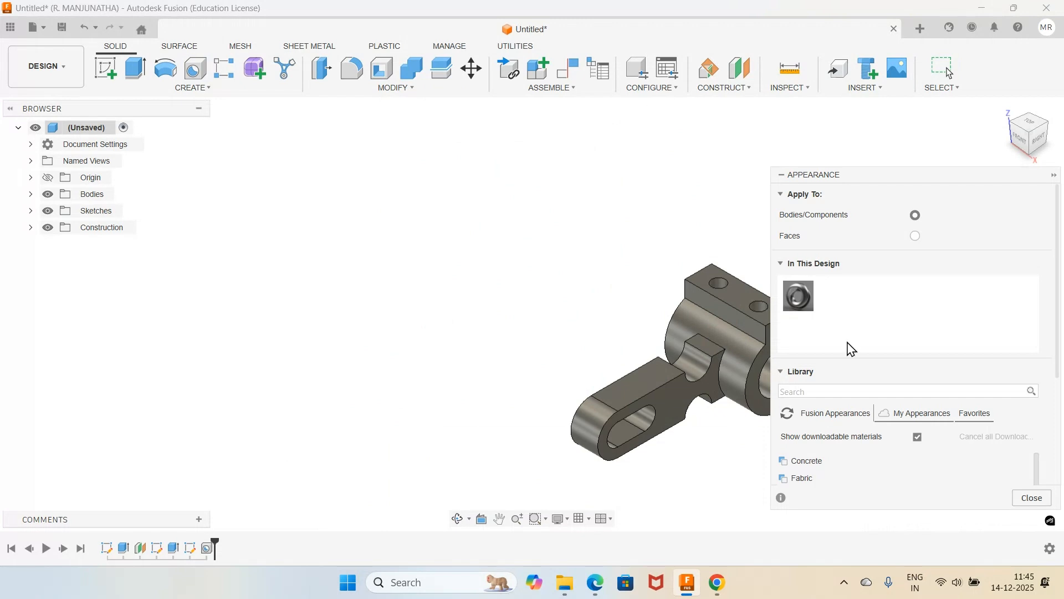
scroll(852, 348, down, 3)
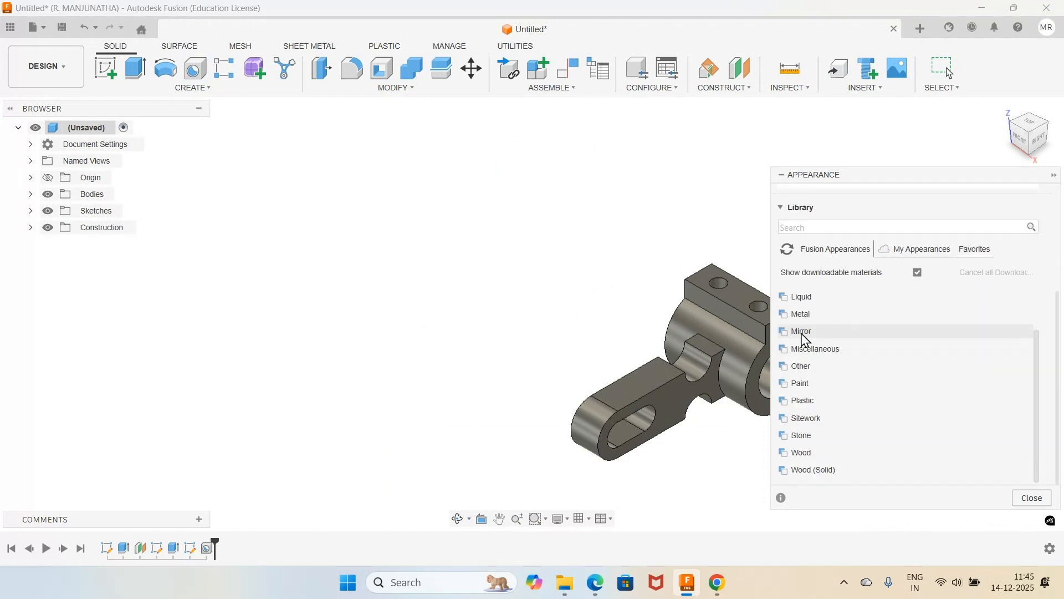
scroll(807, 337, up, 1)
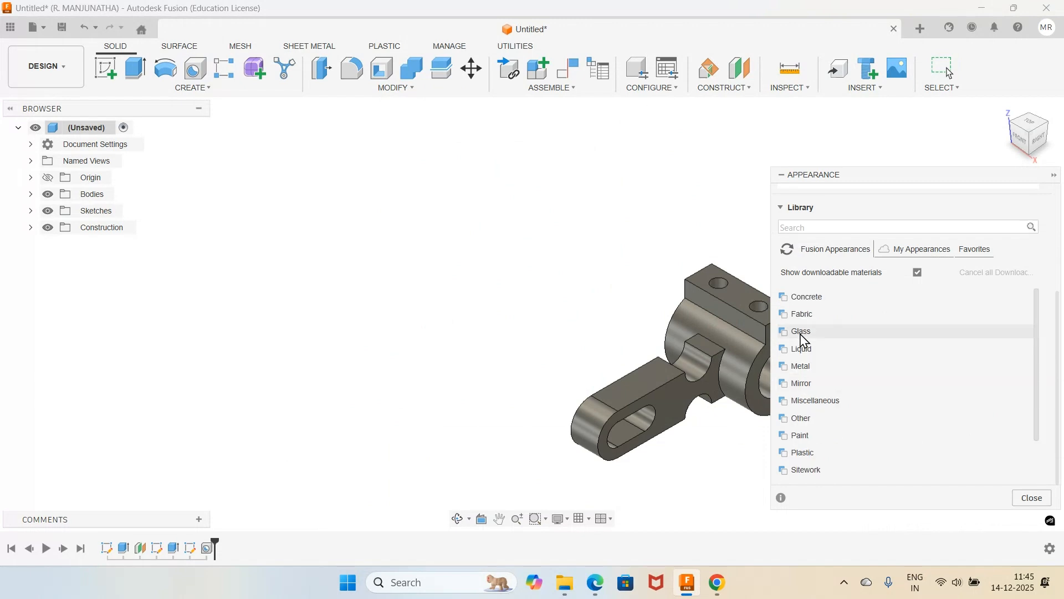
scroll(805, 336, down, 1)
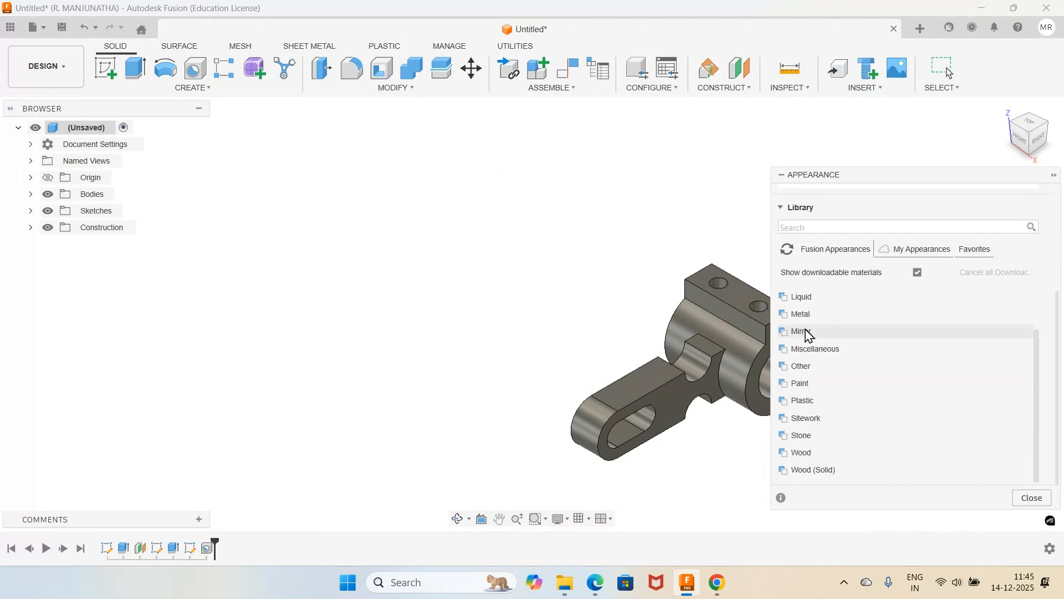
click(804, 382)
click(805, 401)
scroll(806, 413, down, 3)
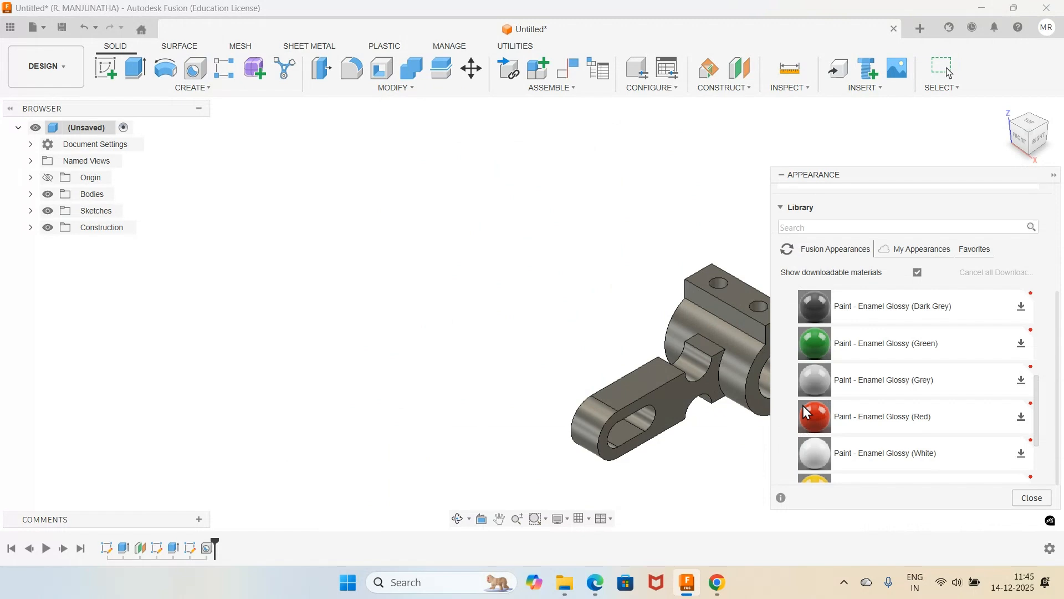
scroll(826, 441, down, 3)
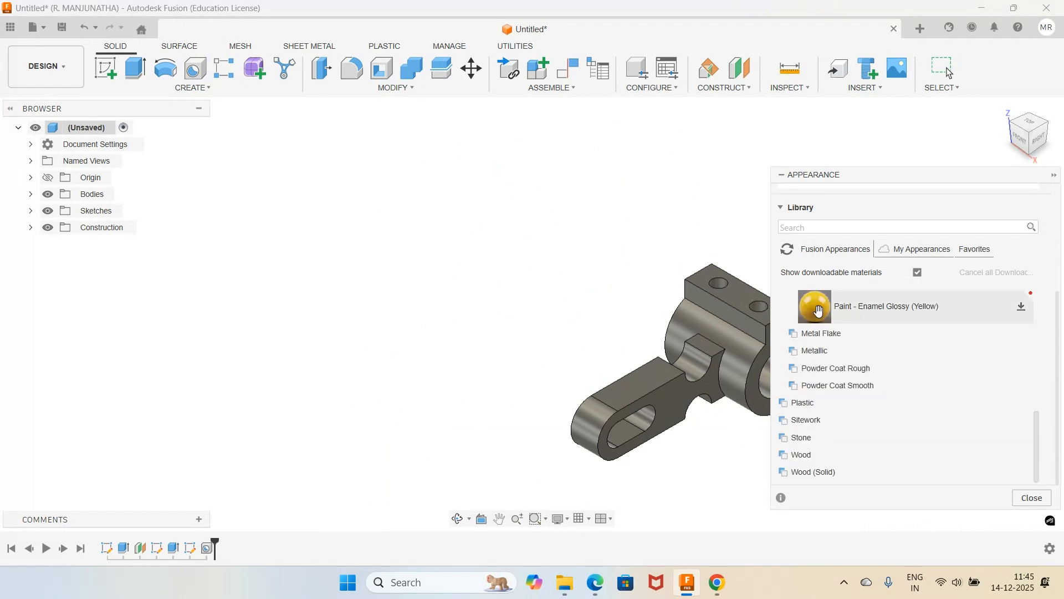
click(1030, 496)
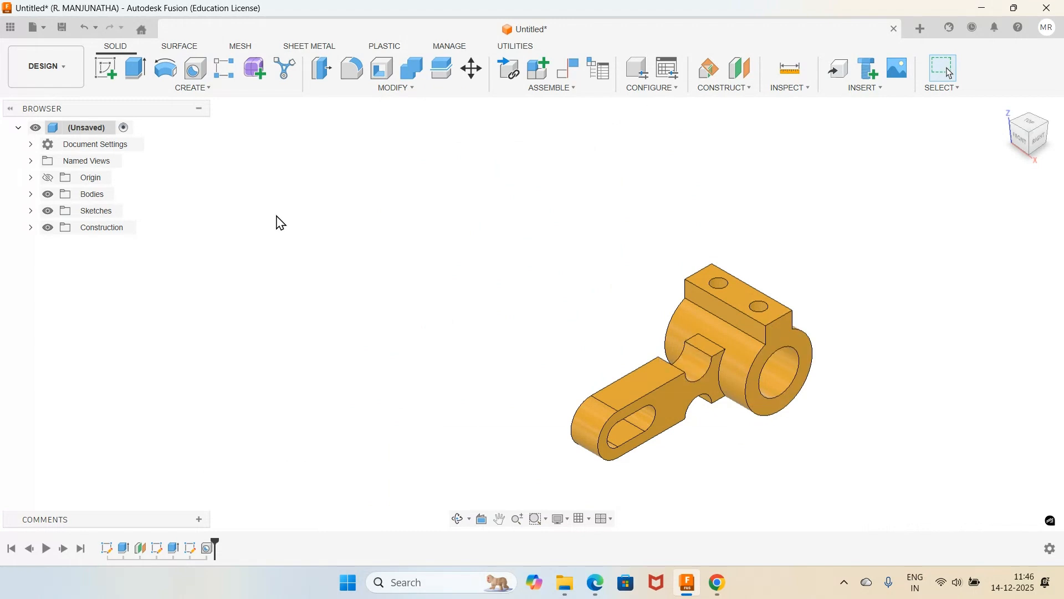
Step: Check the part label in the manual and save the design as ISO_8 in the RVCE1ST SEM project
click(63, 27)
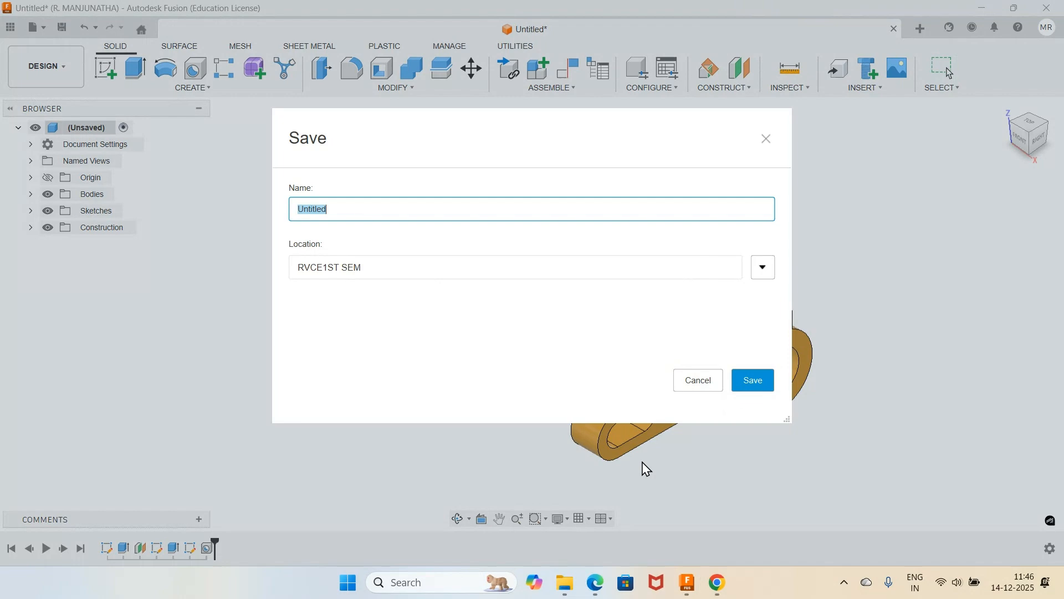
key(alt+Tab)
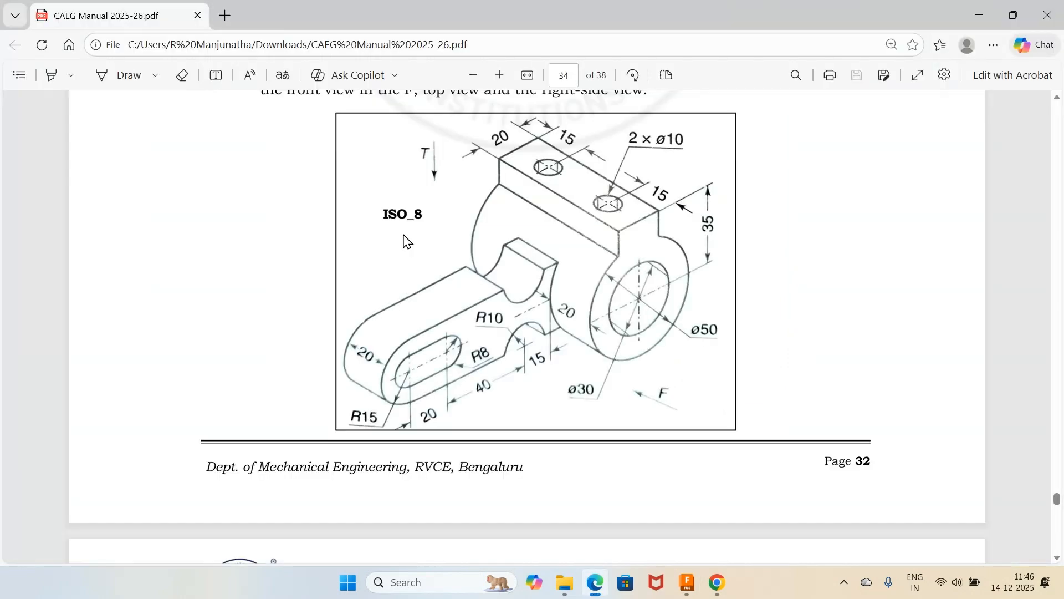
key(alt+Tab)
text(_8)
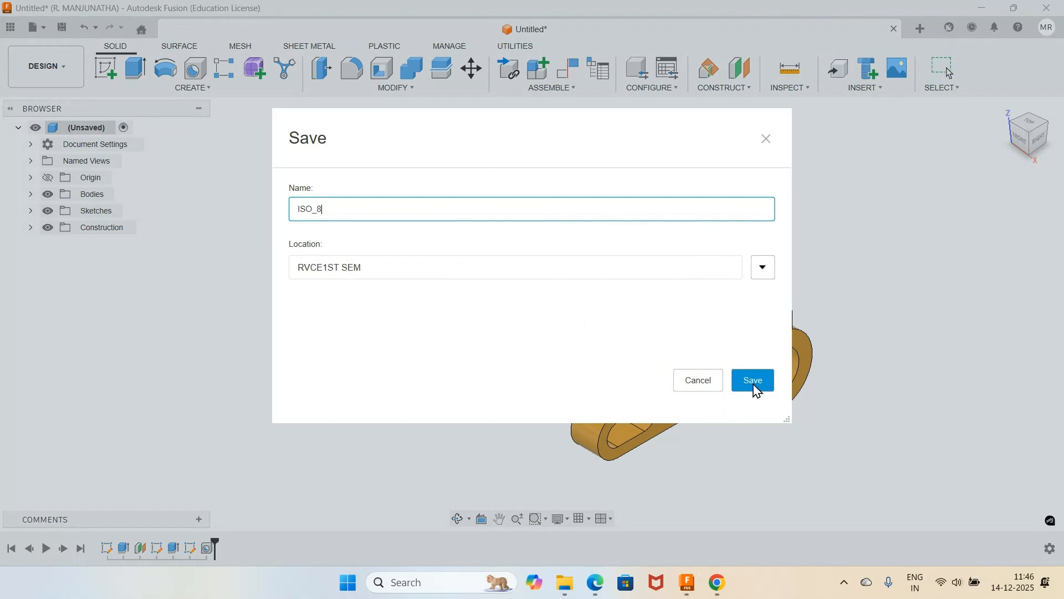
click(753, 380)
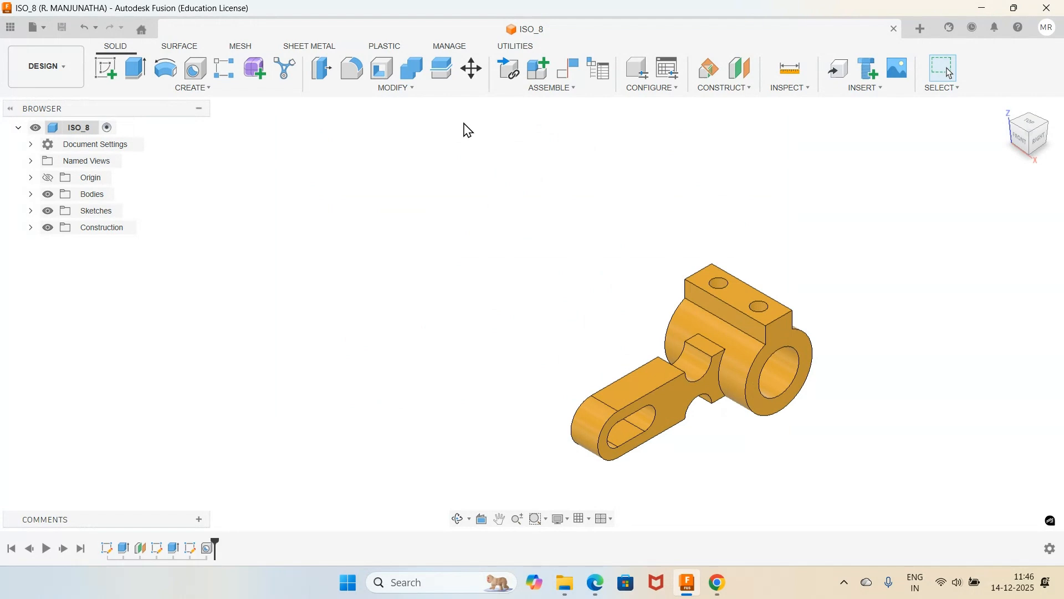
Step: Show the project's file list, check the manual, and create an A3 landscape ISO drawing in mm from the full ISO_8 design
click(10, 27)
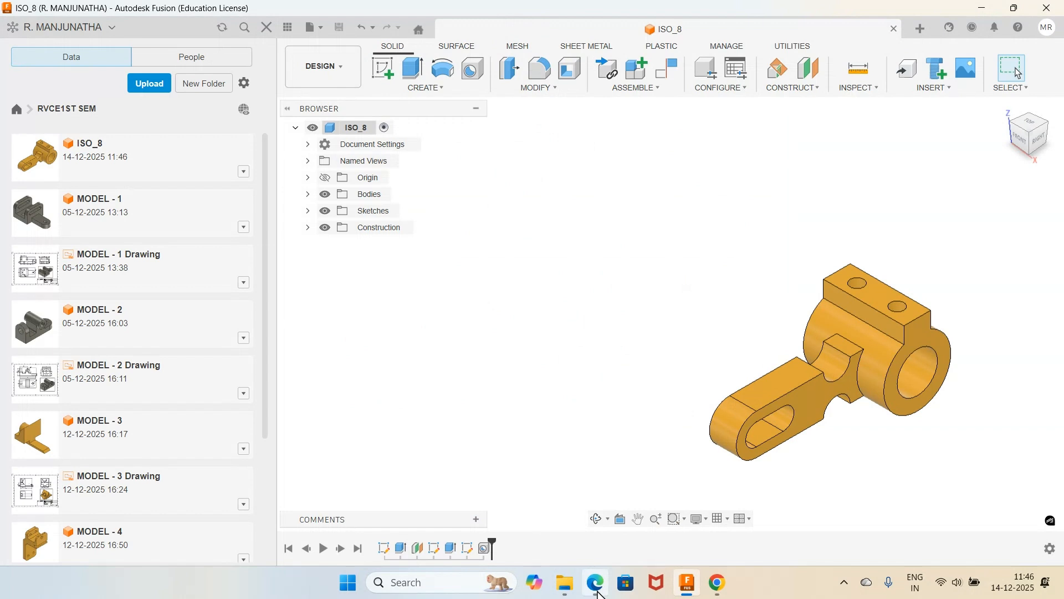
click(595, 583)
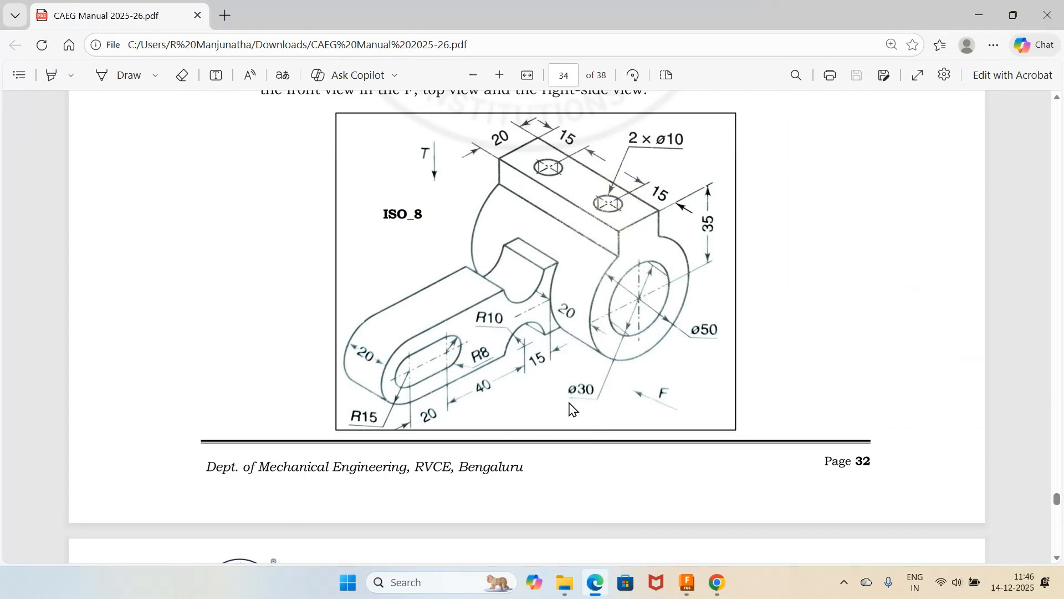
mouse_move(387, 254)
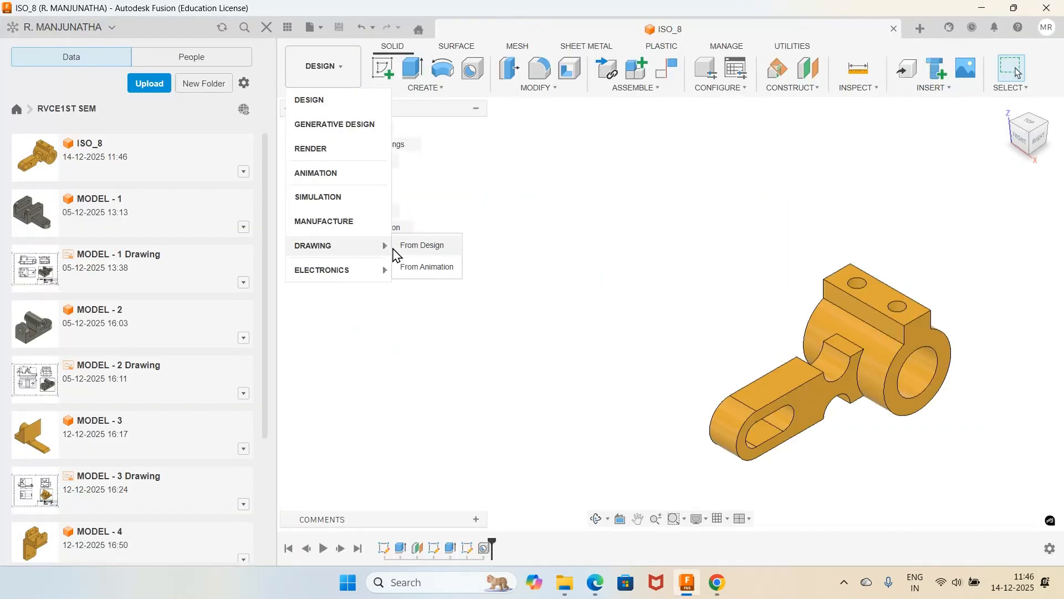
click(413, 248)
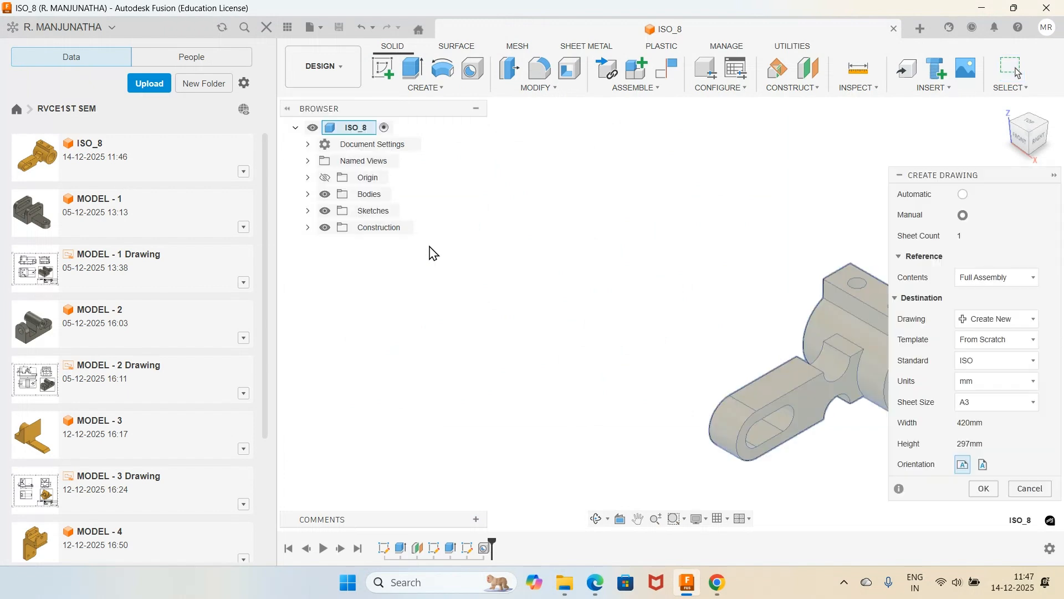
drag(942, 181, 870, 150)
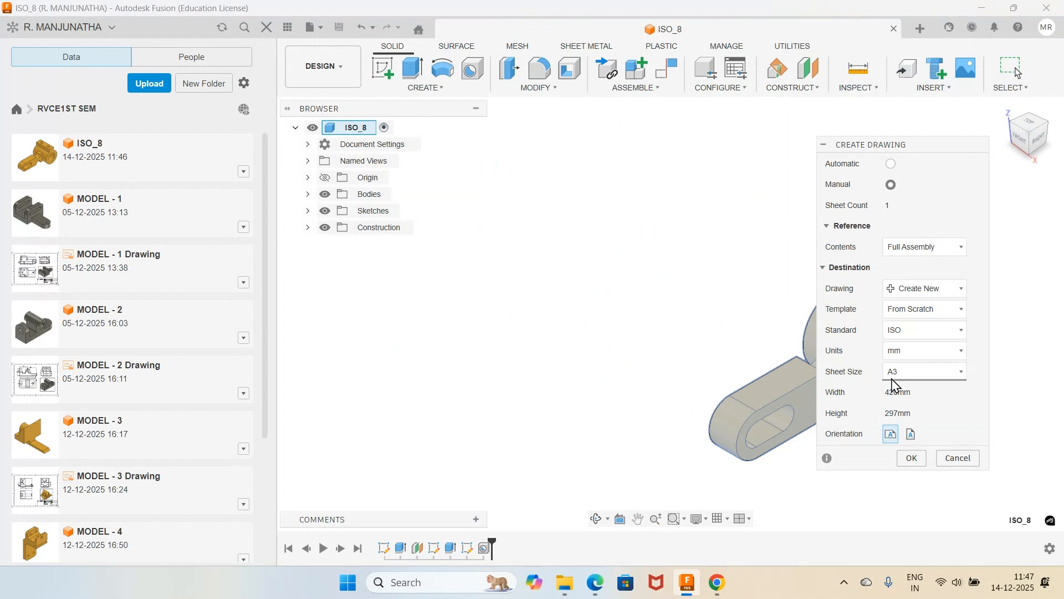
click(916, 457)
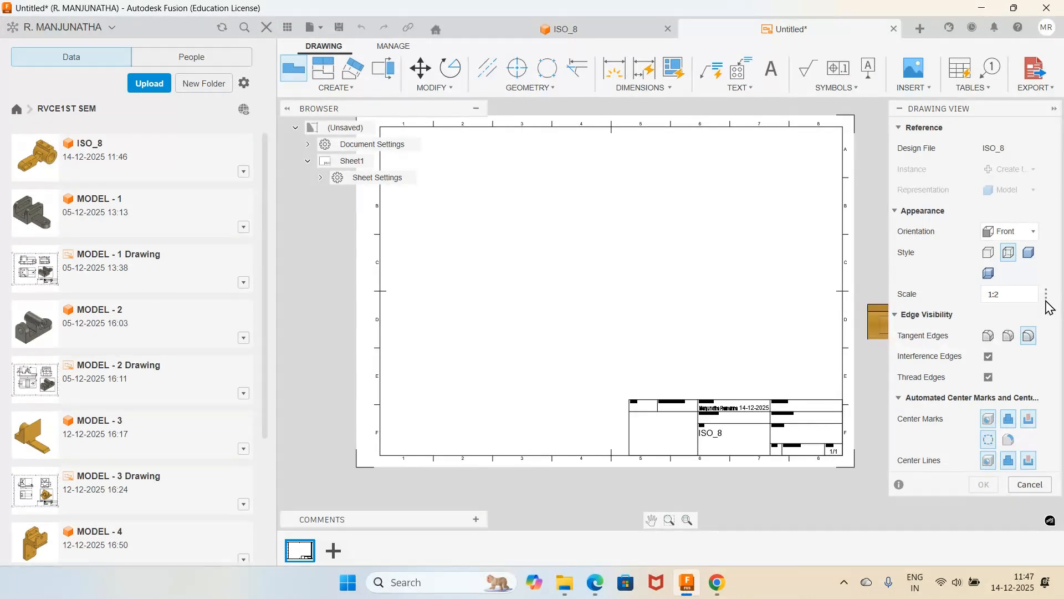
Step: Place a base view in the RIGHT orientation at 1:1 scale with hidden edges near the sheet's upper-left corner
click(1040, 293)
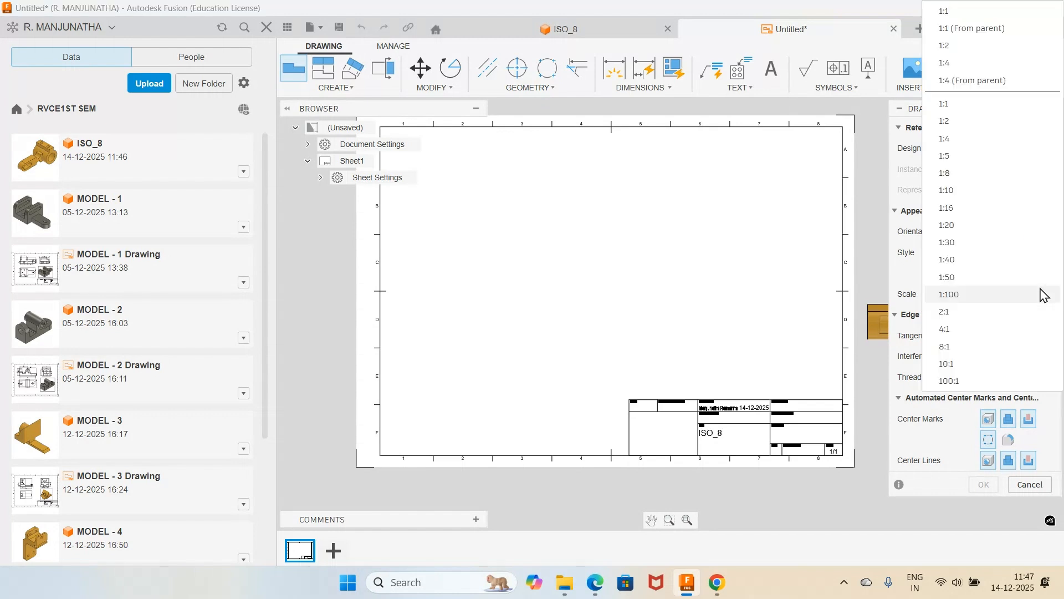
click(943, 103)
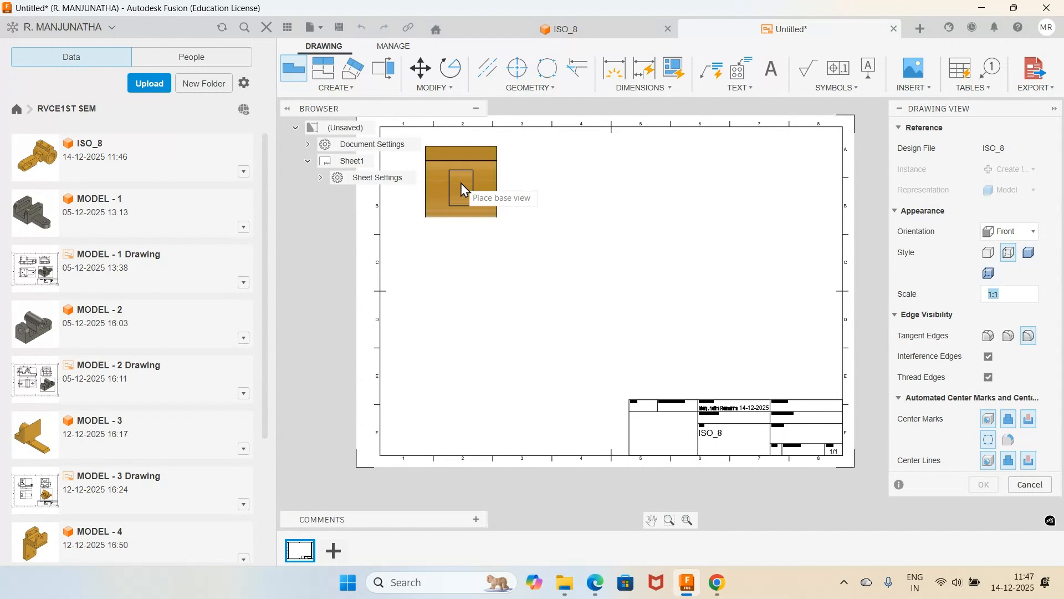
mouse_move(718, 589)
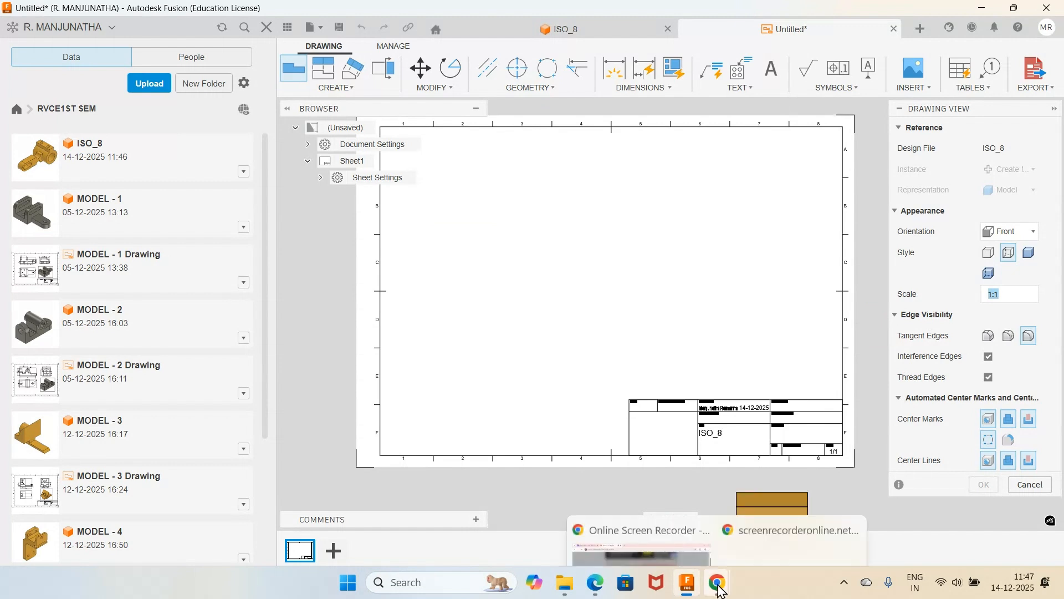
click(603, 565)
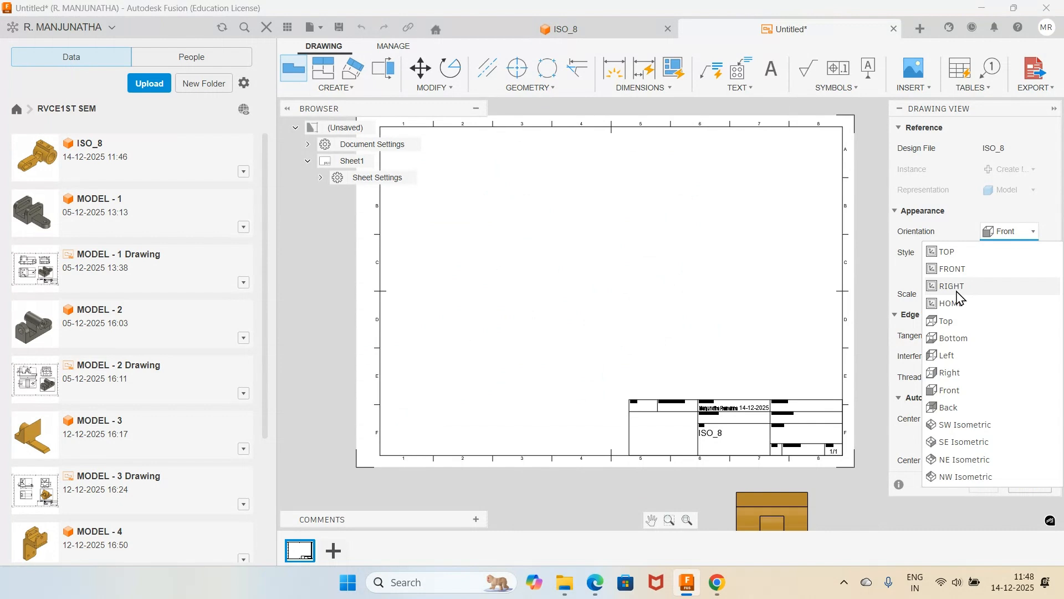
click(956, 287)
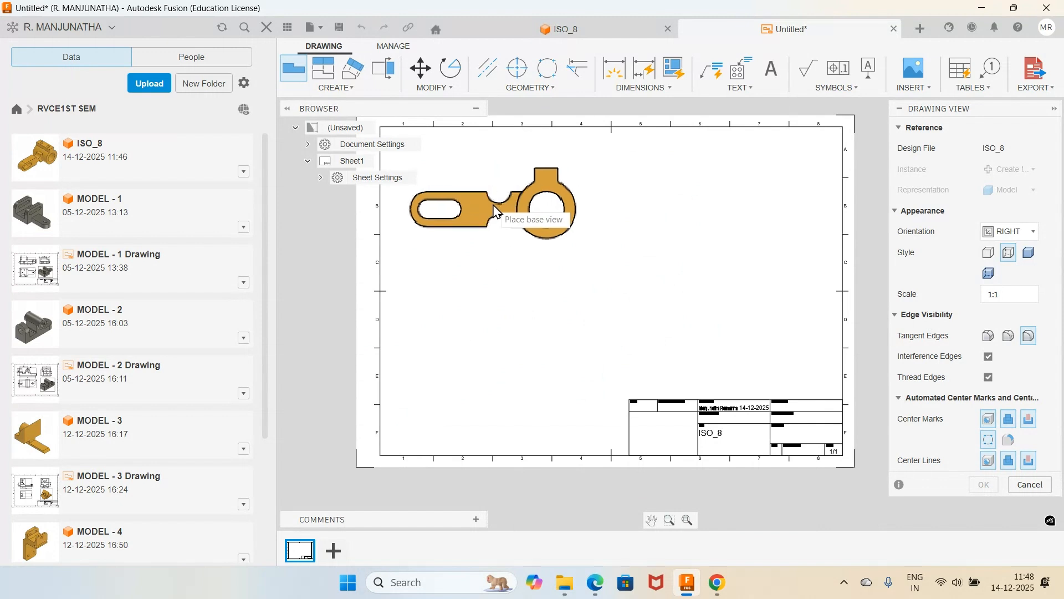
click(505, 213)
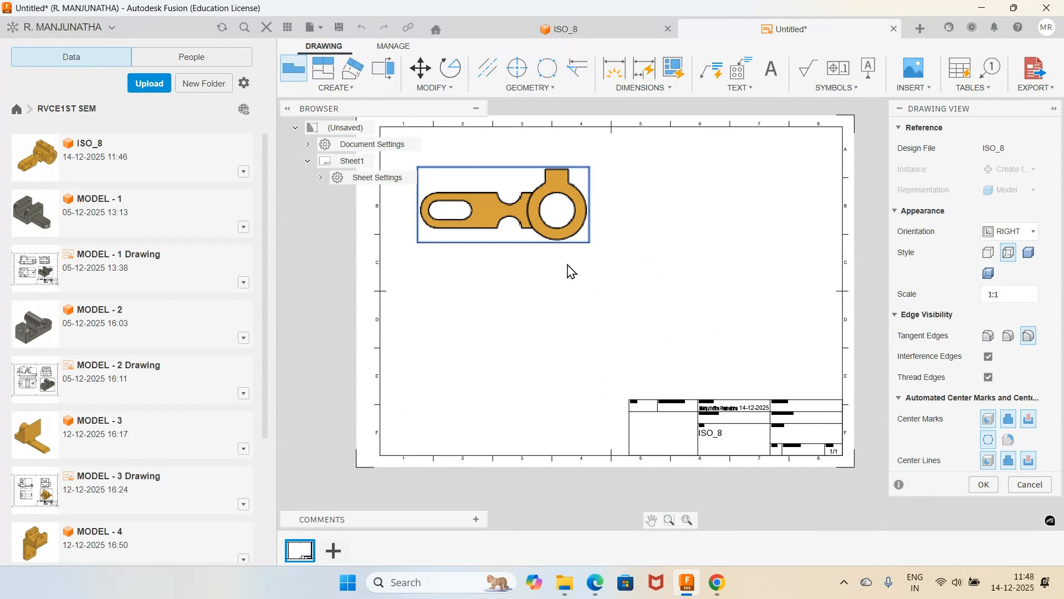
key(Return)
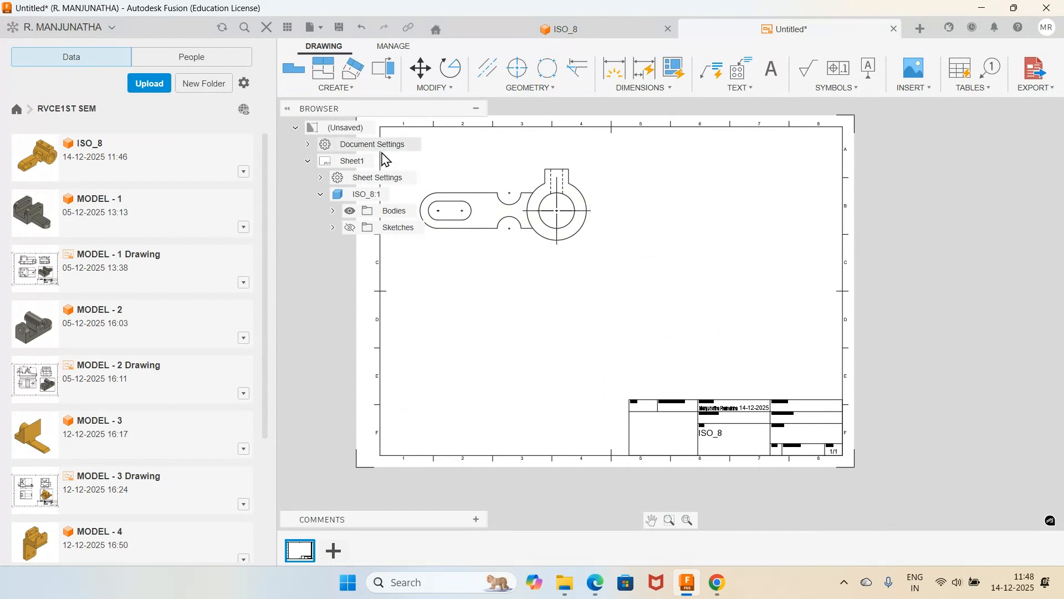
Step: Project a top view below the base view, a side view beside it, and an isometric view above the title block
click(327, 70)
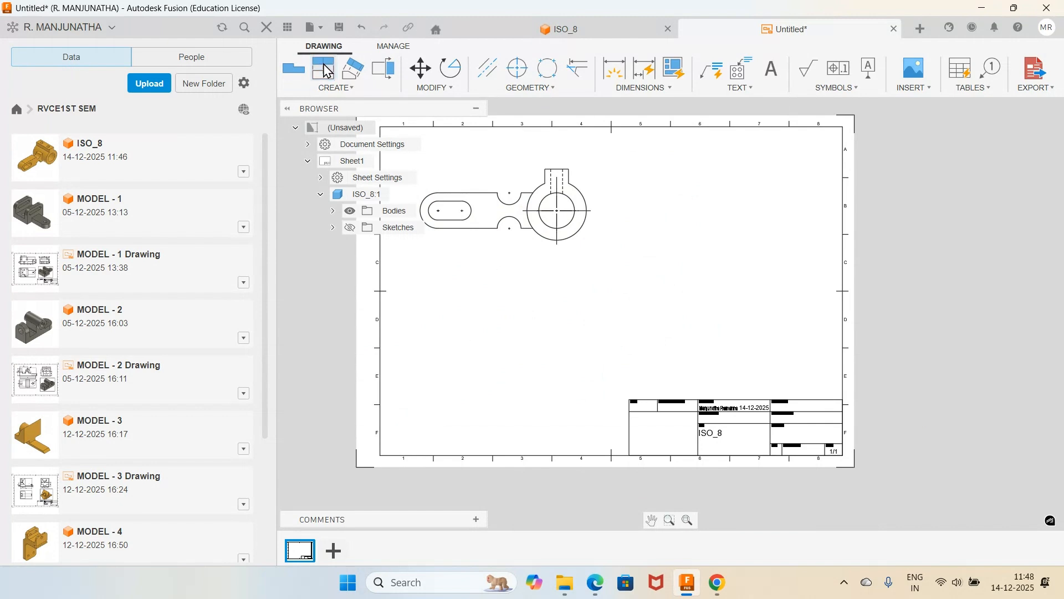
click(569, 232)
click(570, 231)
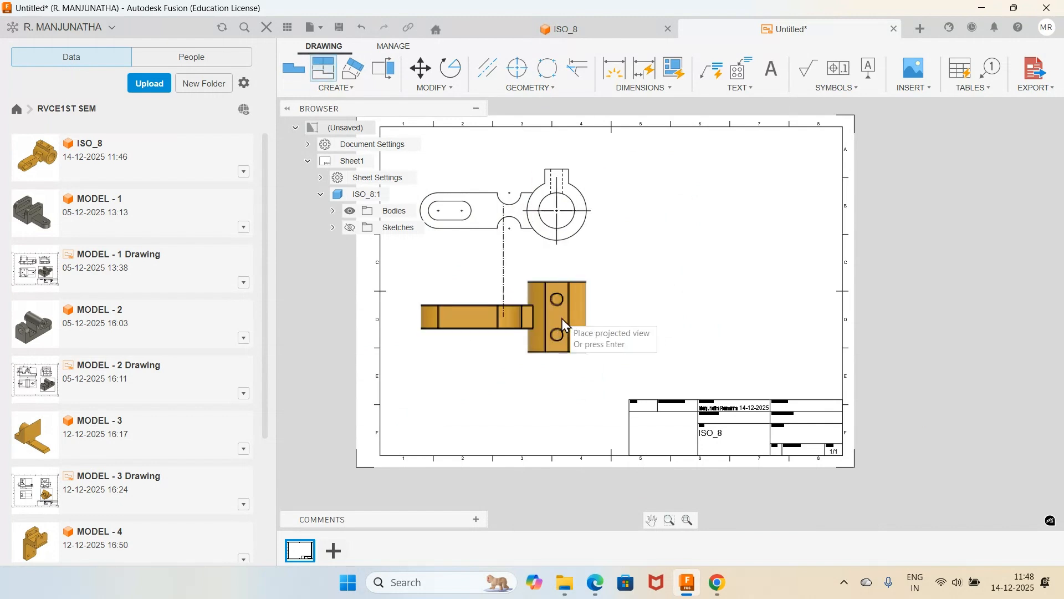
click(693, 232)
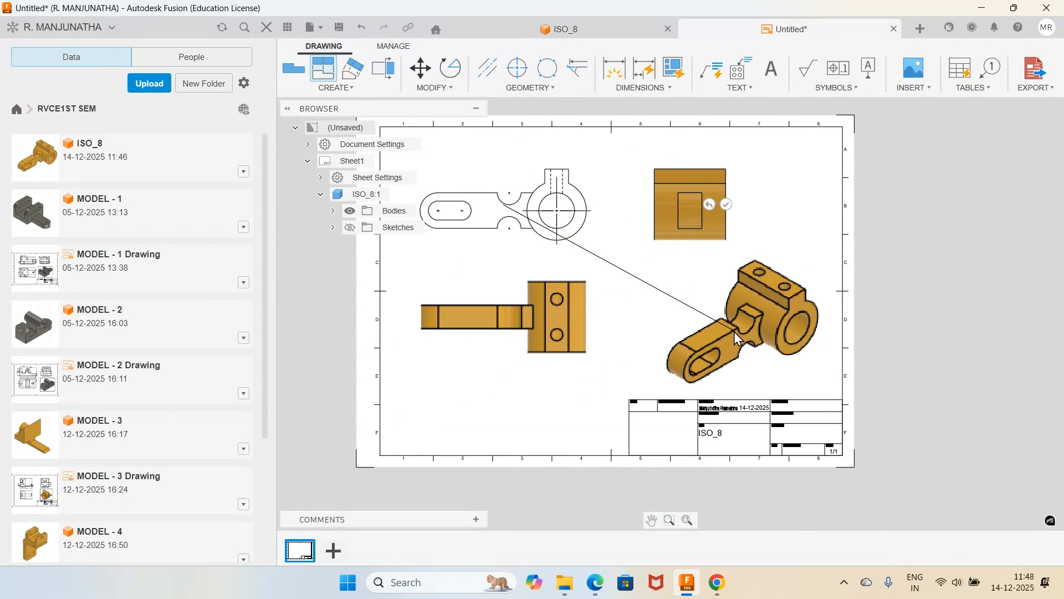
click(734, 331)
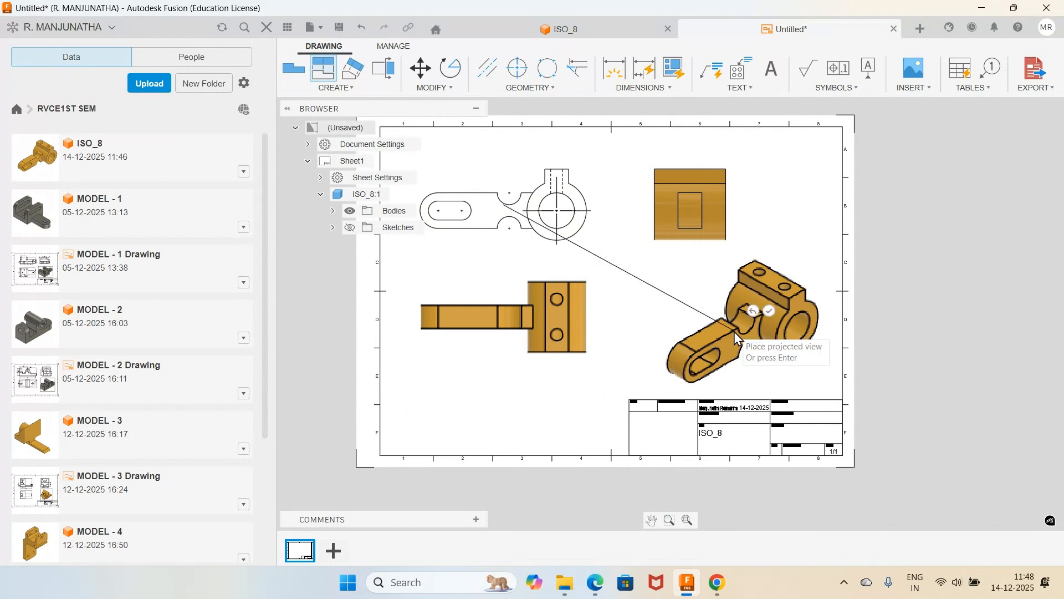
key(Return)
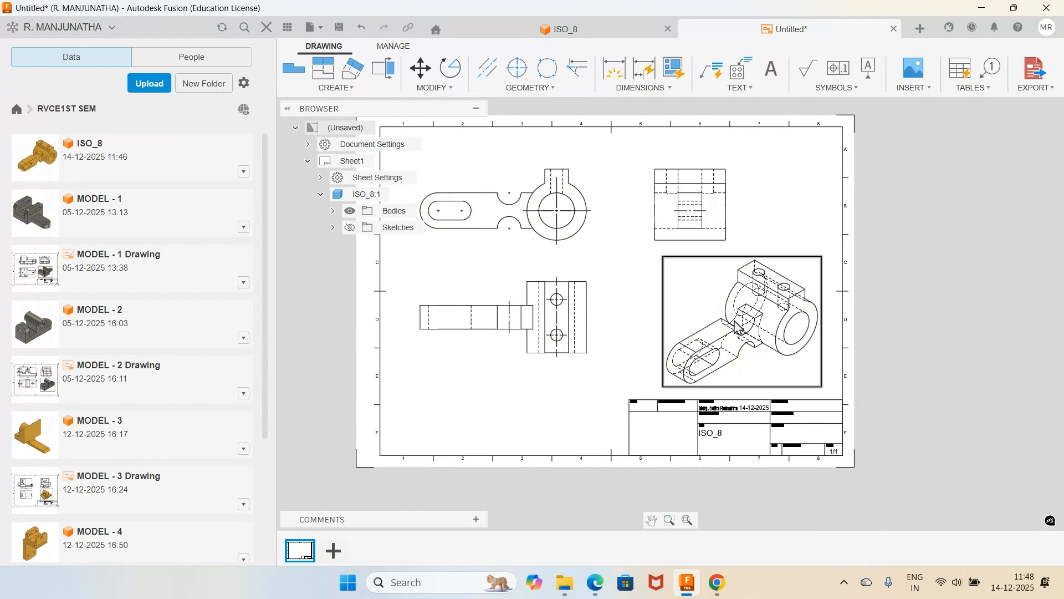
Step: Set the isometric view's style to Shaded
double_click(776, 277)
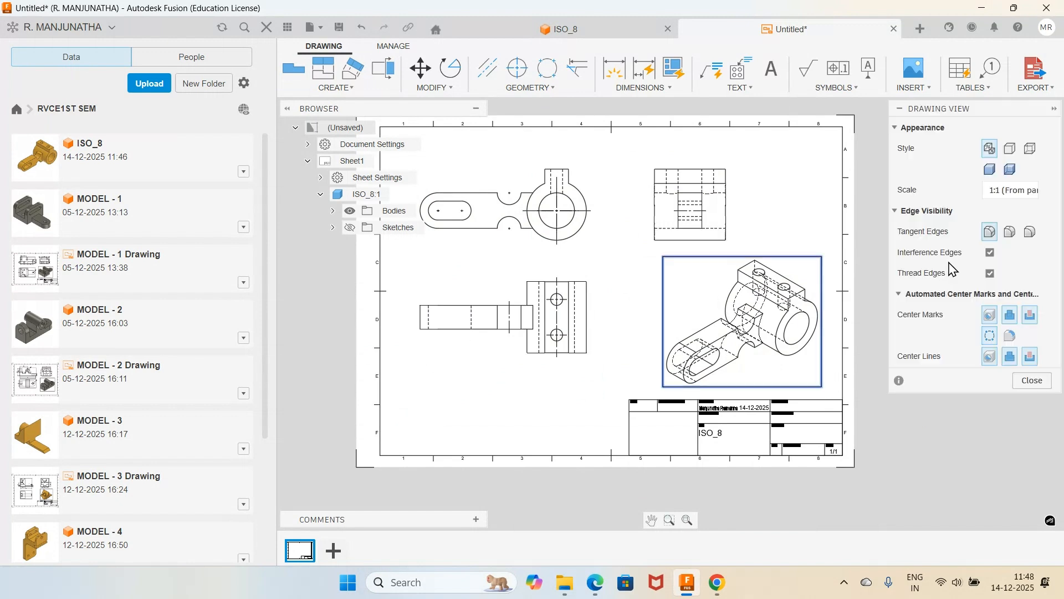
click(992, 170)
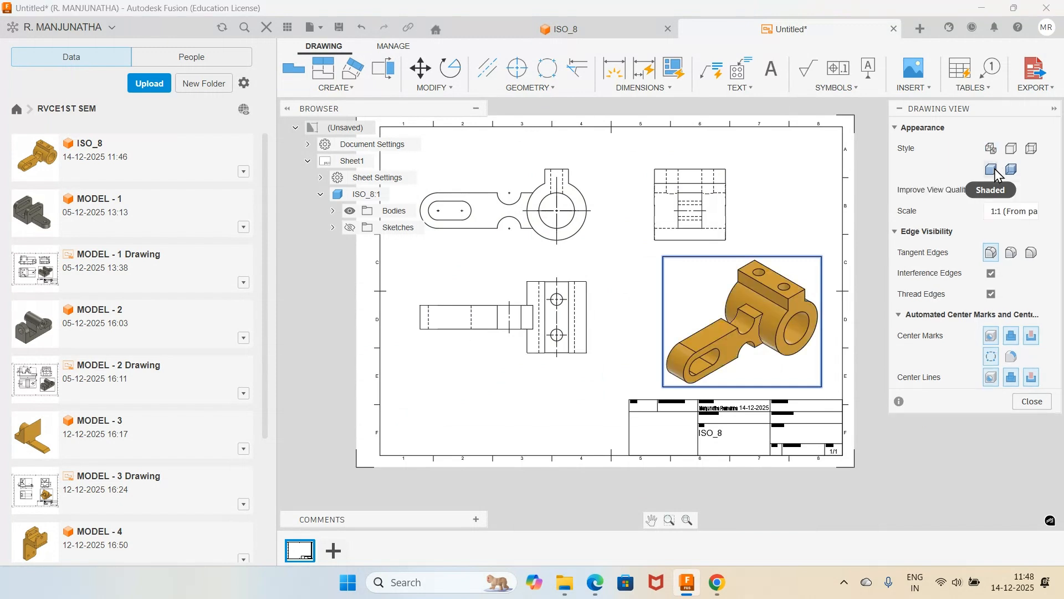
click(1033, 403)
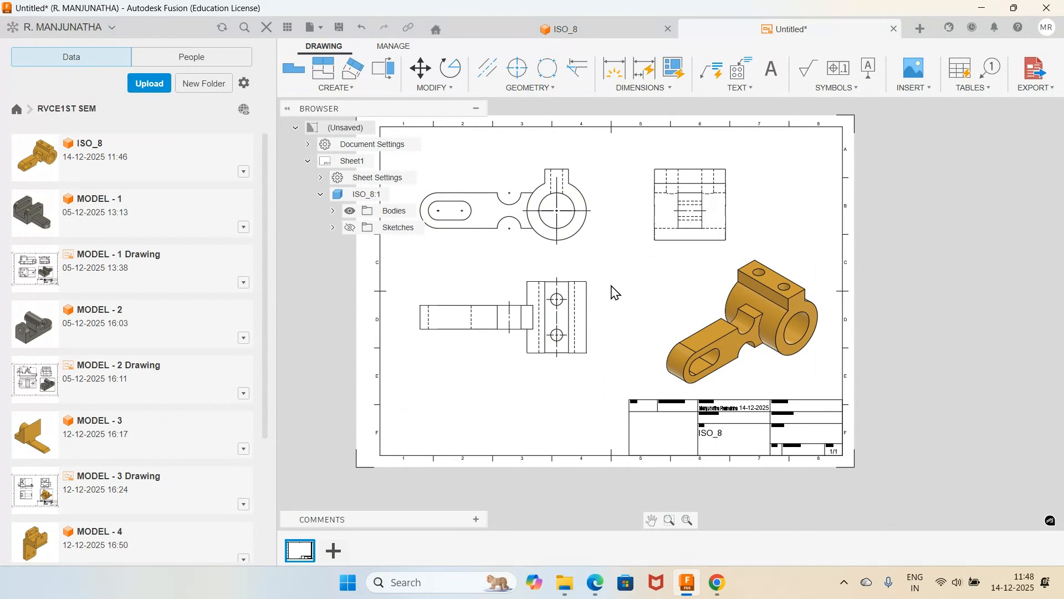
Step: Try to dimension the horizontal distance from the arm's rounded end to the hub's centreline in the base view
scroll(496, 199, down, 3)
scroll(456, 166, up, 2)
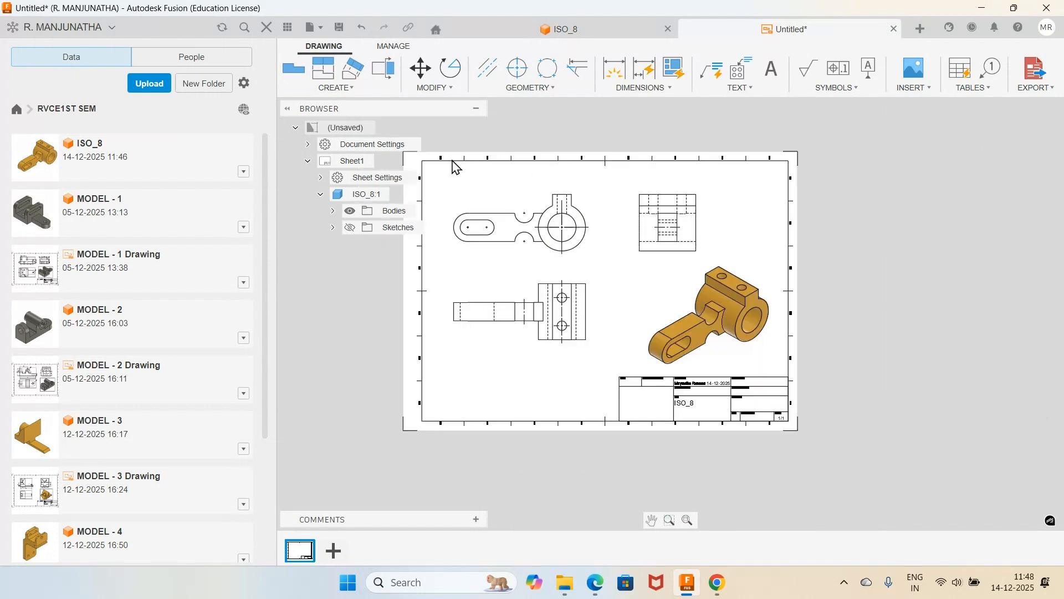
scroll(456, 166, up, 2)
click(654, 88)
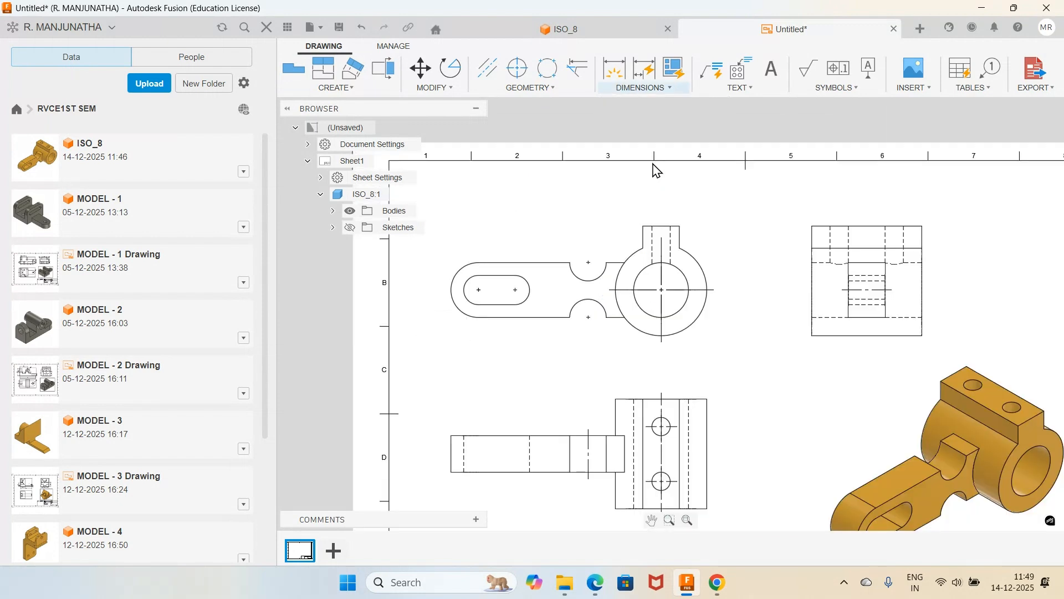
click(453, 290)
click(661, 337)
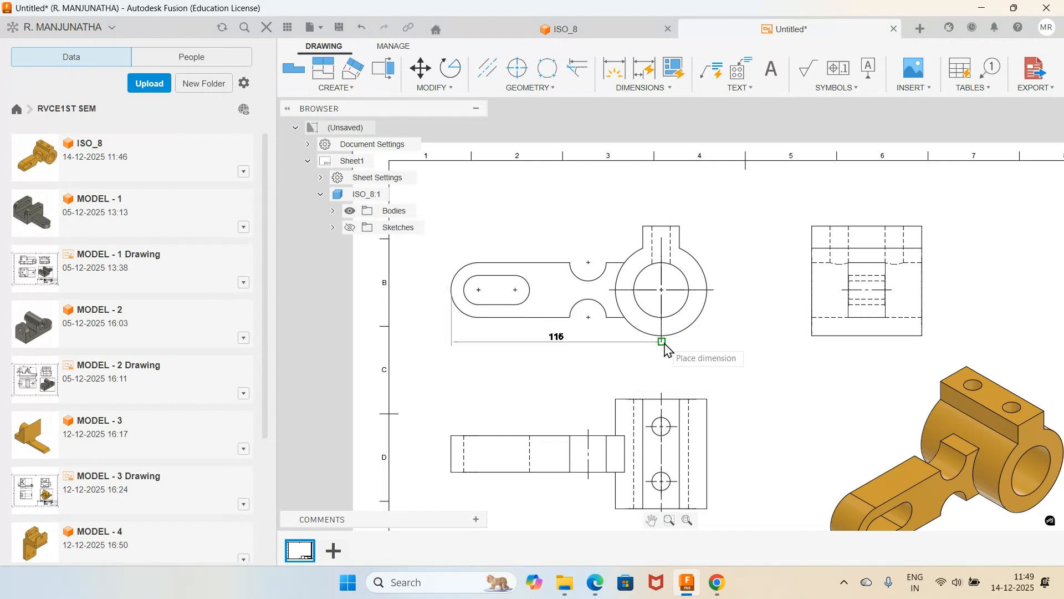
click(583, 376)
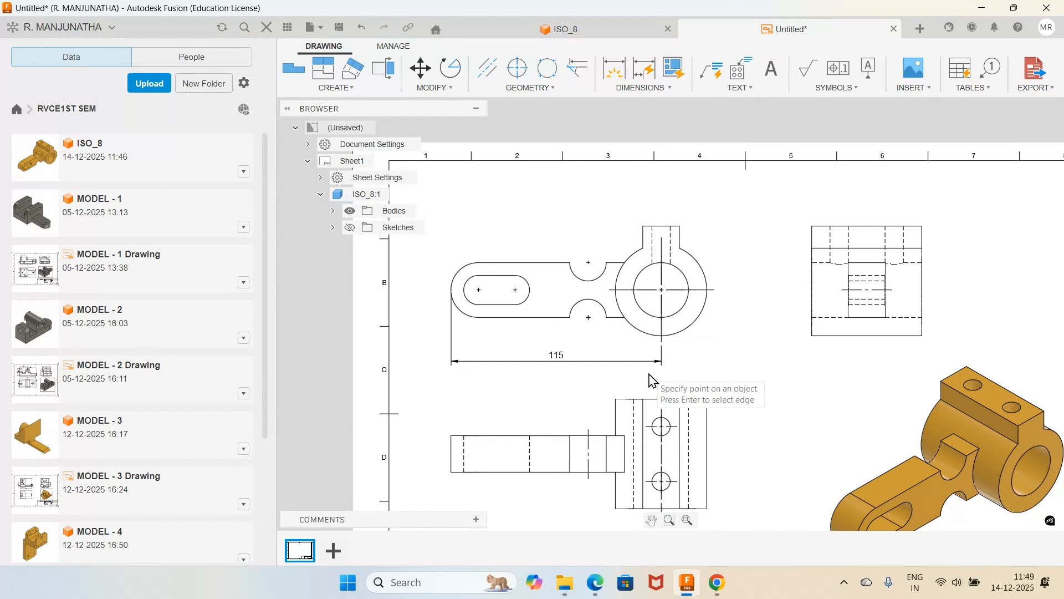
key(Escape)
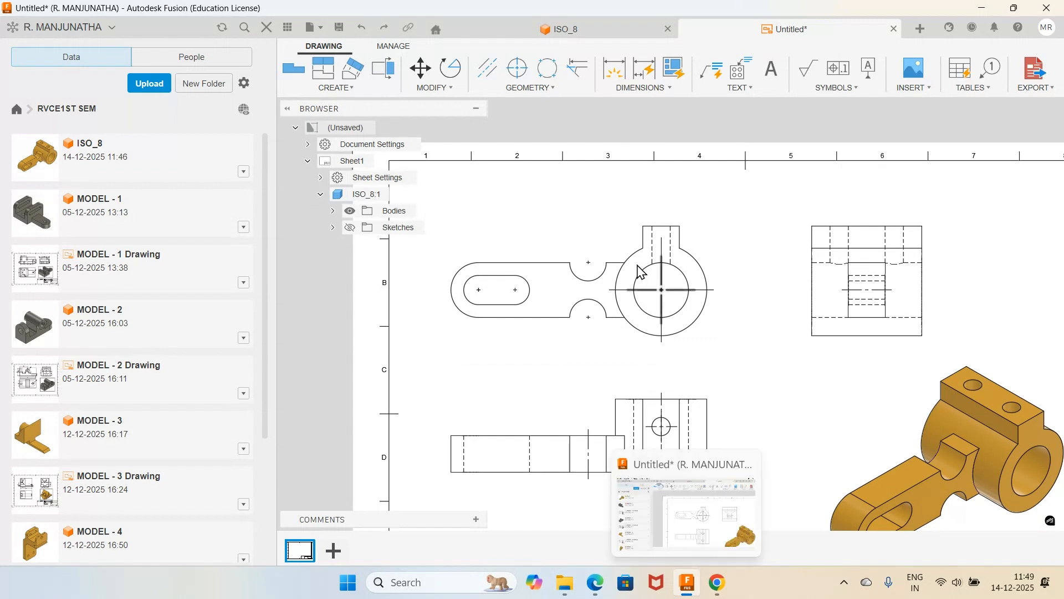
Step: Dimension the horizontal distance from the arm's rounded end to the hub's outer circle, placing it below the base view
click(648, 87)
click(658, 107)
click(453, 290)
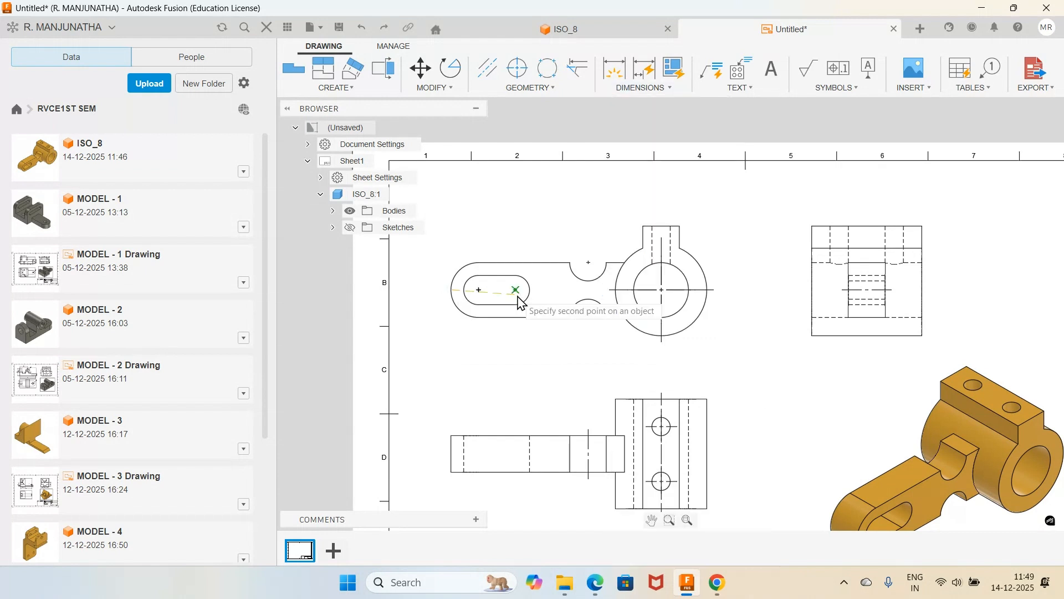
click(621, 267)
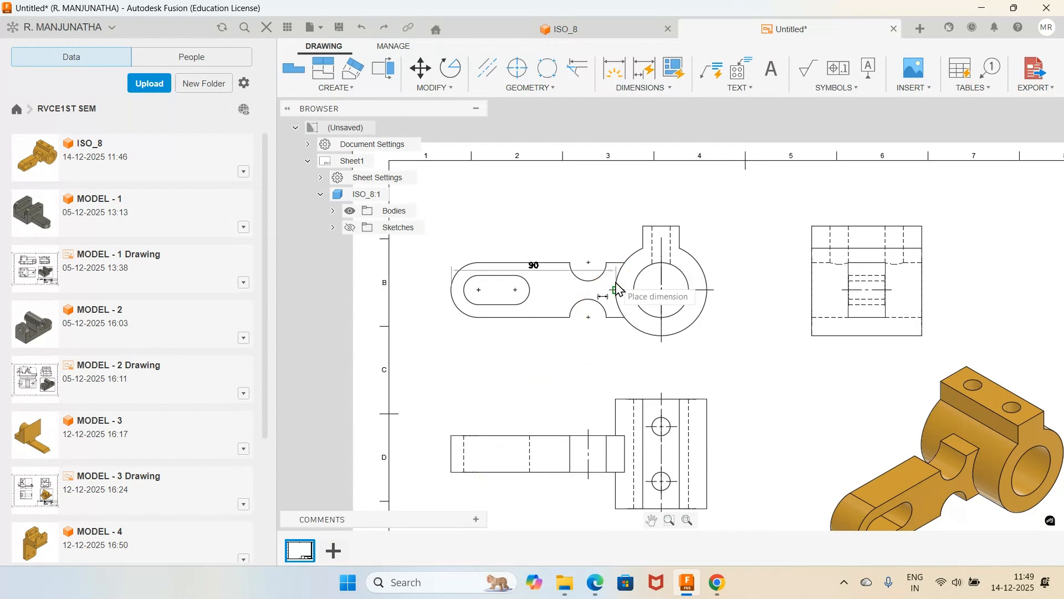
click(583, 362)
Step: Examine the arm and hub dimensions in the manual's ISO_8 drawing
click(594, 584)
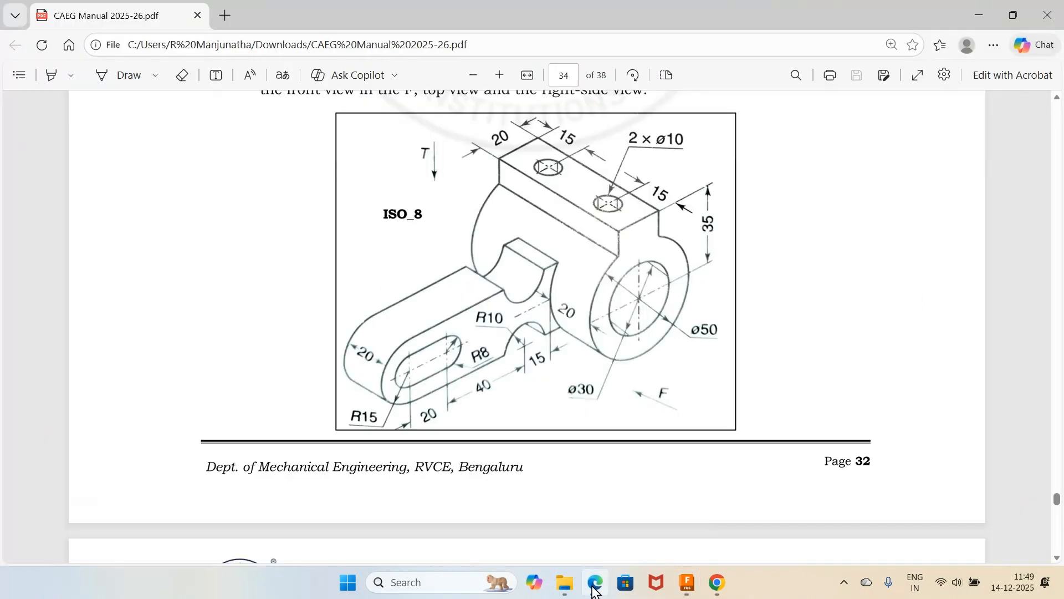
click(594, 584)
click(596, 583)
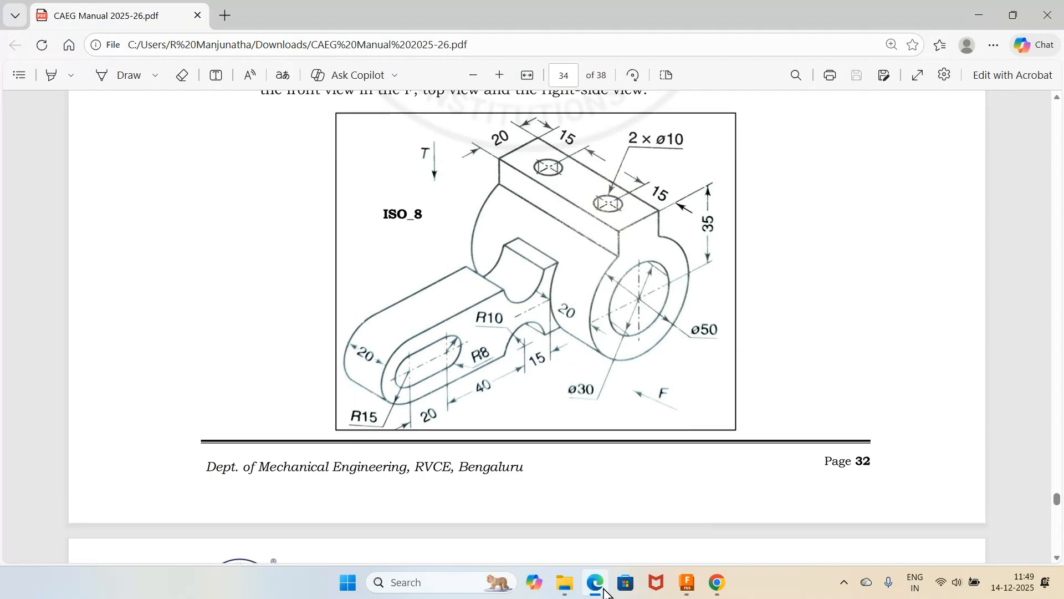
click(596, 583)
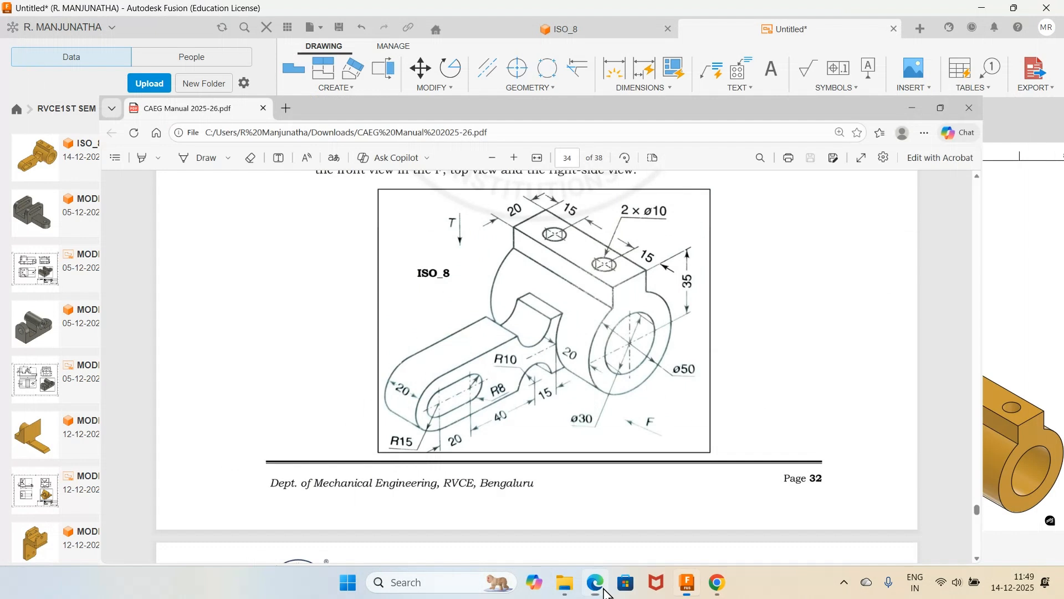
Step: Return to the drawing and add diameter dimensions to the hub's bore and outer circle in the base view
click(603, 589)
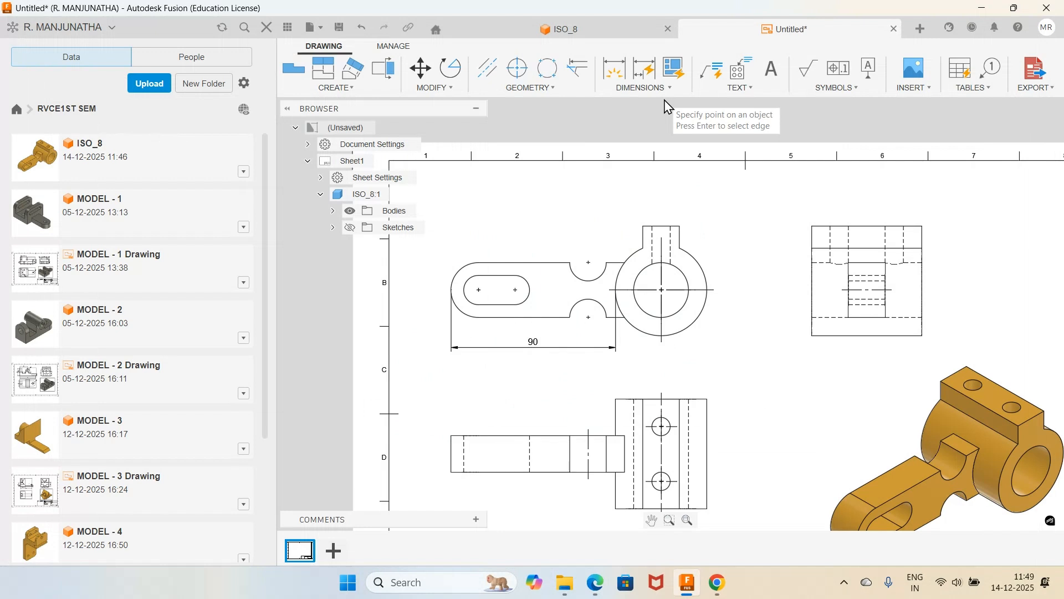
click(686, 299)
click(743, 349)
click(706, 298)
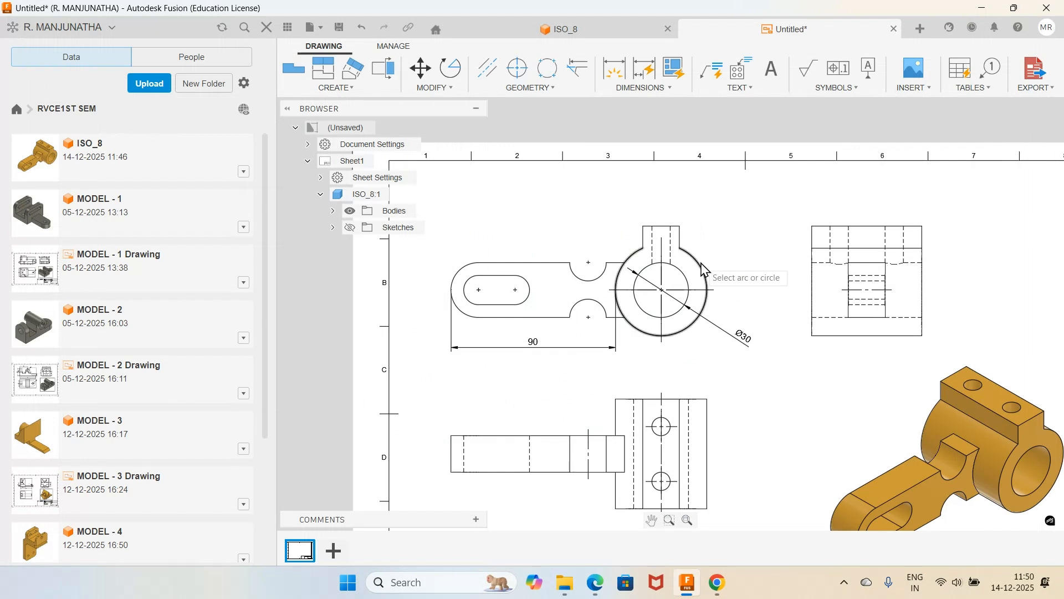
click(734, 260)
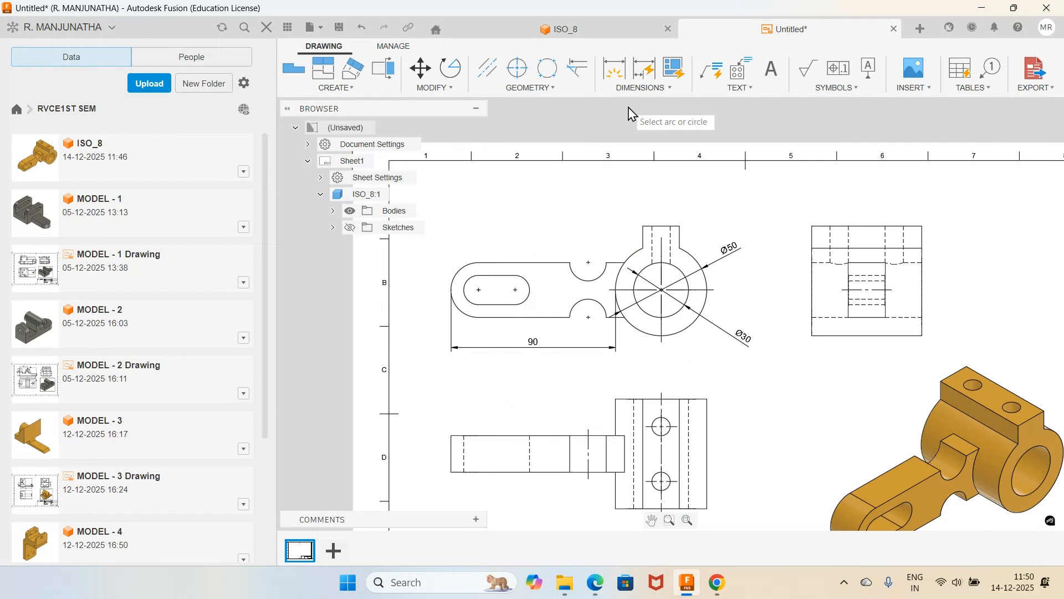
Step: Add a linear dimension for the width of the hub's raised block, placing it above the base view
click(643, 88)
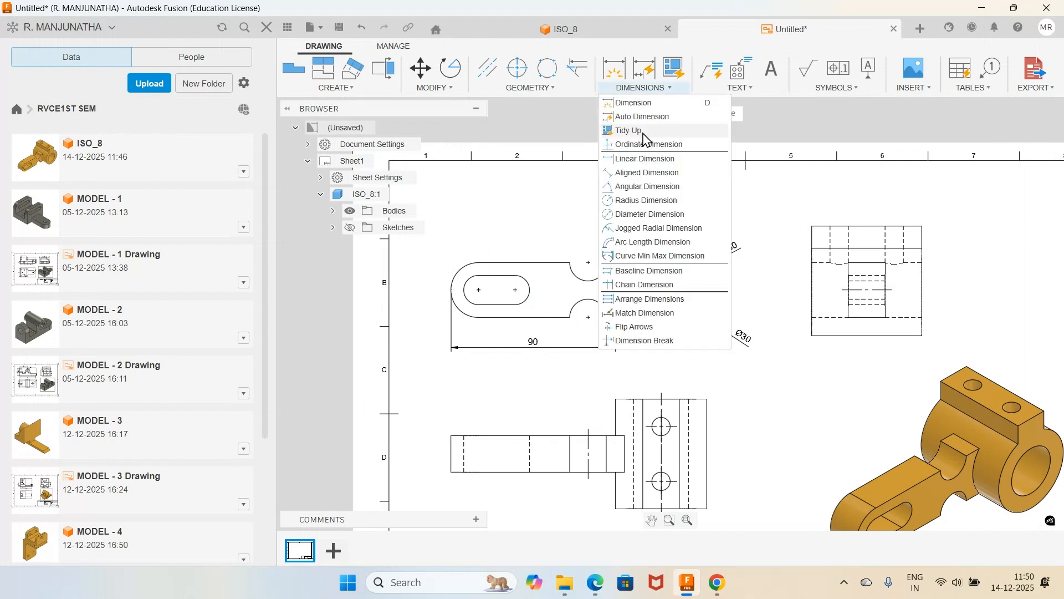
click(645, 159)
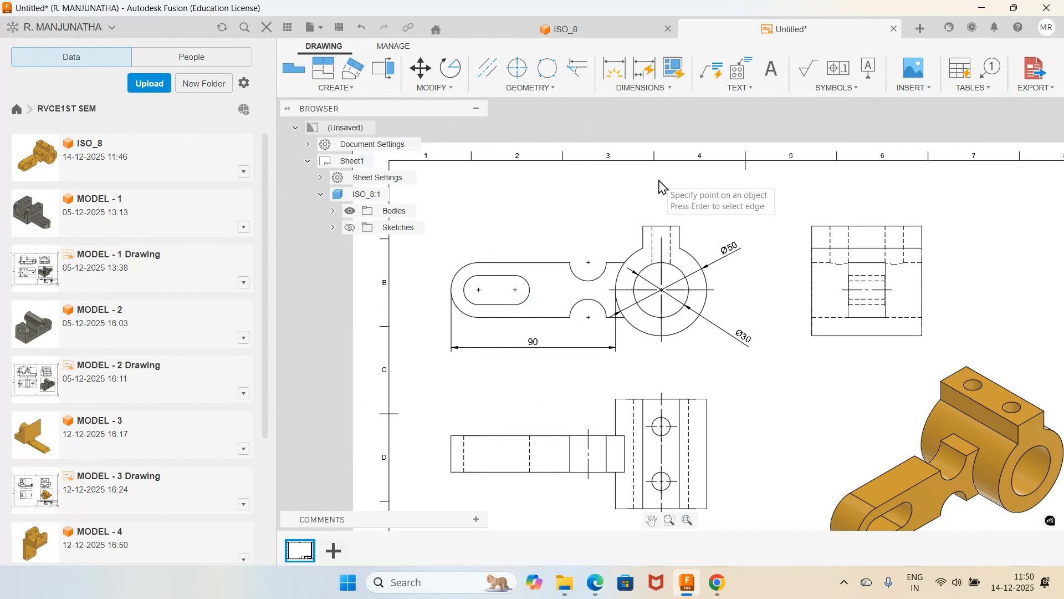
click(642, 228)
click(679, 227)
click(676, 206)
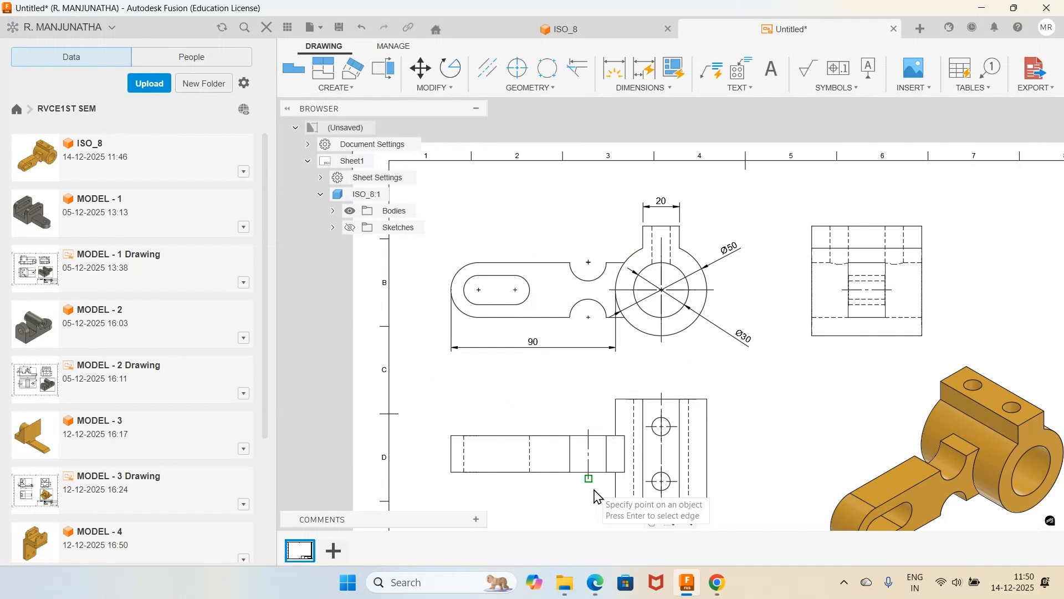
Step: Dimension the horizontal spacing between the hub's outer circle, the notch centre and both slot arc centres, above the arm in the base view
click(615, 289)
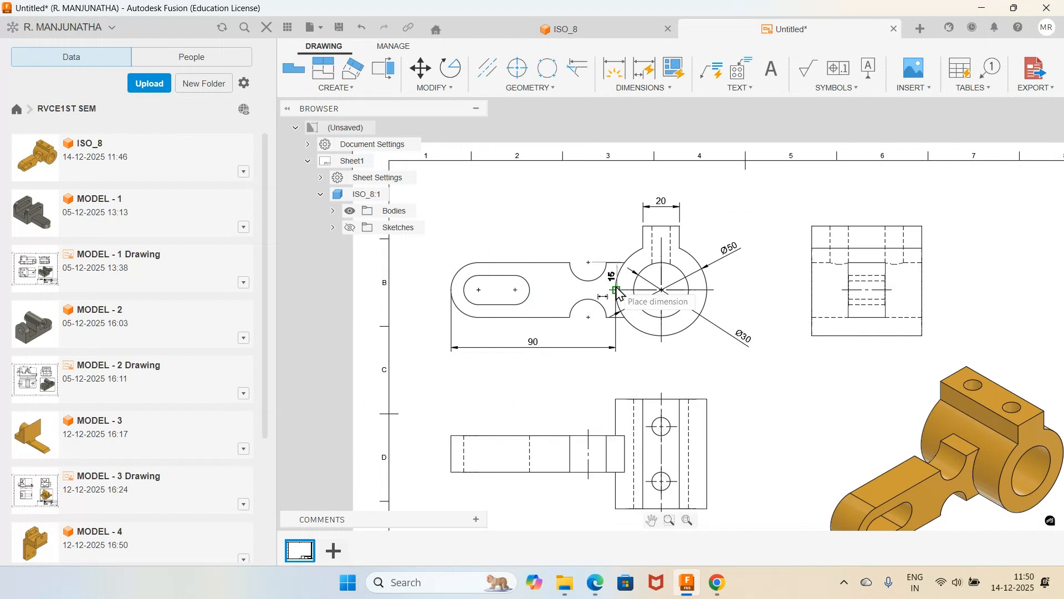
click(611, 250)
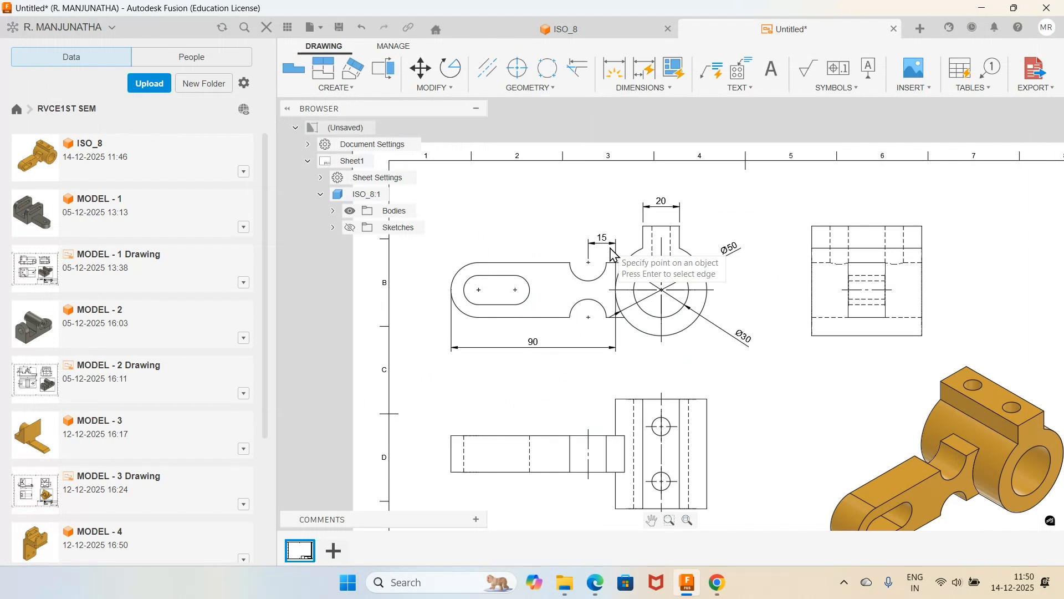
click(515, 289)
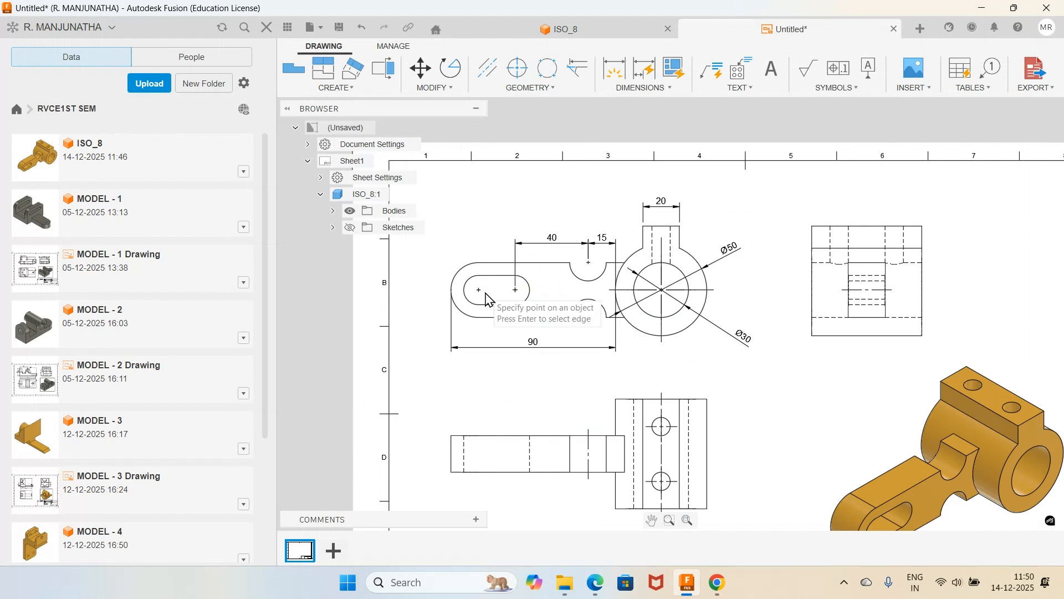
click(480, 290)
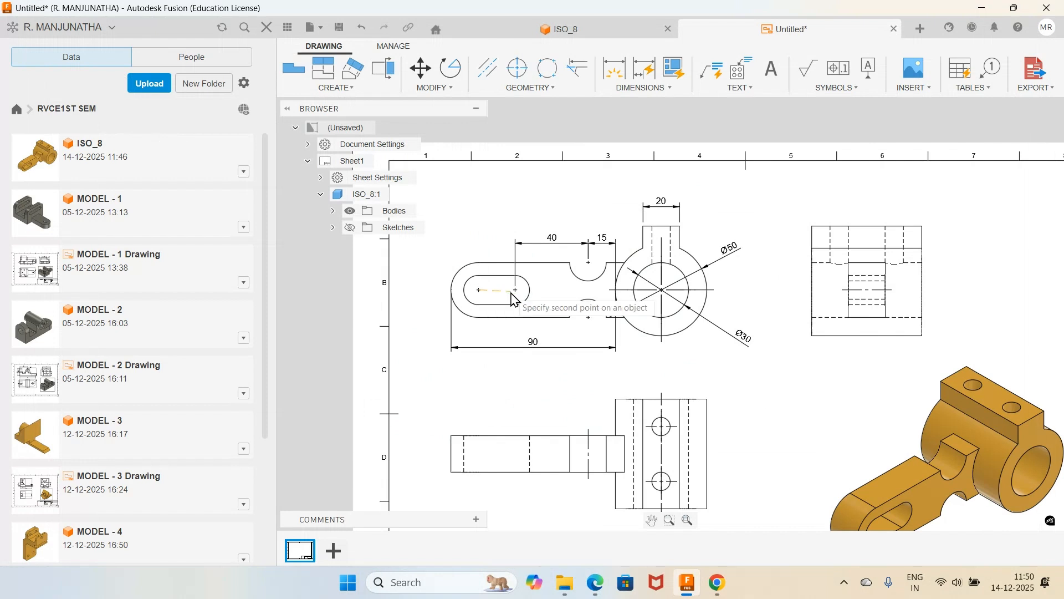
click(515, 291)
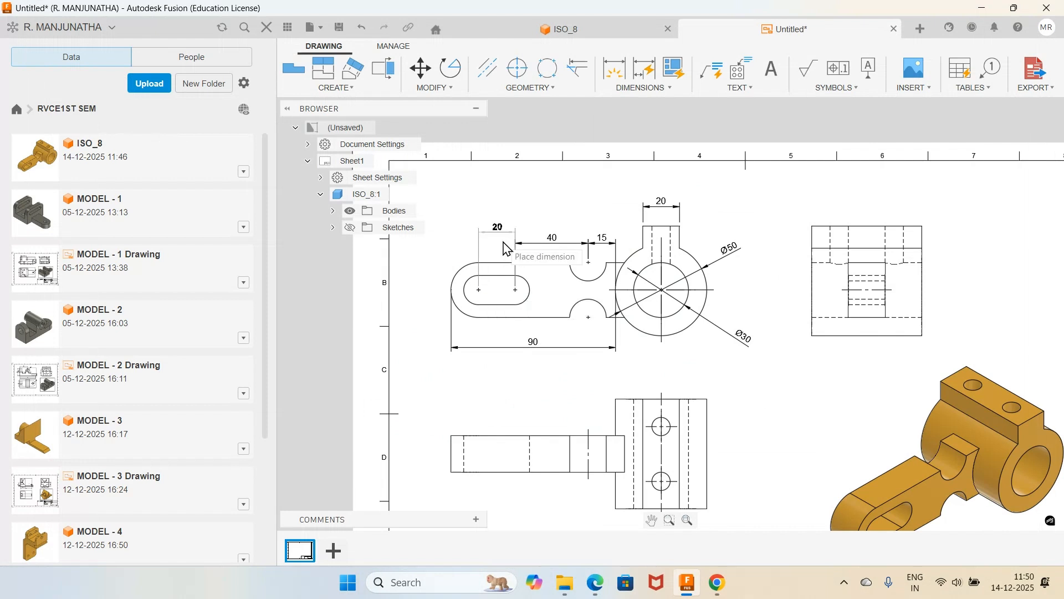
click(506, 249)
Step: Add radius dimensions to the slot's rounded end and the arm's outer rounded end in the base view
click(643, 88)
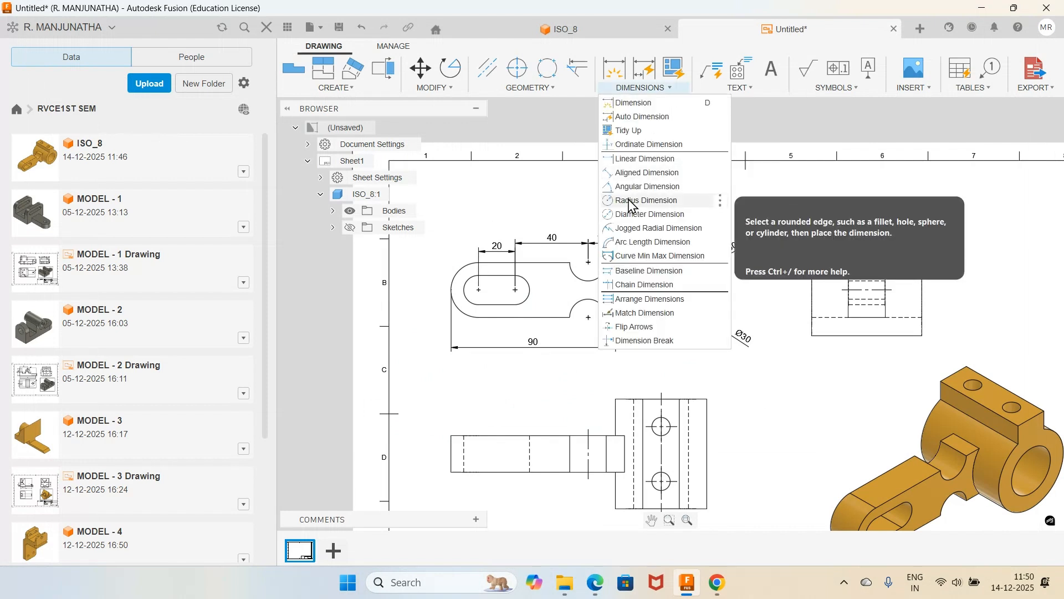
click(646, 200)
click(467, 303)
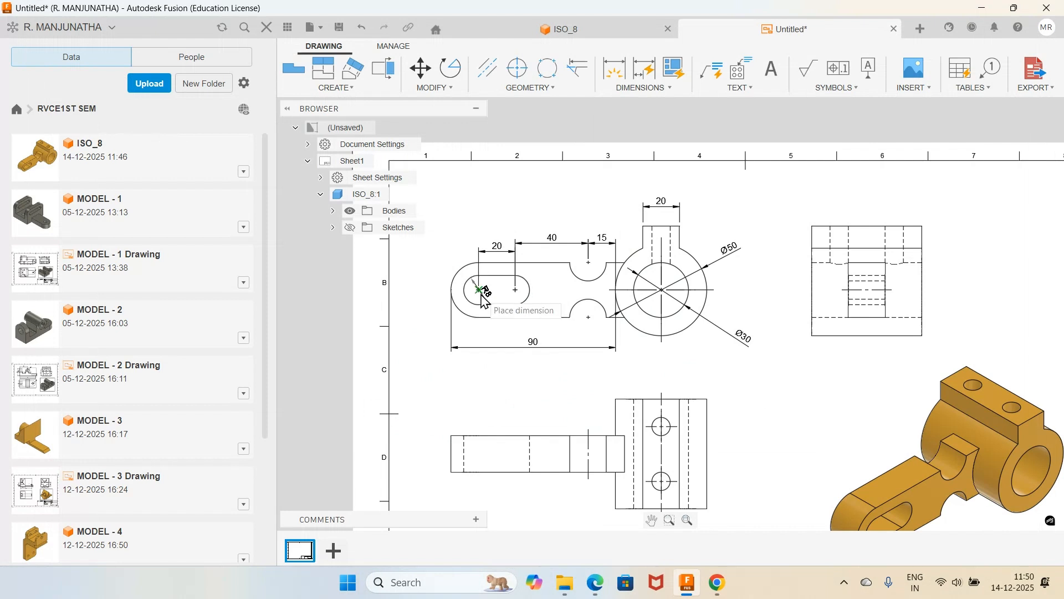
click(486, 292)
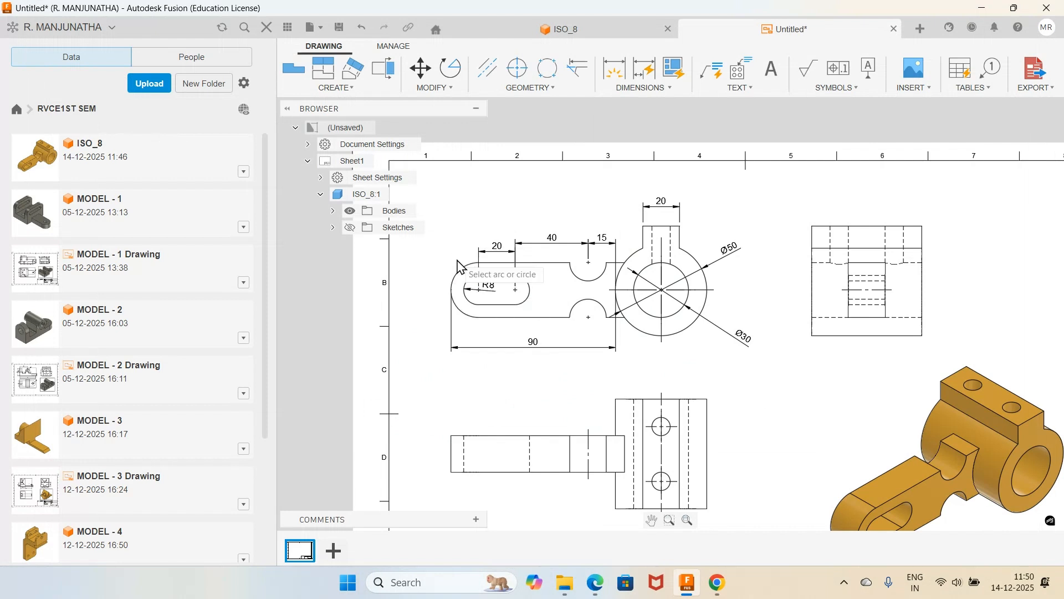
click(450, 292)
click(442, 264)
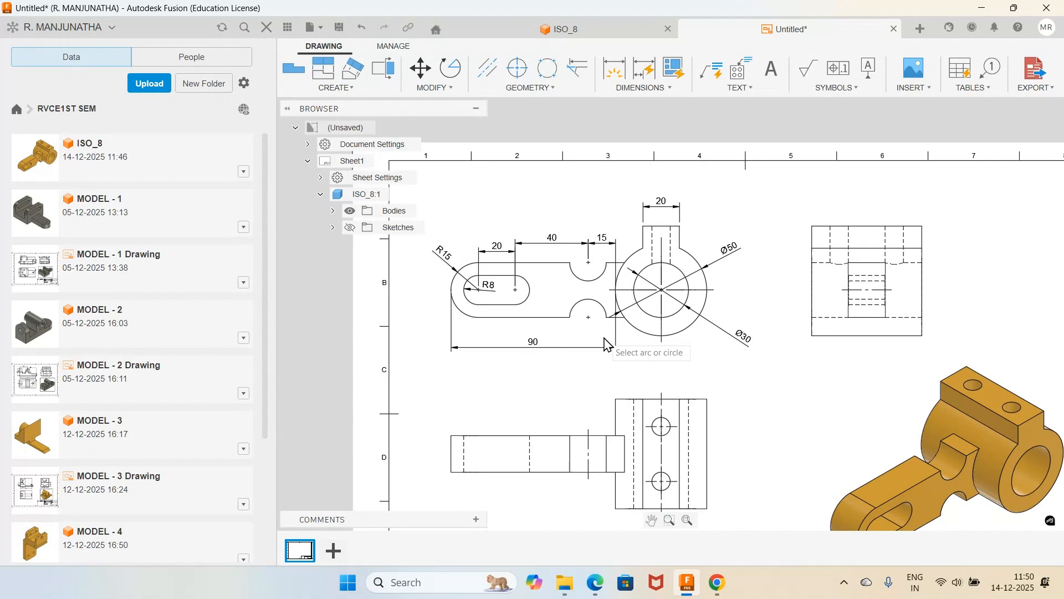
Step: Add a vertical linear dimension from the arm's lower edge to the hub's lower edge in the top view
scroll(629, 466, down, 3)
scroll(619, 521, up, 4)
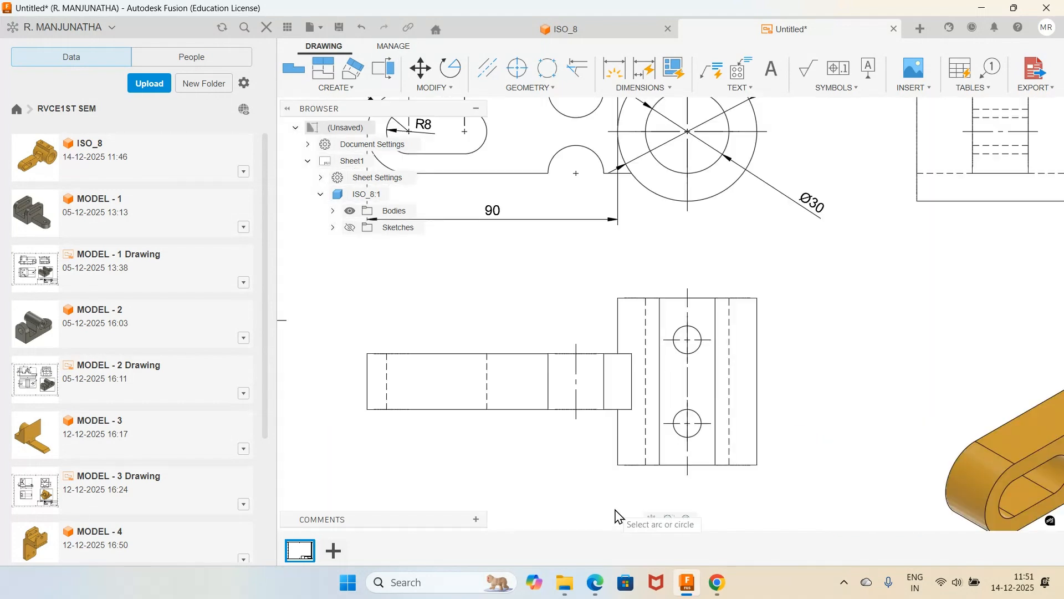
click(670, 89)
click(659, 160)
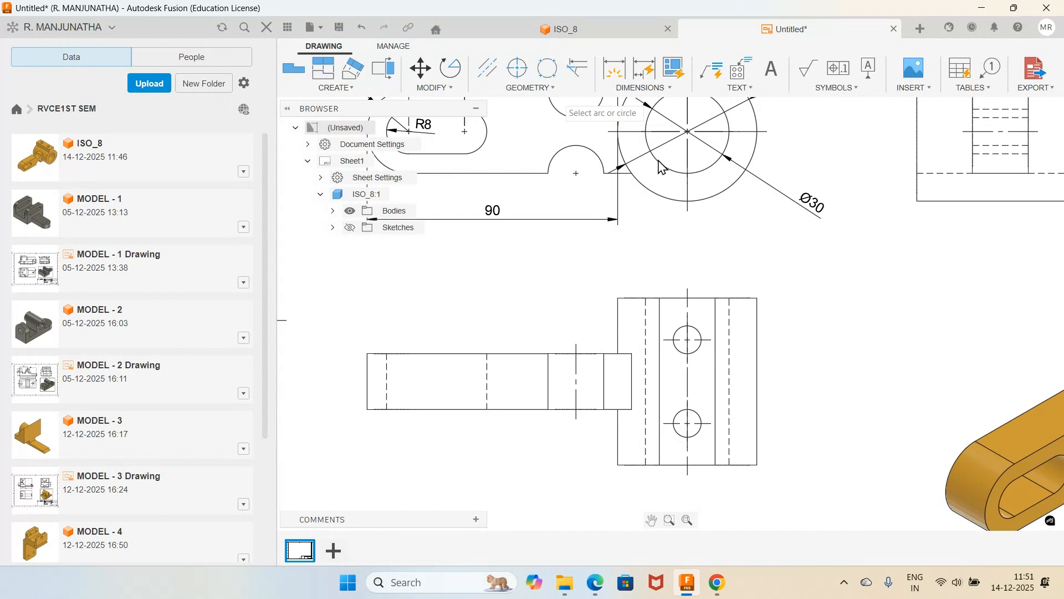
click(618, 464)
click(619, 465)
click(588, 469)
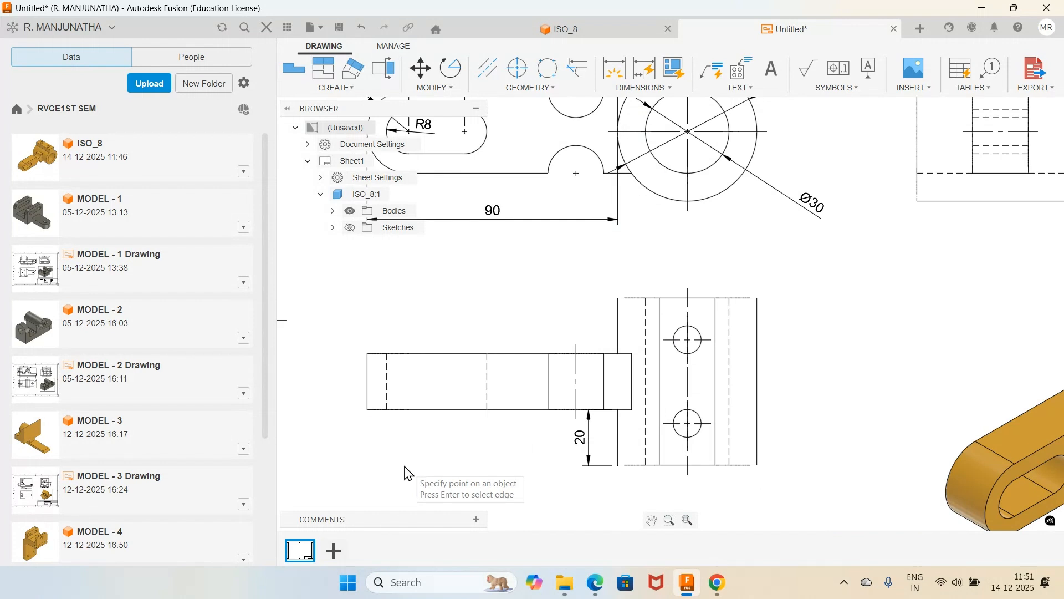
Step: Dimension the arm's thickness at its free end and the hub's full length on its far side in the top view
click(368, 409)
click(368, 353)
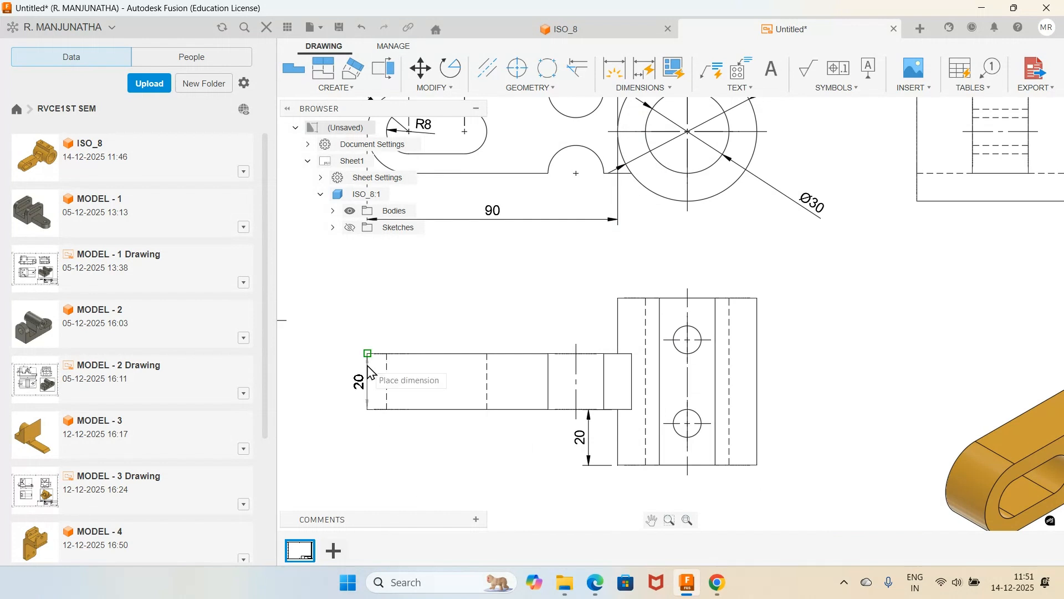
click(338, 381)
click(758, 298)
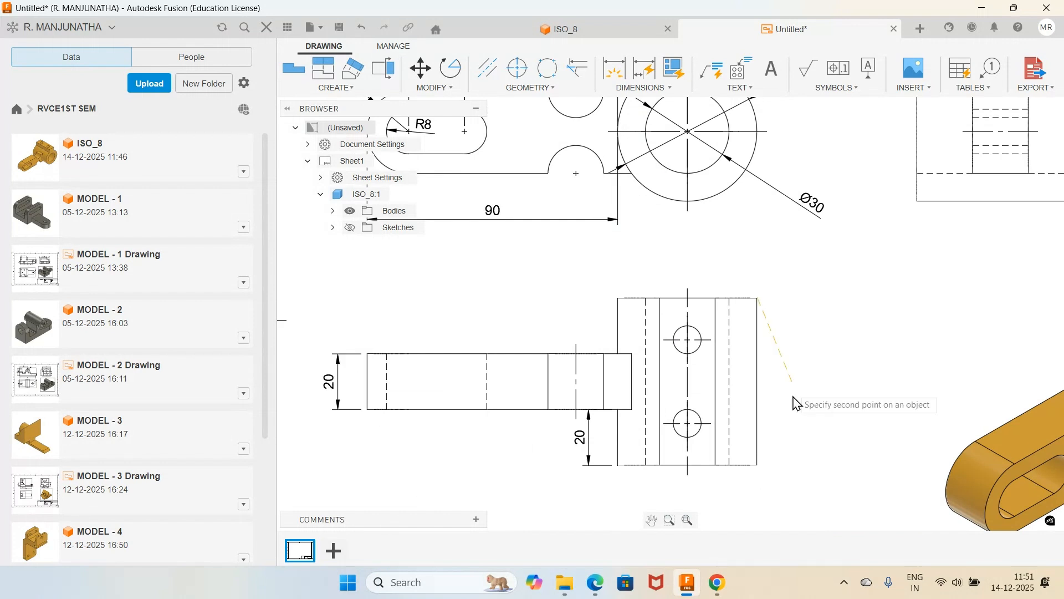
click(766, 461)
click(789, 454)
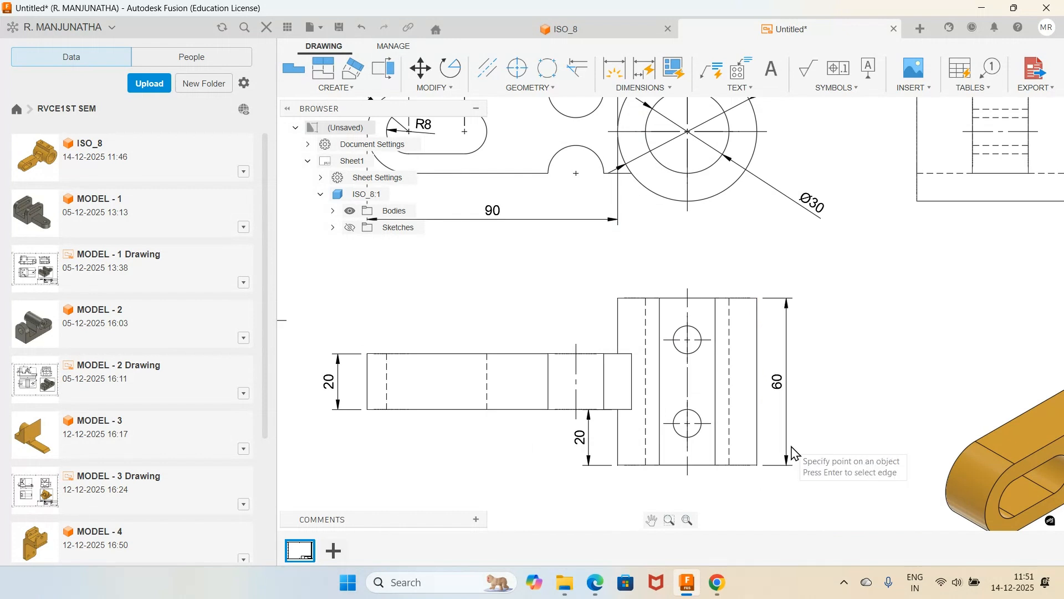
Step: Add a diameter dimension to the upper hole in the top view, placing its text above the hub
click(673, 87)
click(643, 214)
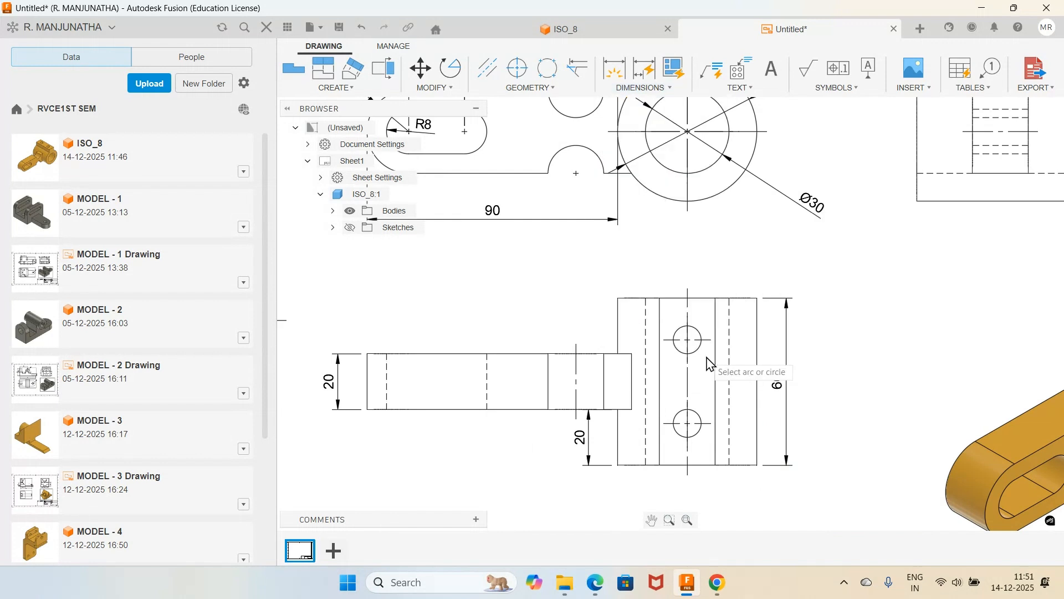
click(709, 333)
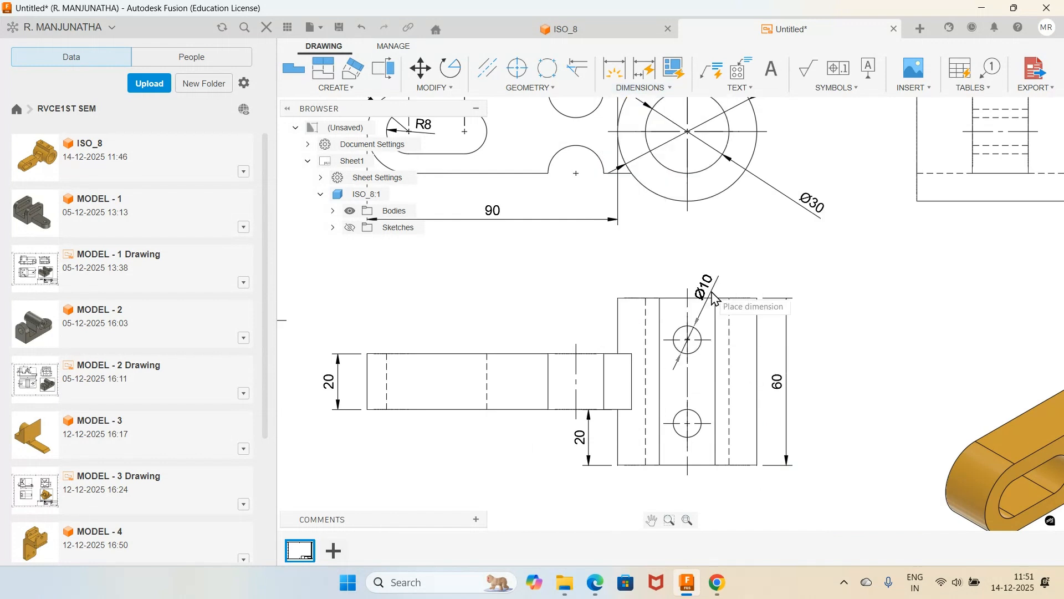
click(716, 295)
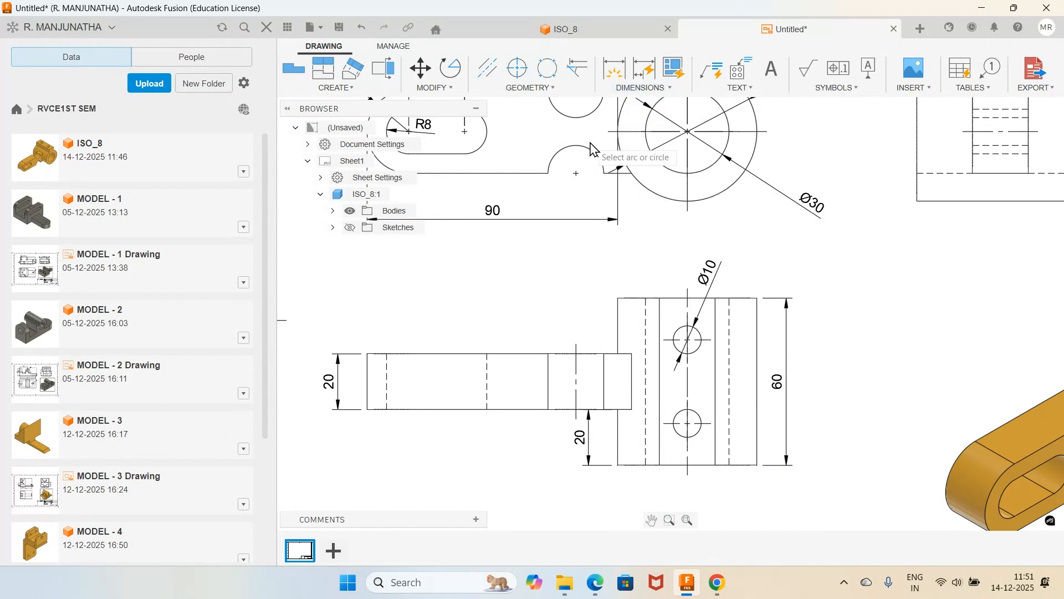
Step: Dimension the vertical distance from the hub's upper edge to the upper hole's centre in the top view
click(672, 88)
click(666, 158)
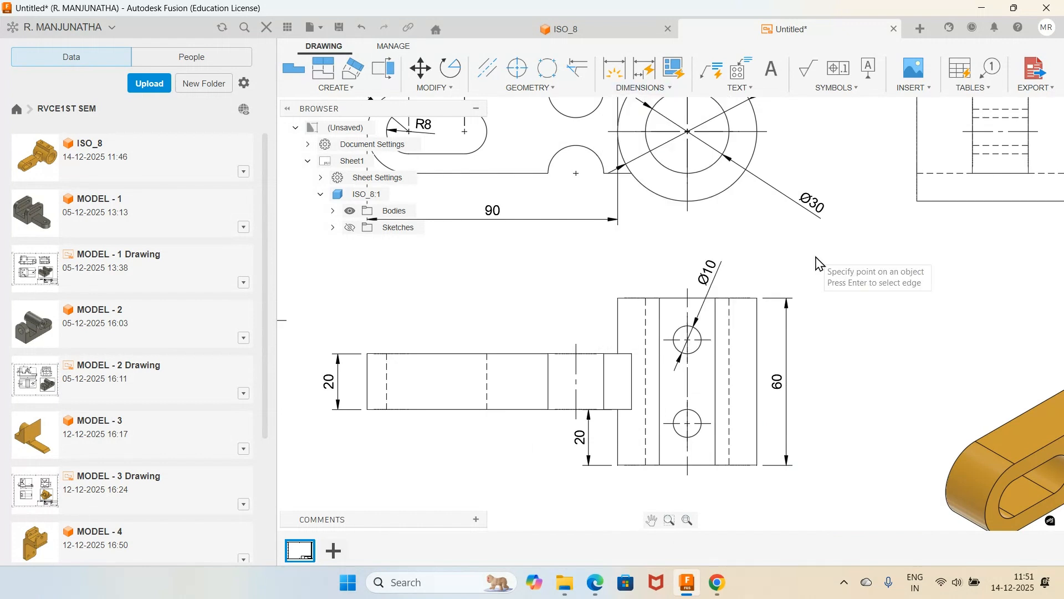
click(728, 359)
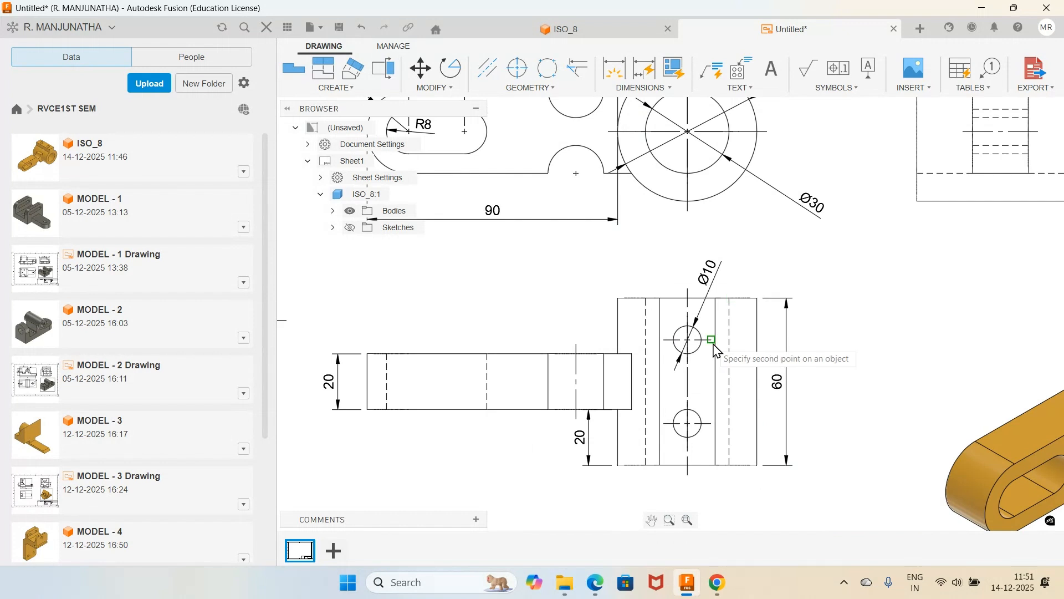
click(714, 345)
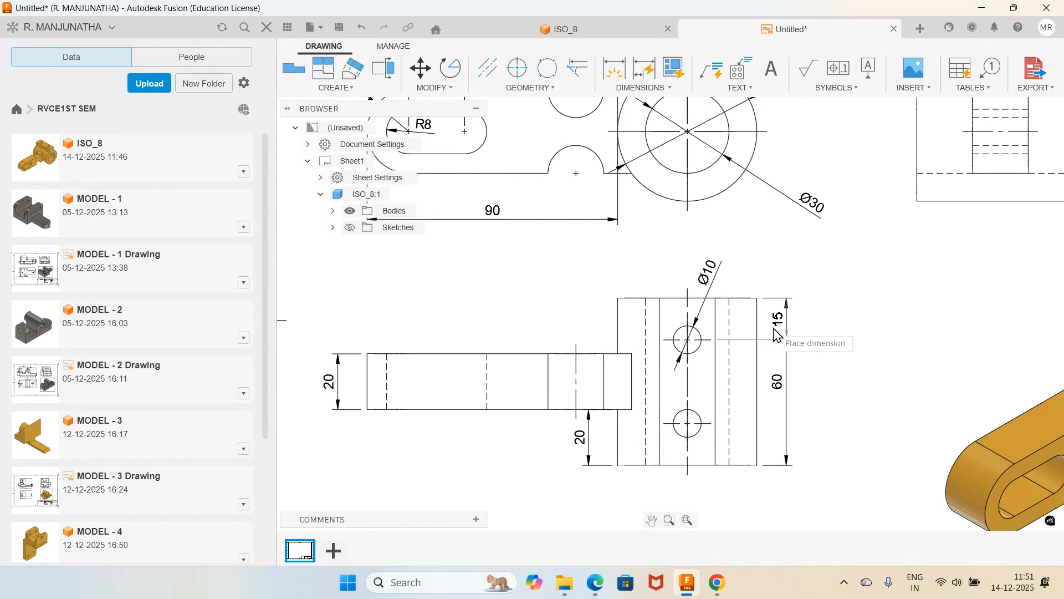
scroll(778, 335, up, 5)
click(775, 334)
scroll(748, 427, down, 5)
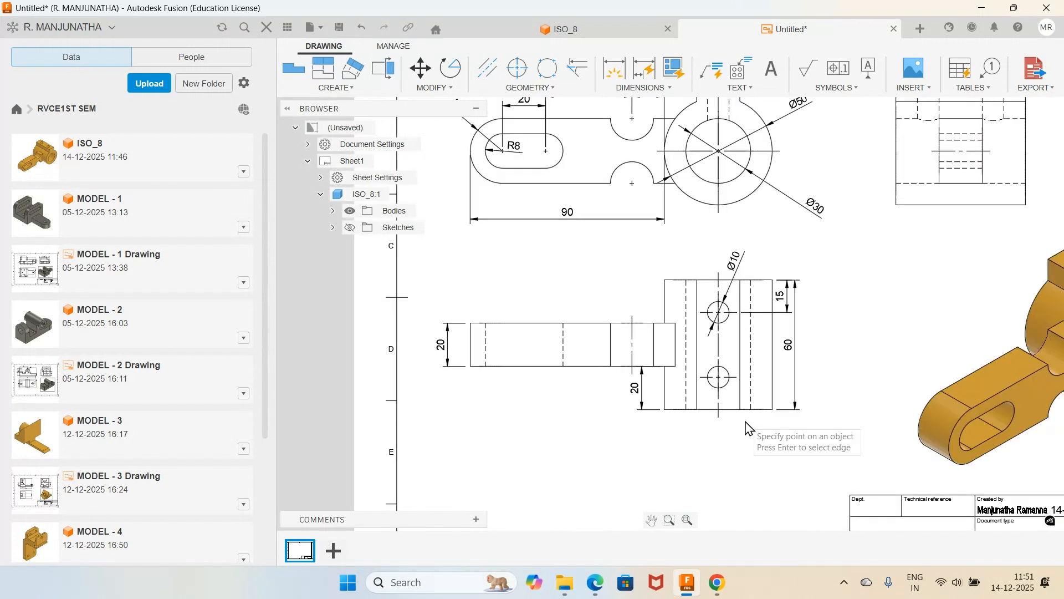
Step: Dimension the vertical distance from the lower hole's centre to the hub's lower edge, aligned with the upper hole's distance dimension
scroll(748, 422, up, 4)
click(643, 88)
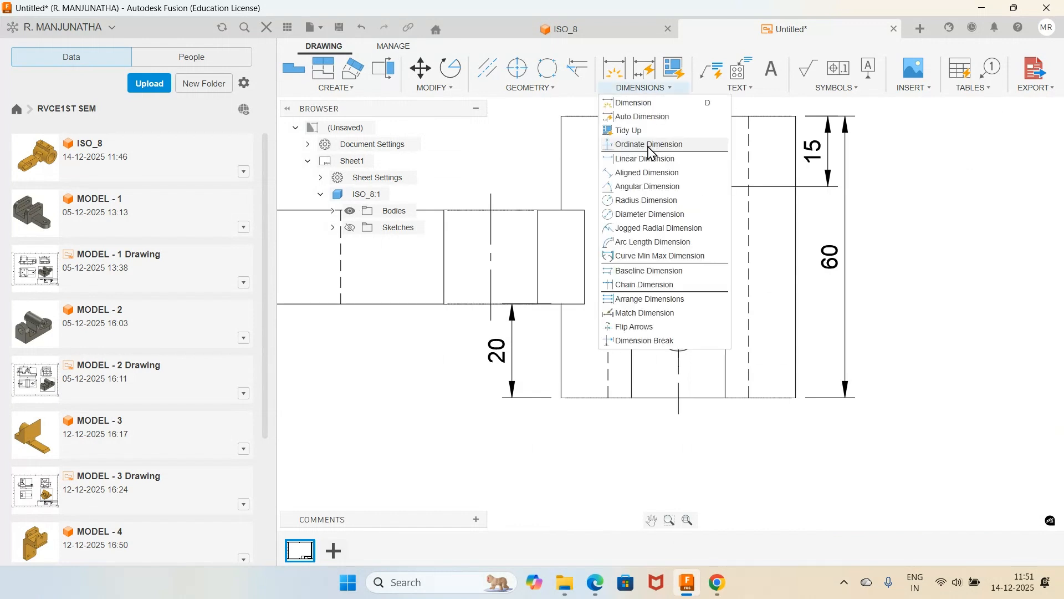
click(648, 158)
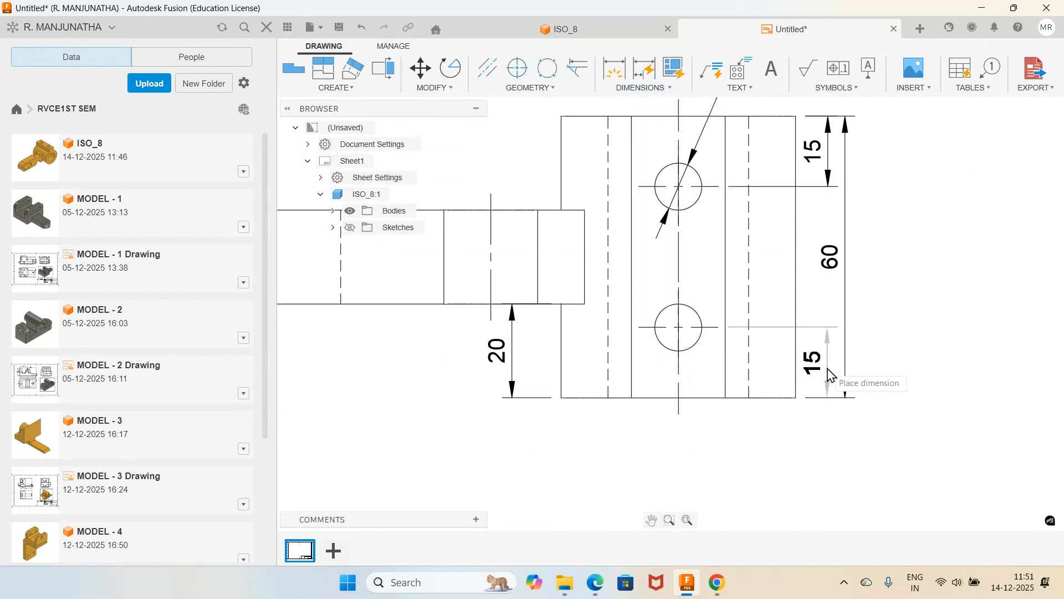
click(830, 375)
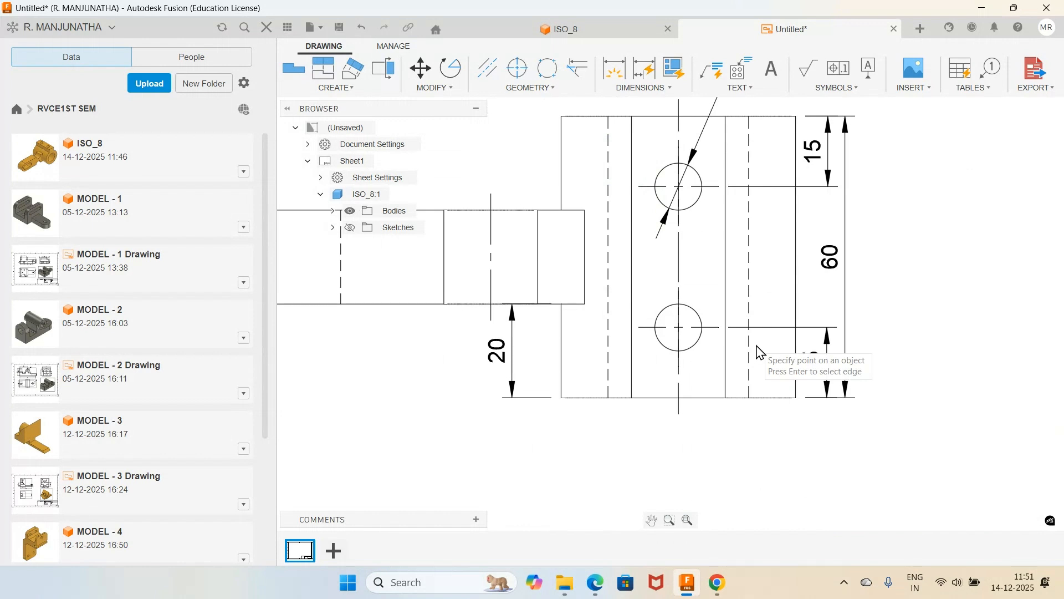
scroll(721, 316, down, 4)
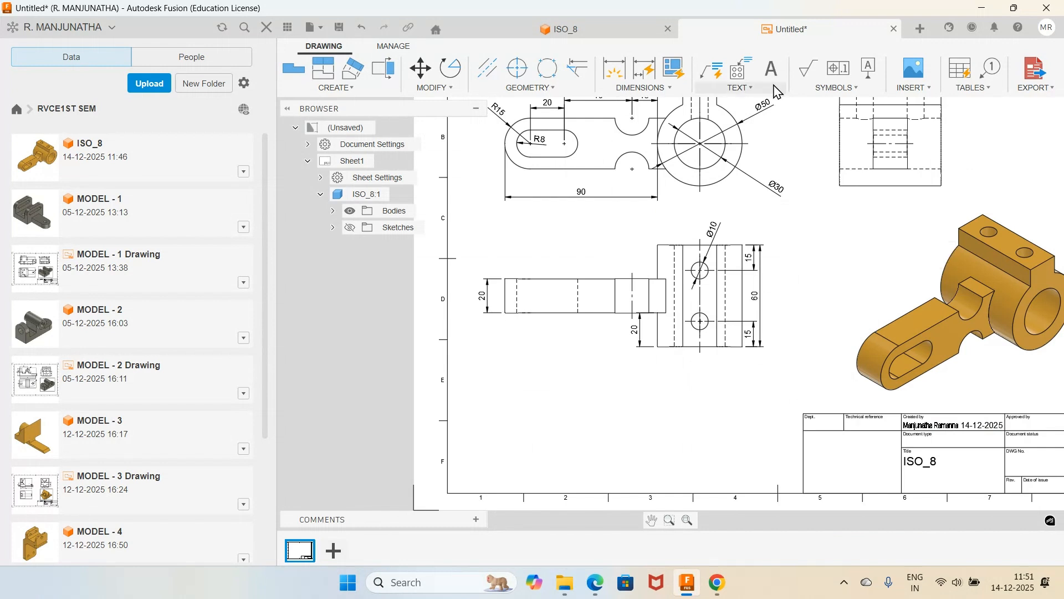
Step: Move the hub's full-length dimension farther out from the top view, clear of the hole-distance dimensions
click(757, 302)
drag(755, 295, 775, 304)
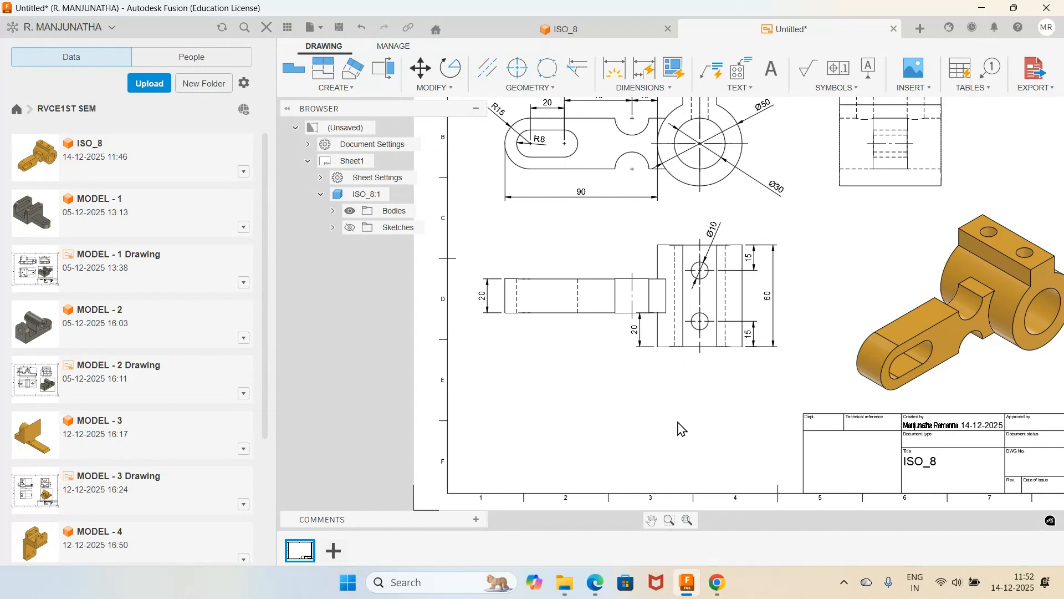
scroll(682, 426, down, 2)
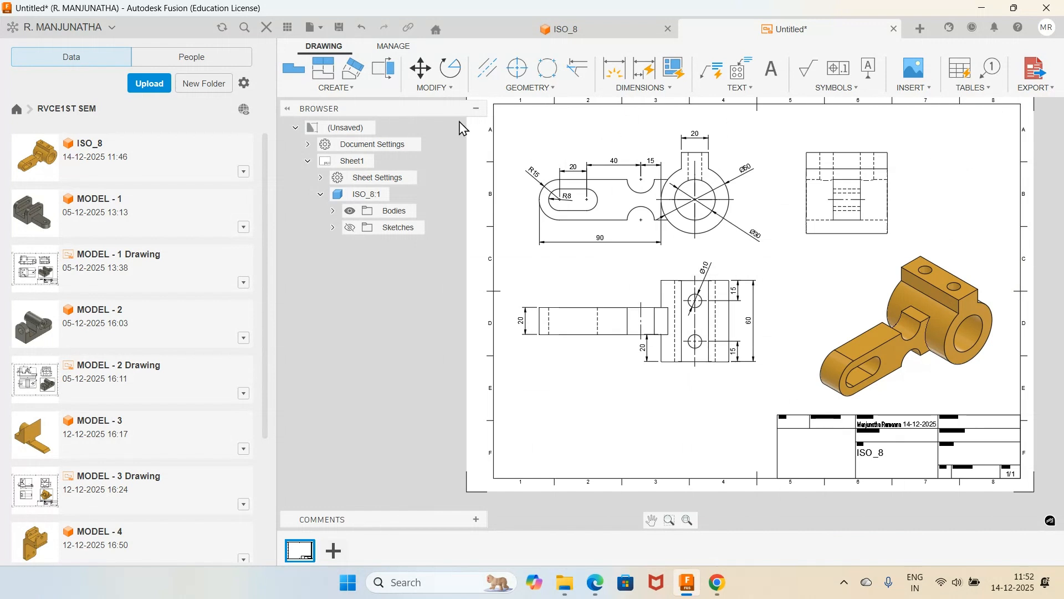
Step: Switch to the open ISO_8 model
click(582, 31)
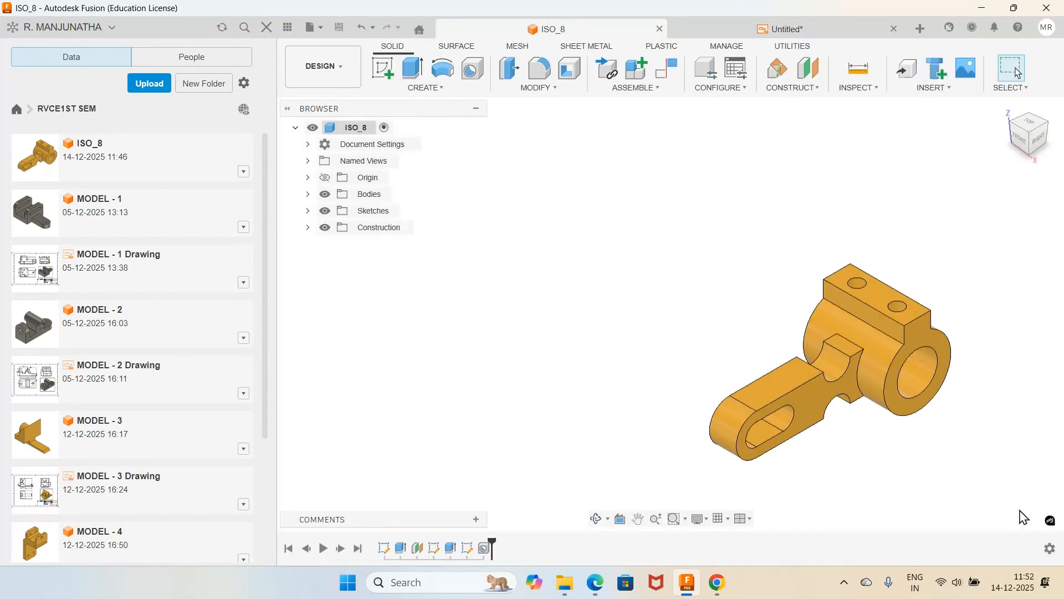
Step: Return to the untitled drawing, compare it with the ISO_8 figure in the CAEG Manual PDF in Edge, and switch back to Fusion
click(751, 32)
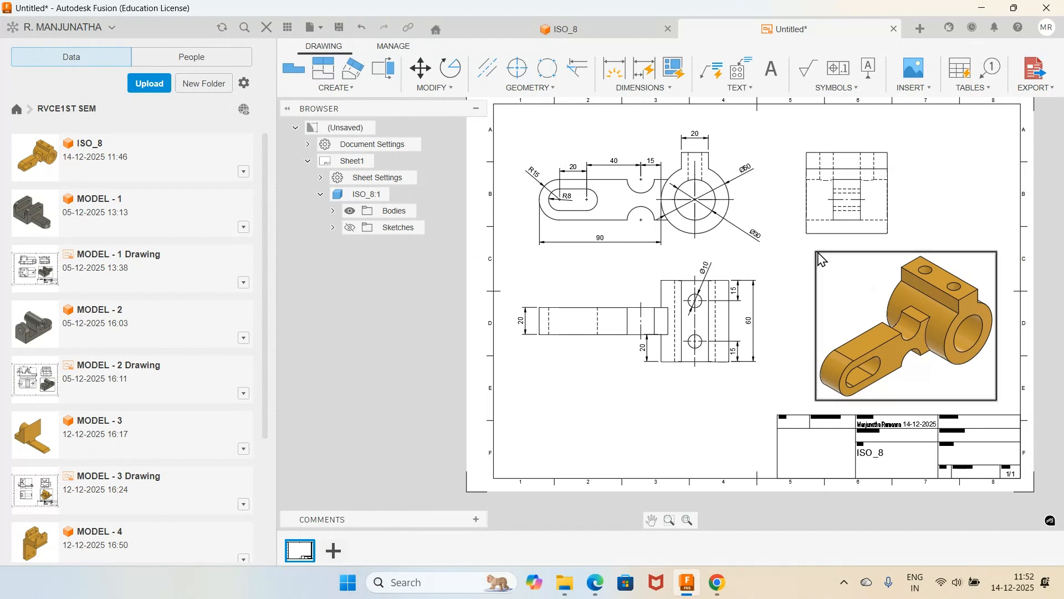
click(595, 587)
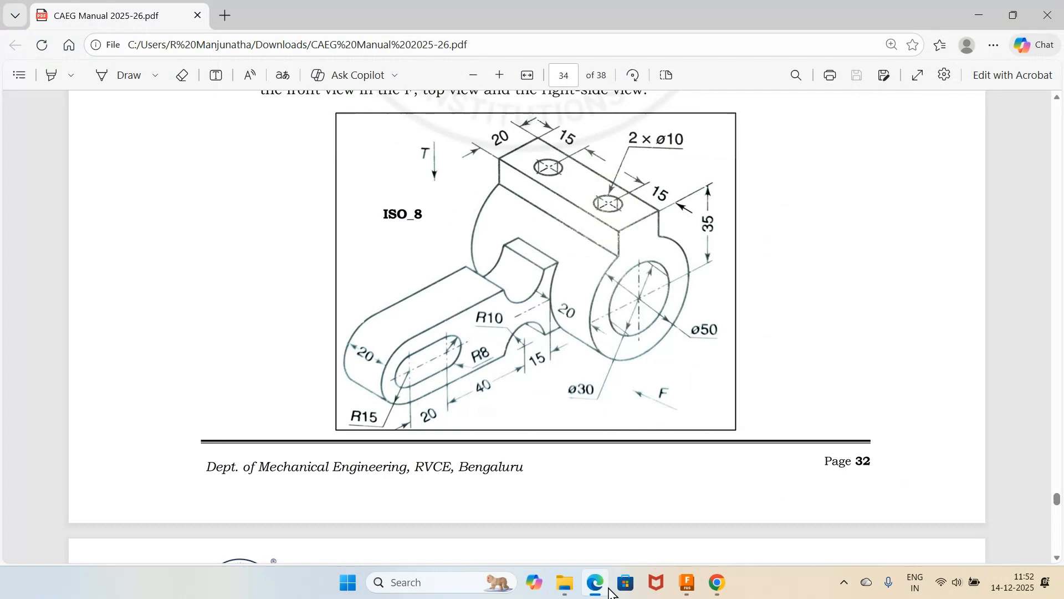
click(688, 585)
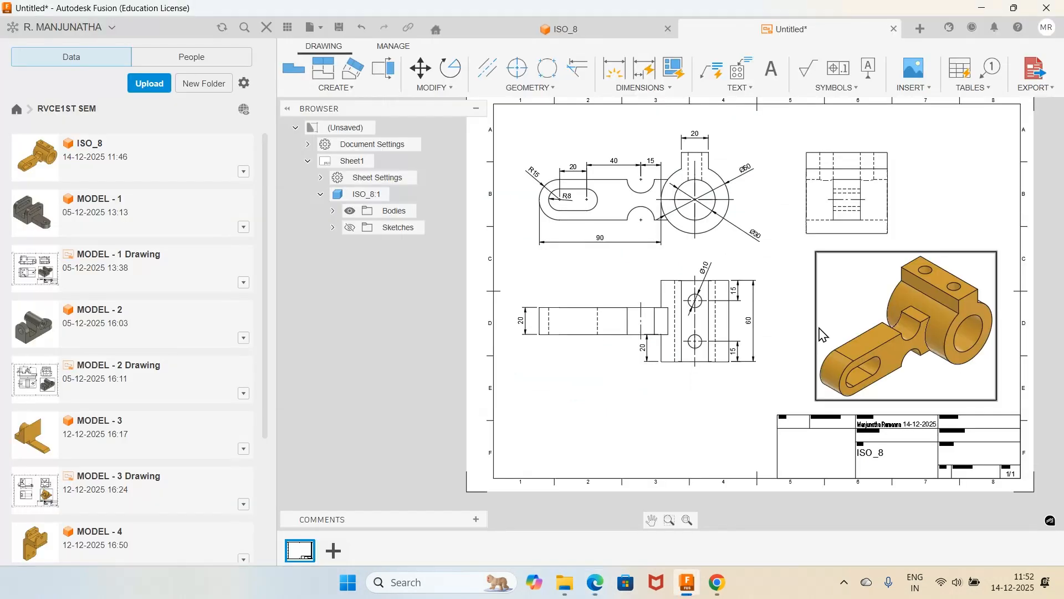
Step: Save the drawing as ISO_8 Drawing in the RVCE1ST SEM project
click(340, 29)
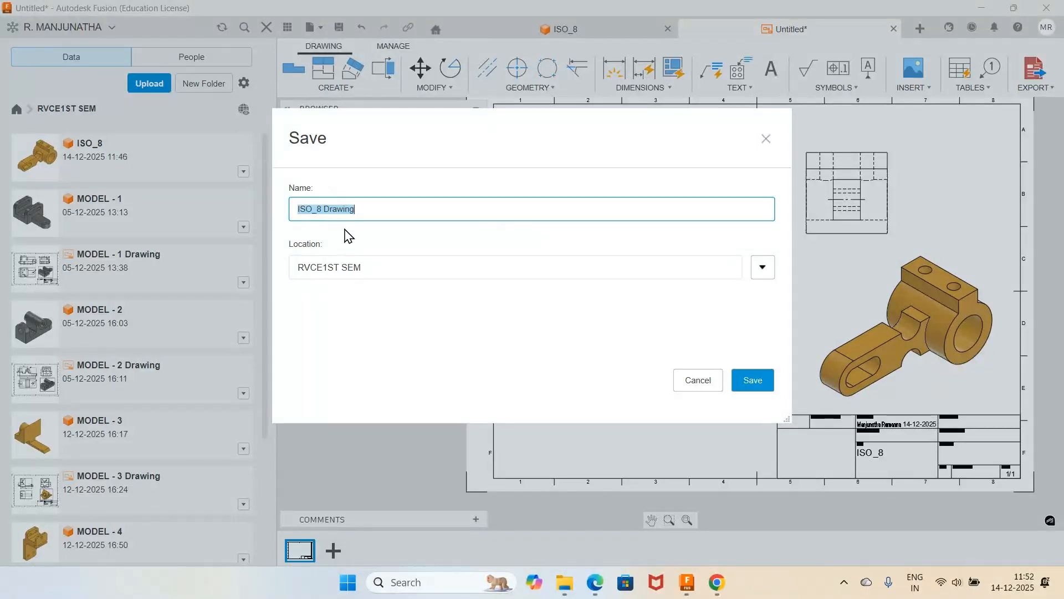
click(755, 383)
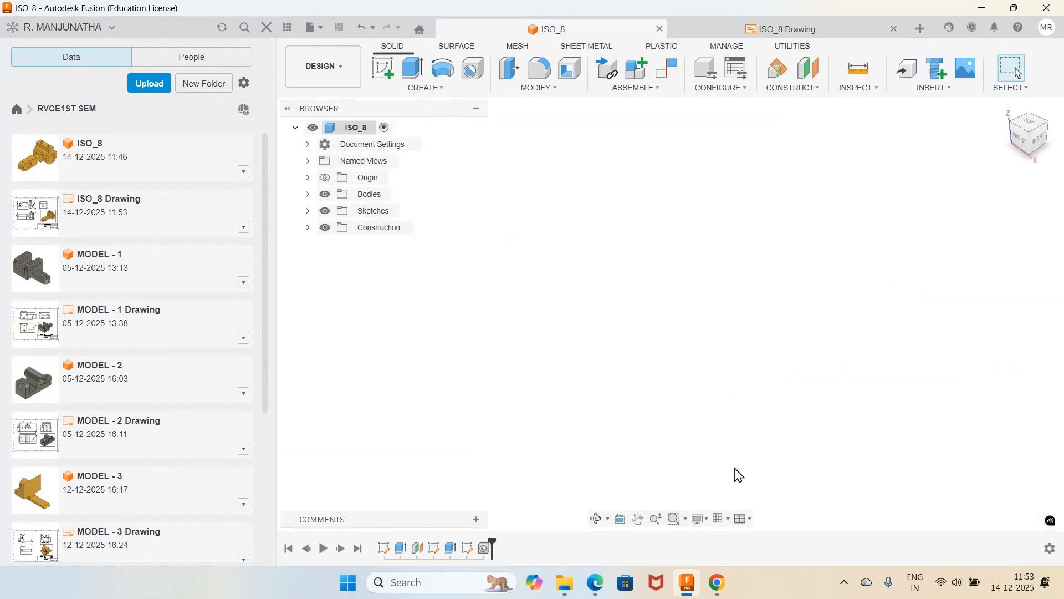
Step: Fit the whole ISO_8 model in view to inspect it, and return to the ISO_8 Drawing document
click(685, 520)
click(687, 551)
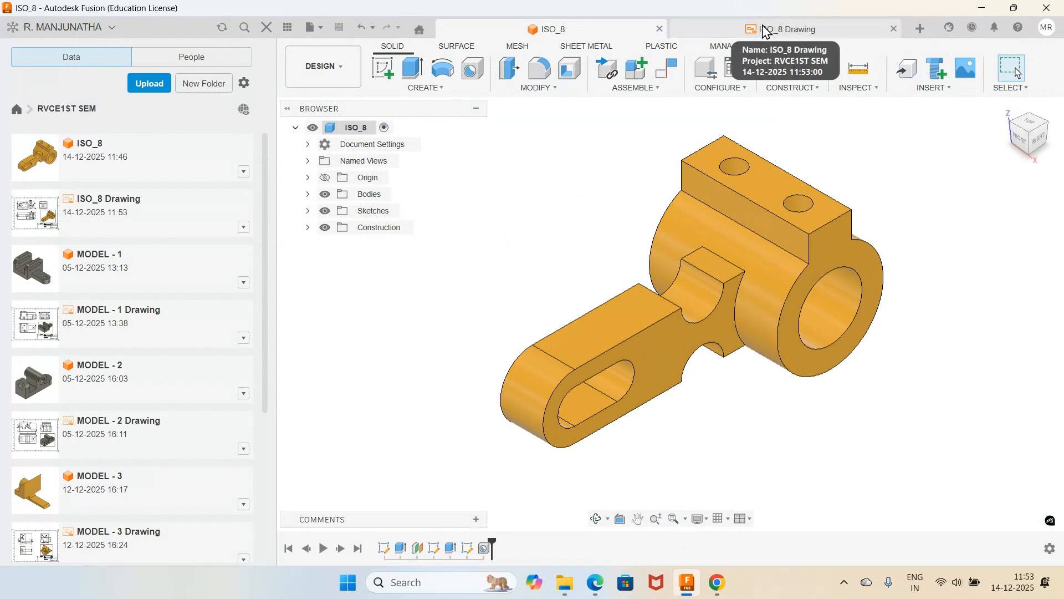
click(766, 31)
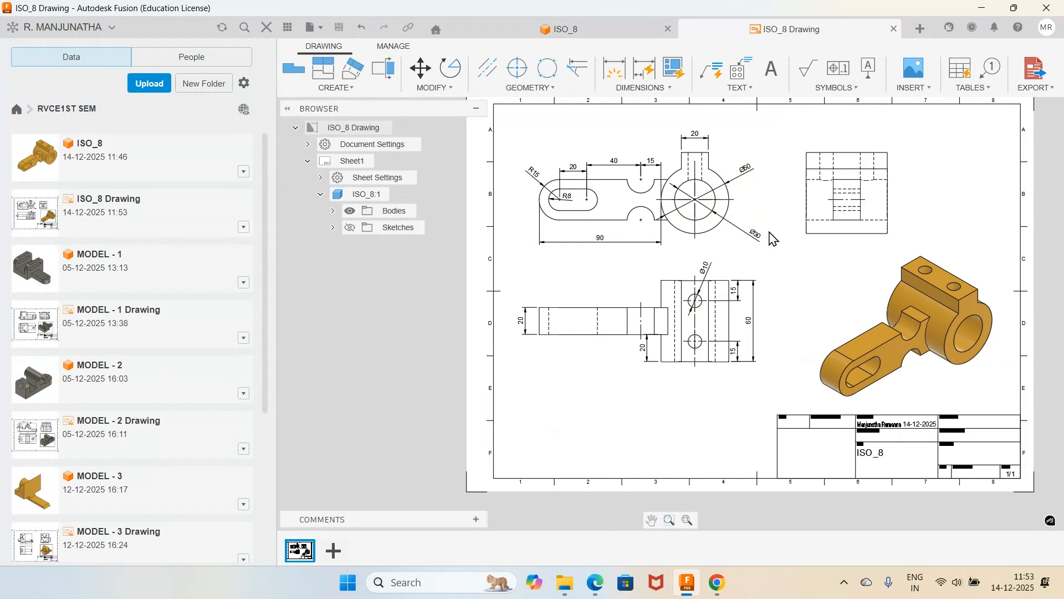